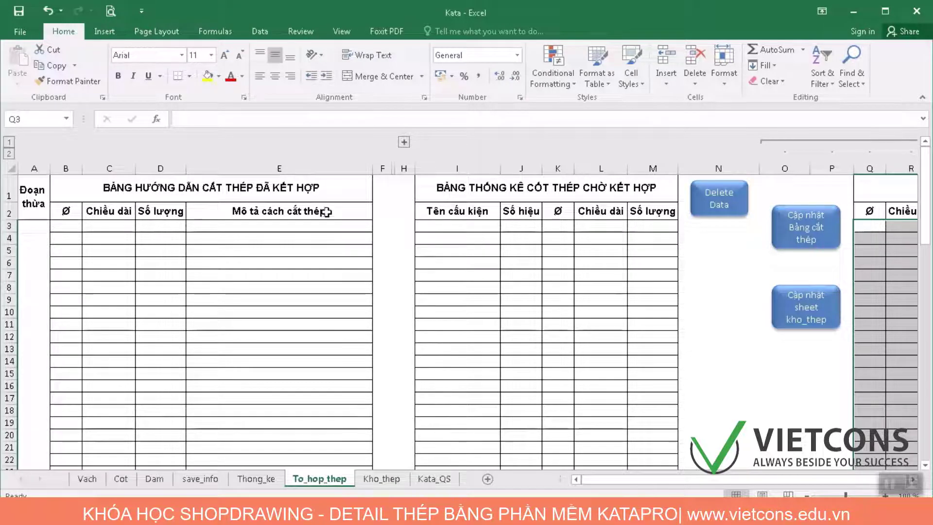
Review the Kho_thep and To_hop_thep sheets, and bring up the beam data on the Dam sheet
left_click(383, 479)
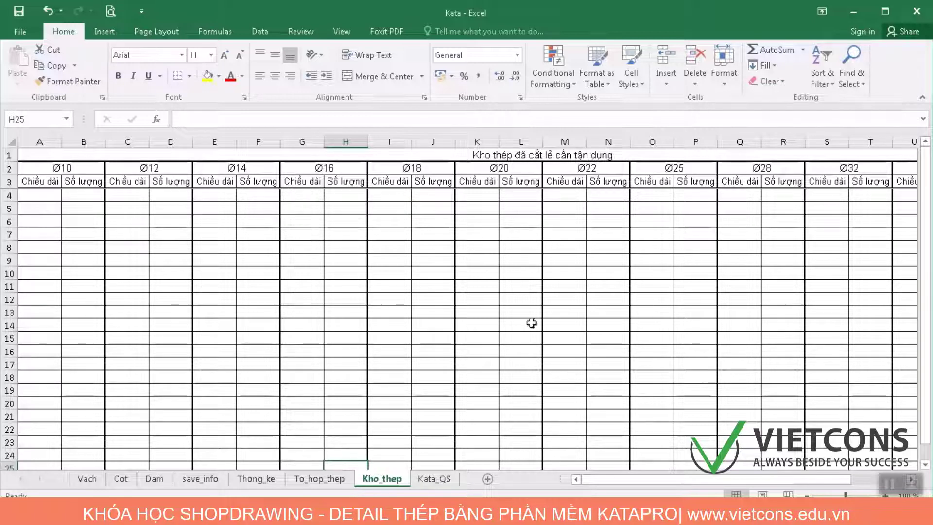
left_click(335, 479)
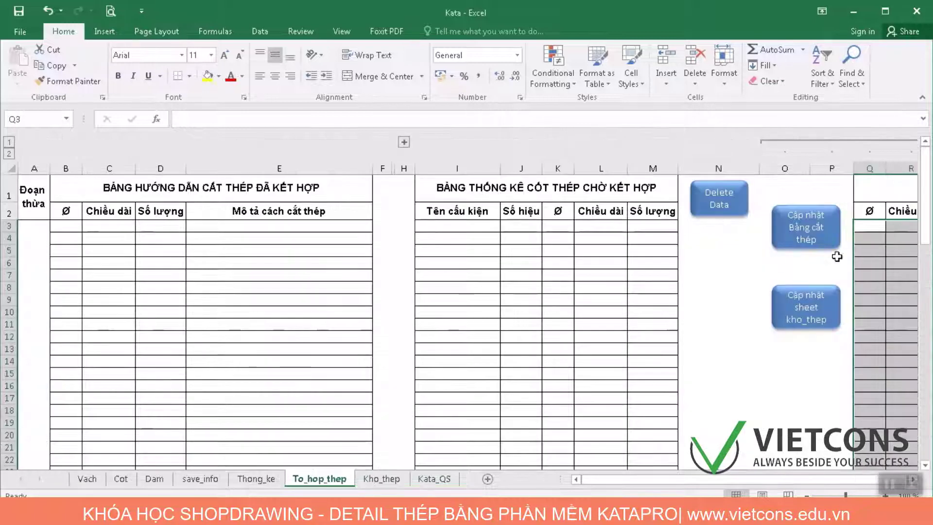
left_click(382, 478)
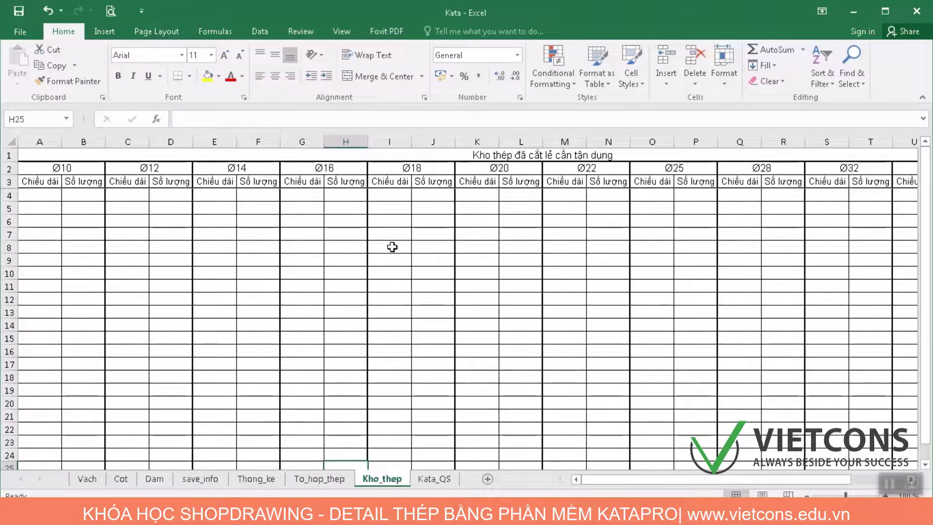
left_click(334, 482)
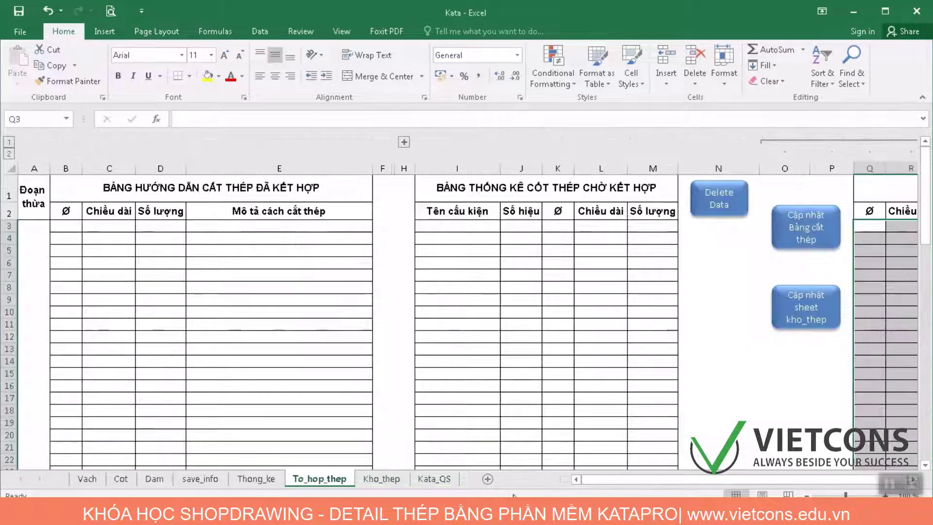
left_click(155, 480)
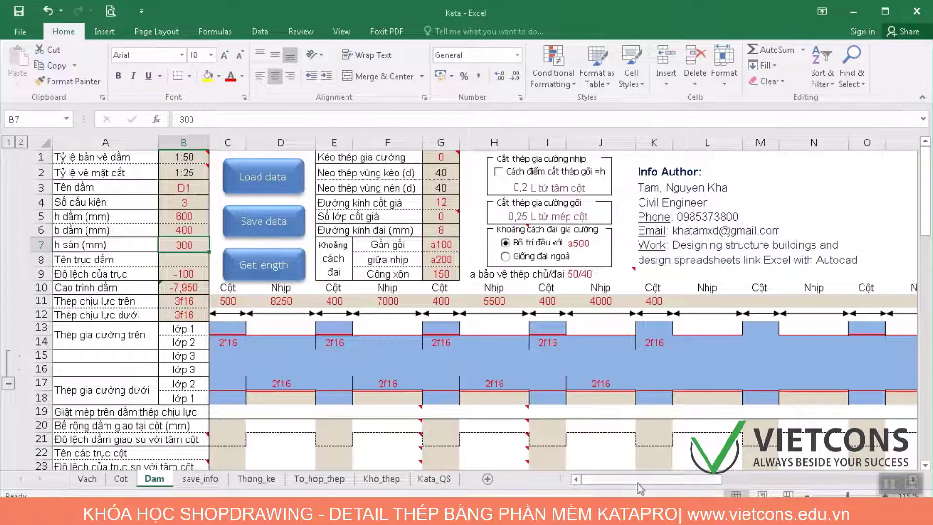
Switch to AutoCAD and draw the beam from the spreadsheet data with the VDS command, placing it in empty model space
left_click(858, 17)
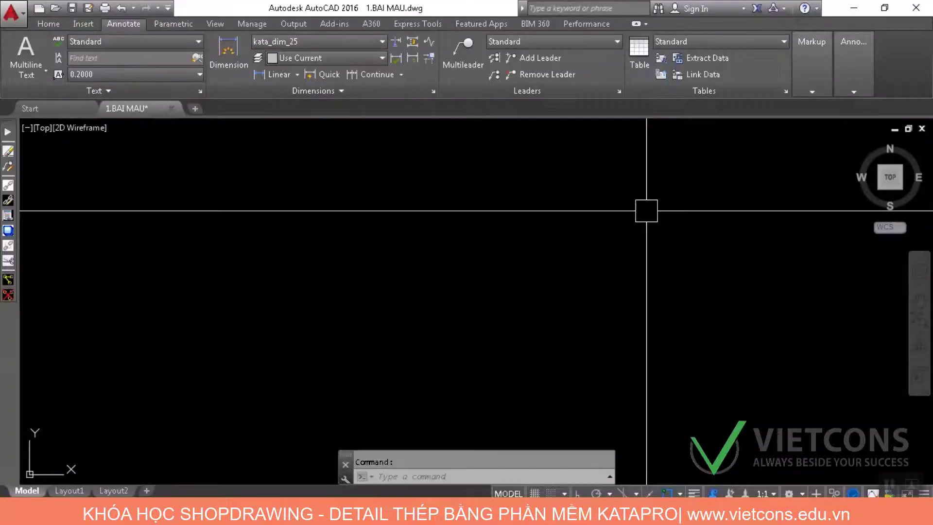
scroll(406, 319, "up", 3)
left_click_drag(406, 319, 393, 282)
type("vds")
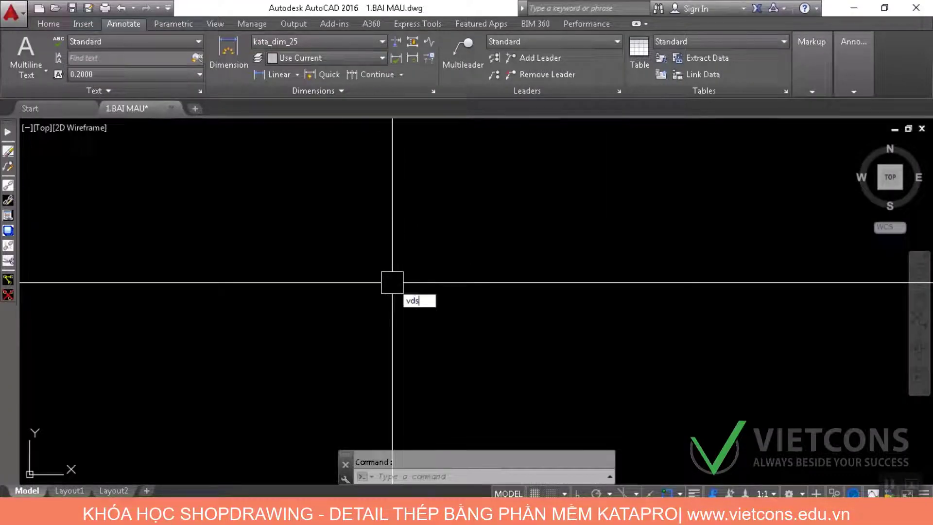
key("Return")
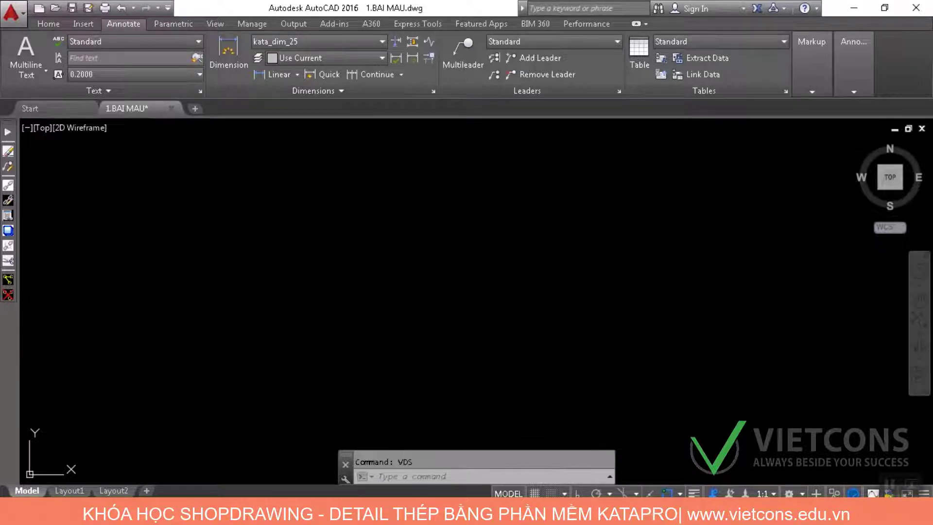
left_click(394, 270)
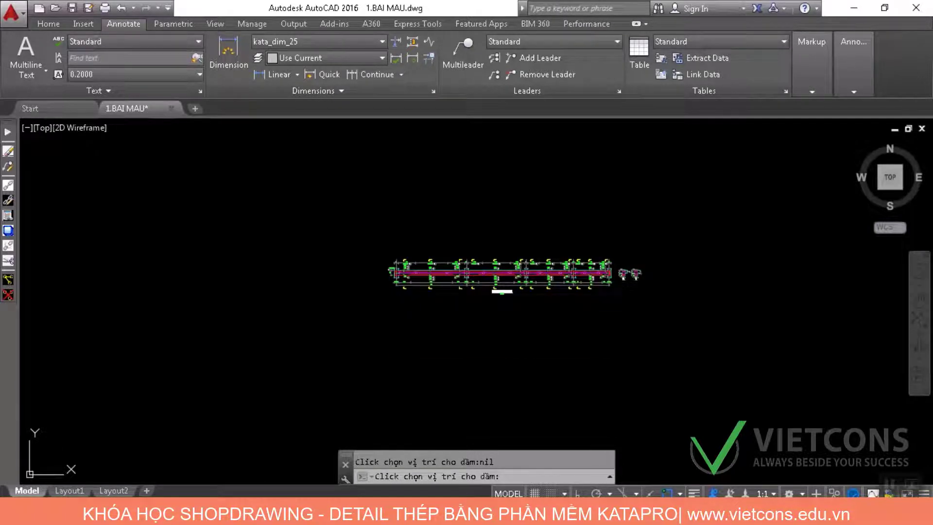
Run the CUT command on the beam's whole reinforcement diagram, accept the permitted cutting zones, and export the combination of the cut bars
scroll(476, 335, "up", 2)
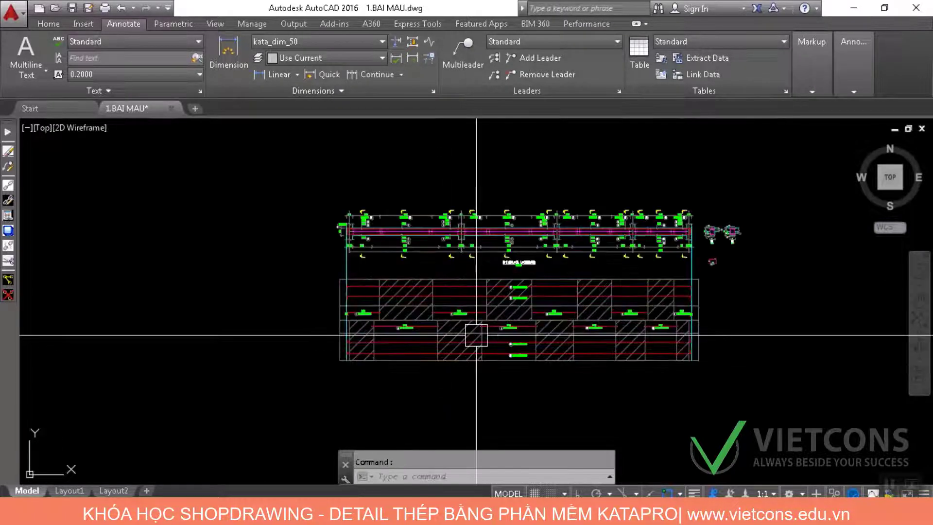
type("cut")
key("Return")
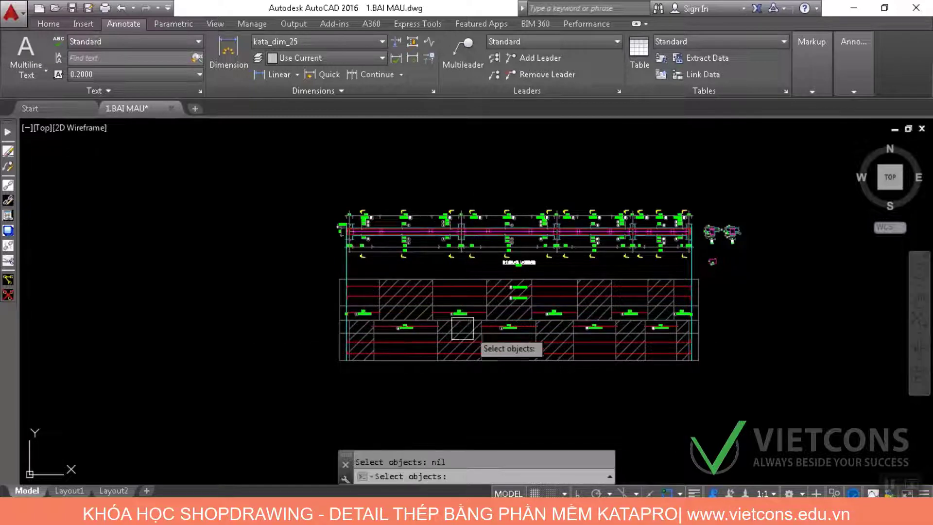
left_click(283, 270)
left_click(853, 441)
key("Return")
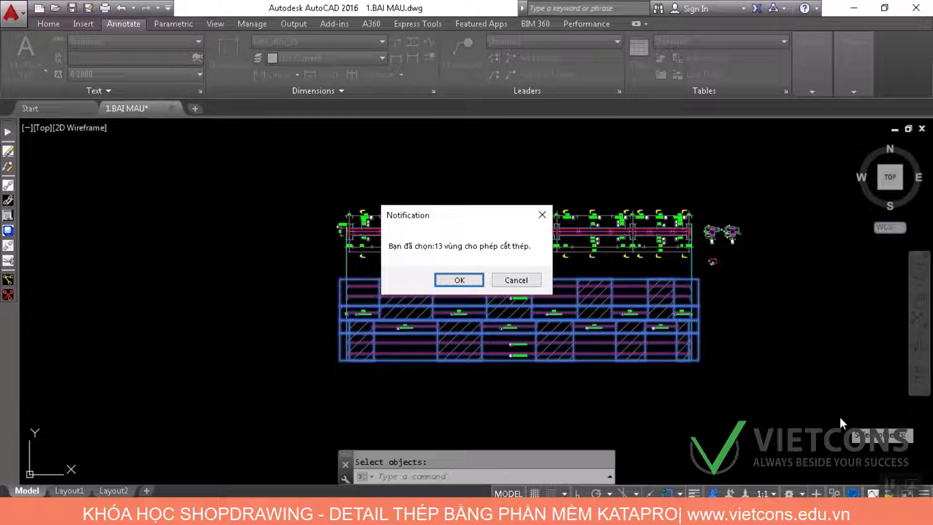
left_click(459, 281)
key("Return")
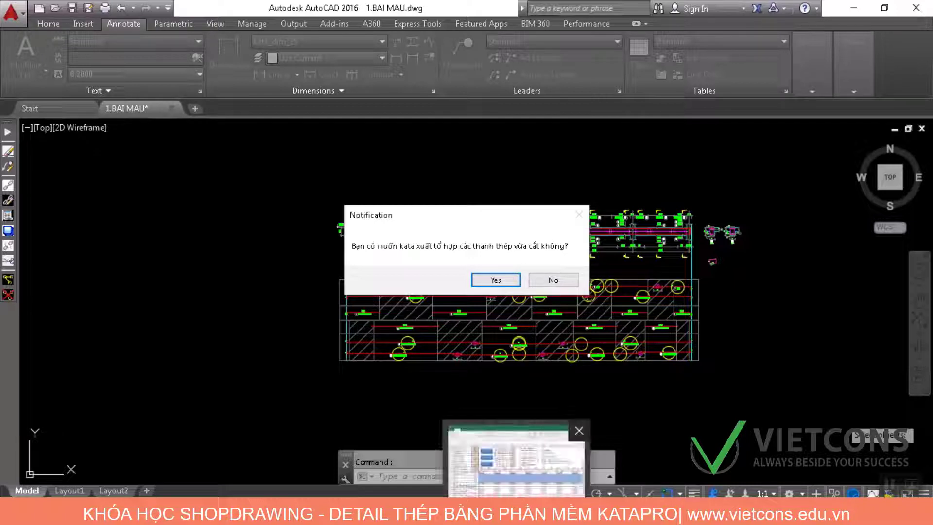
left_click(495, 280)
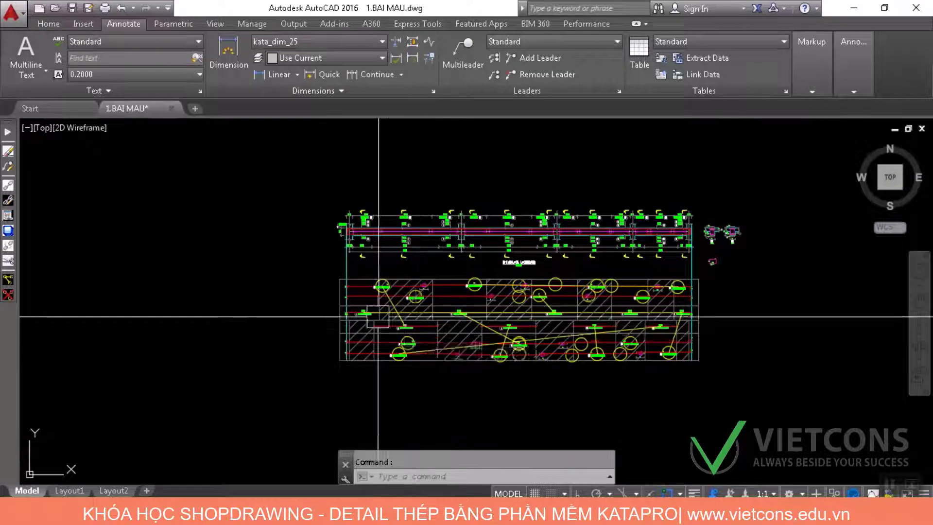
Set the layout drawing scale to 1/50 in the general Kata settings and accept them
scroll(370, 304, "up", 4)
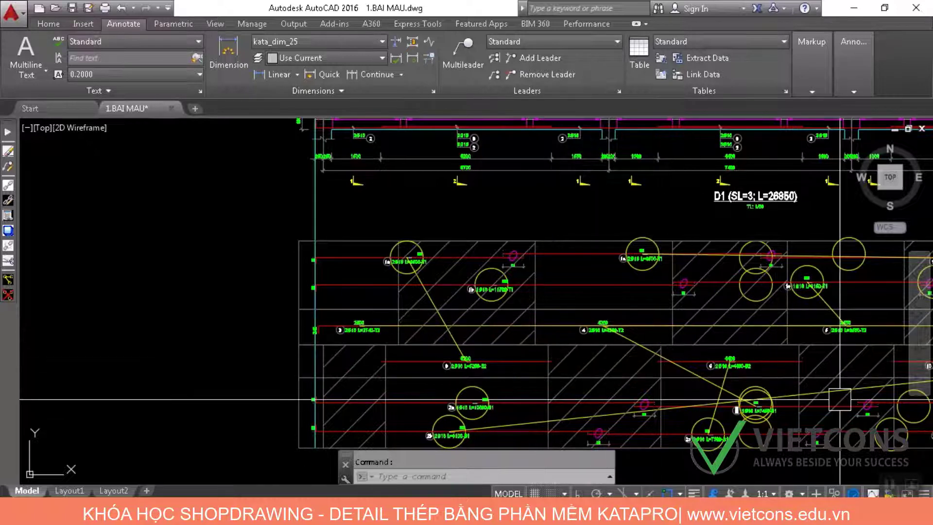
scroll(709, 389, "up", 4)
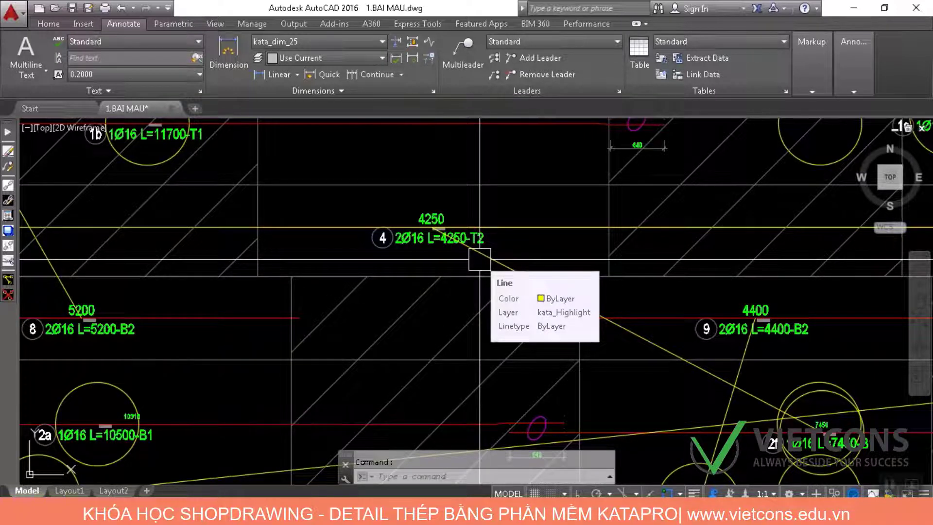
scroll(480, 259, "down", 6)
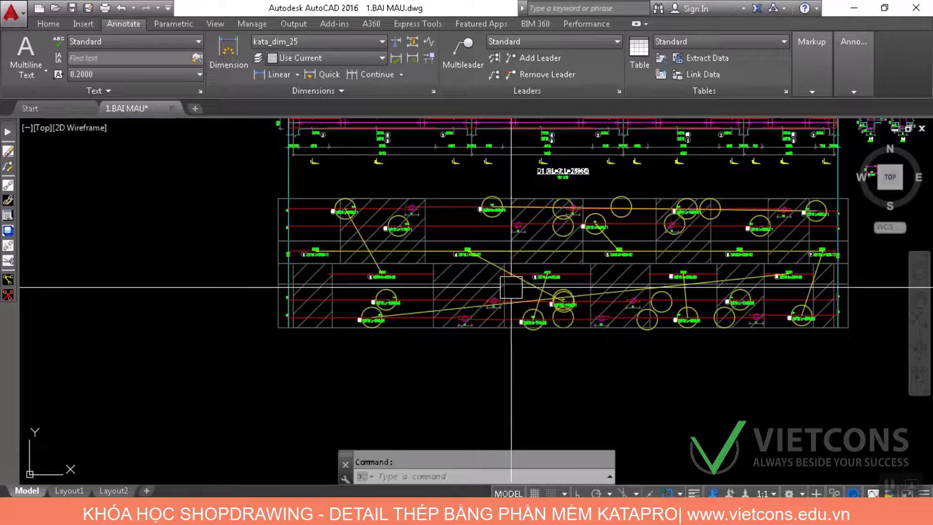
scroll(567, 254, "up", 6)
scroll(567, 254, "up", 4)
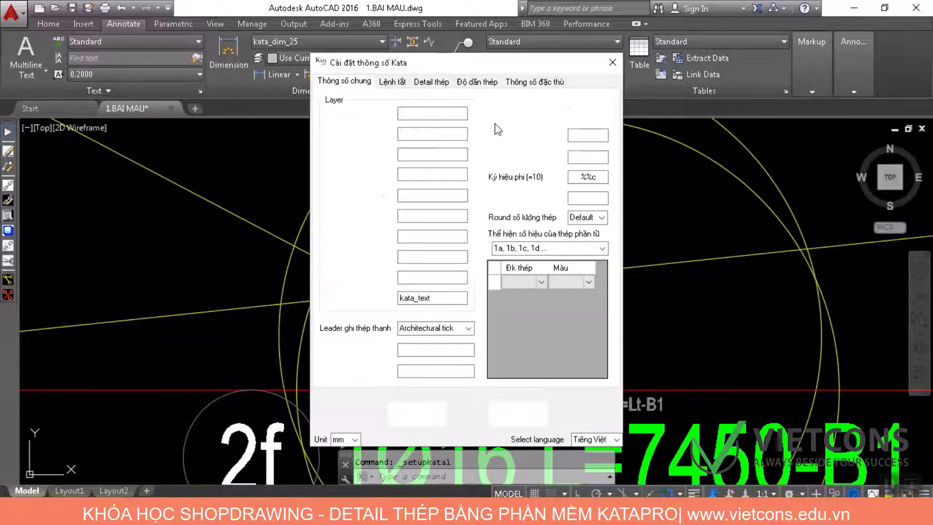
left_click(589, 113)
left_click(587, 206)
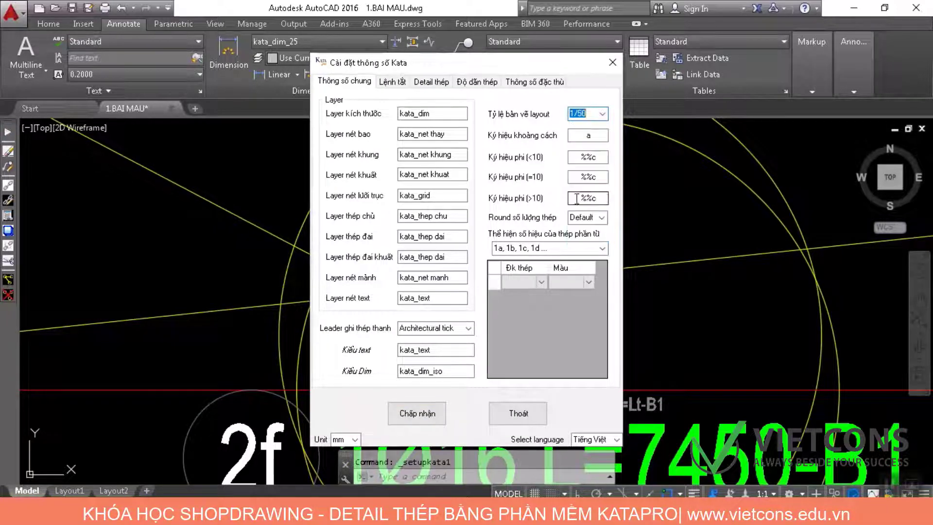
left_click(445, 416)
Examine how the yellow highlight lines pair the cut bars around bars 4, 8 and 1a in the reinforcement diagram
scroll(686, 404, "down", 8)
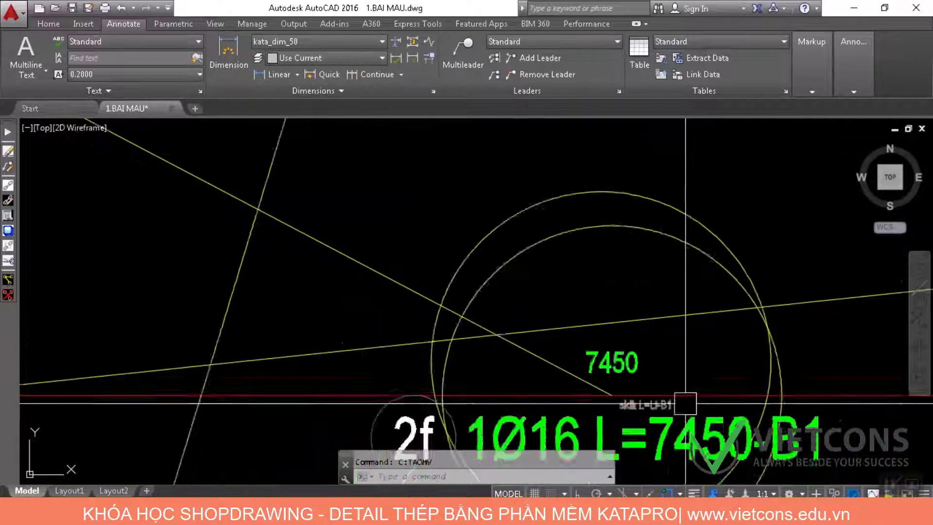
left_click_drag(287, 198, 546, 305)
scroll(557, 297, "up", 6)
scroll(559, 296, "down", 4)
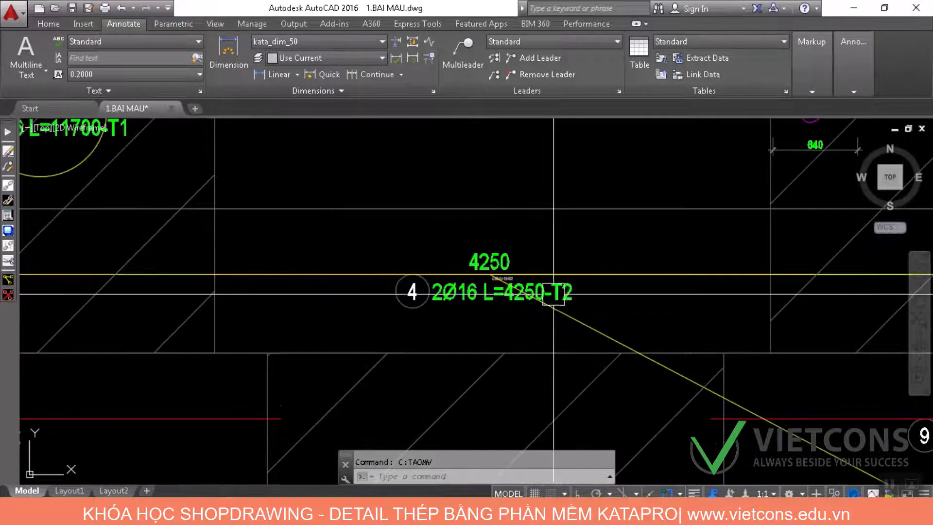
scroll(375, 333, "up", 2)
scroll(375, 333, "up", 4)
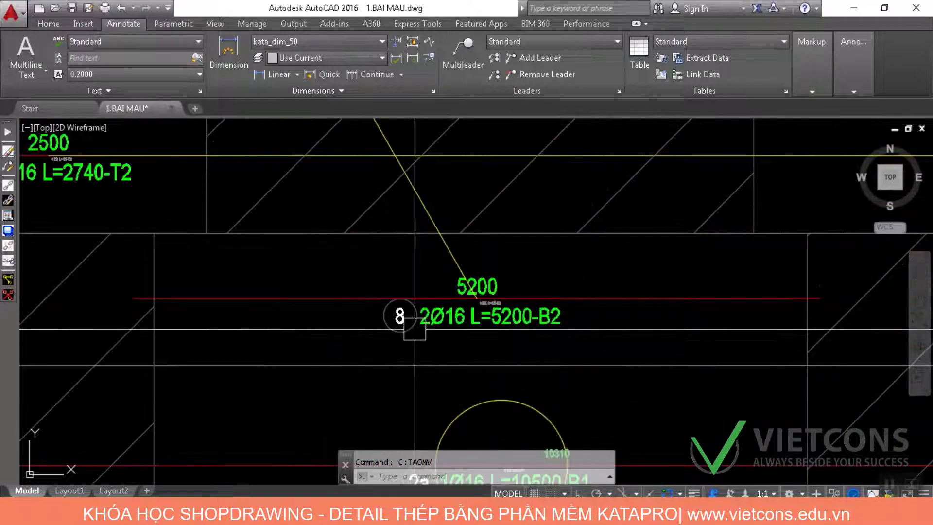
left_click_drag(454, 128, 569, 454)
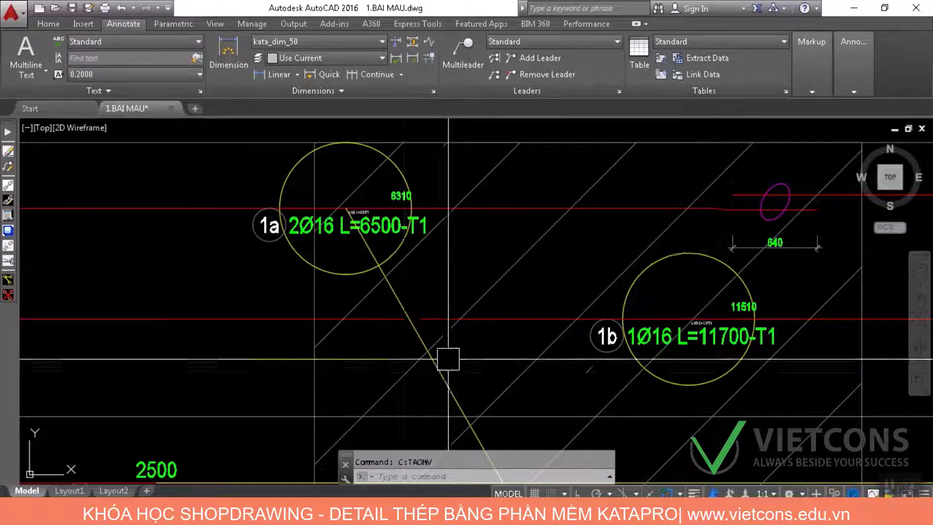
left_click_drag(452, 361, 368, 146)
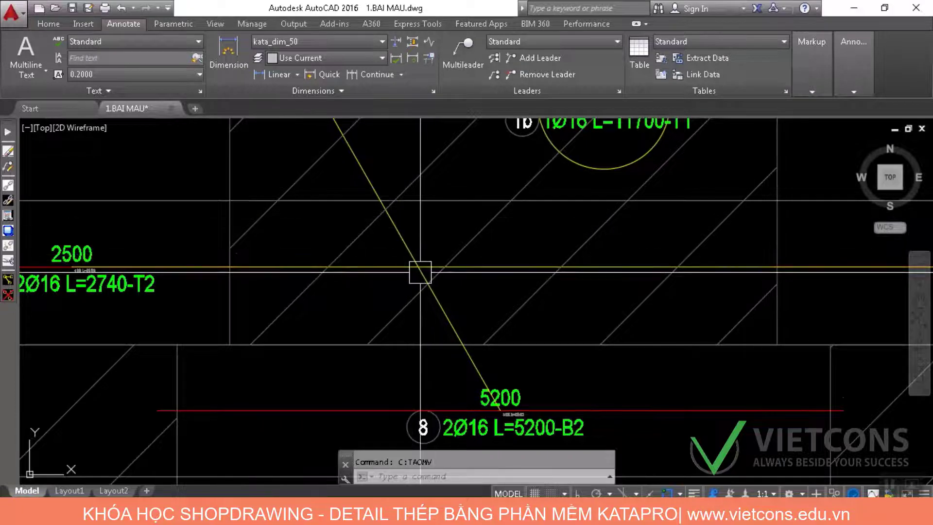
scroll(527, 233, "down", 4)
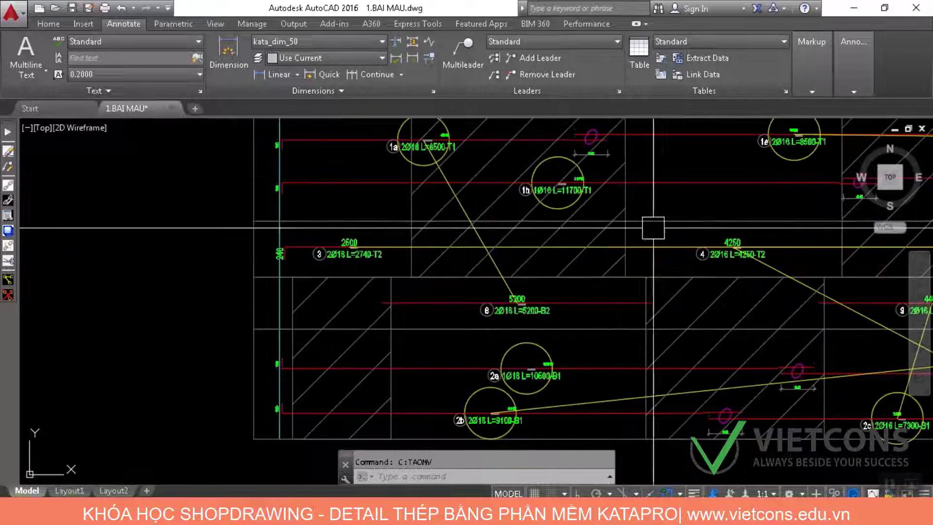
Follow the highlight line through top bars 1e, 1f and 1g, and inspect the uncombined bar 1d
left_click_drag(725, 255, 247, 294)
scroll(364, 194, "up", 5)
scroll(365, 193, "down", 5)
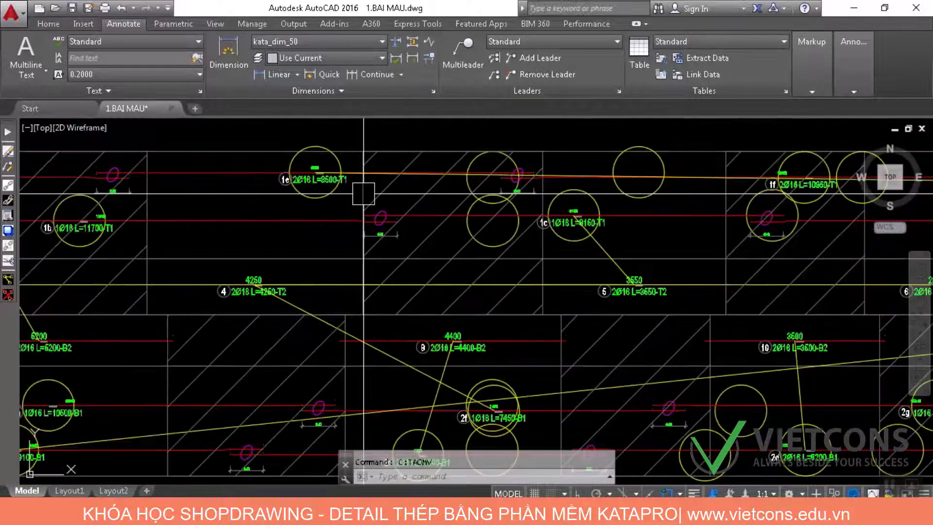
left_click_drag(559, 212, 158, 220)
left_click_drag(680, 153, 464, 160)
scroll(566, 194, "up", 6)
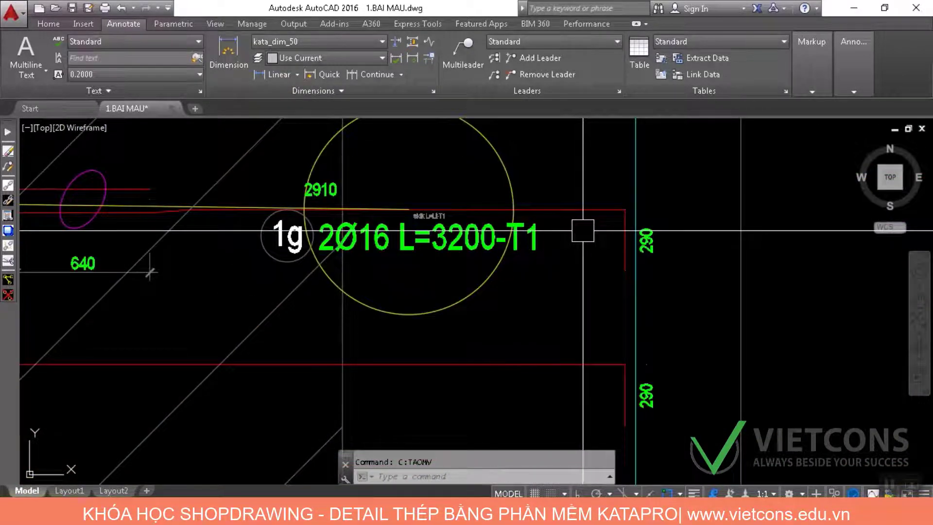
scroll(584, 232, "down", 3)
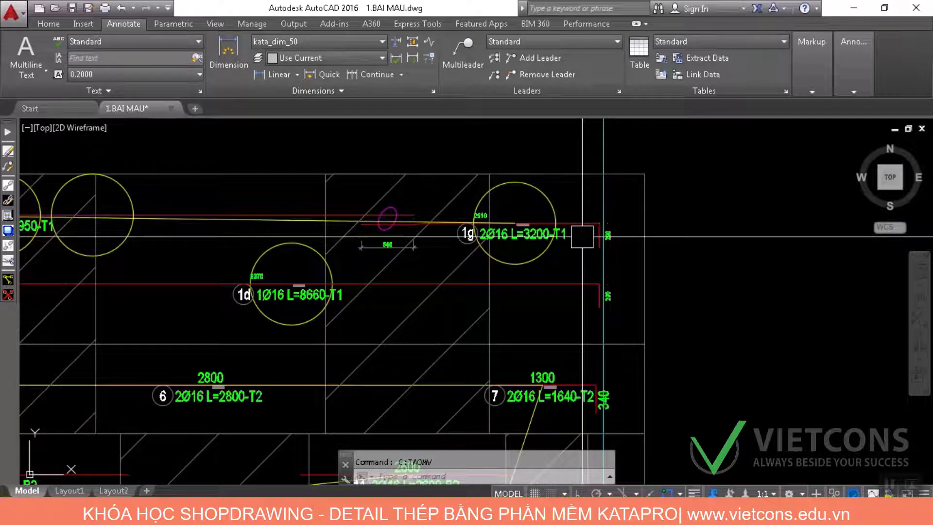
left_click_drag(246, 328, 431, 322)
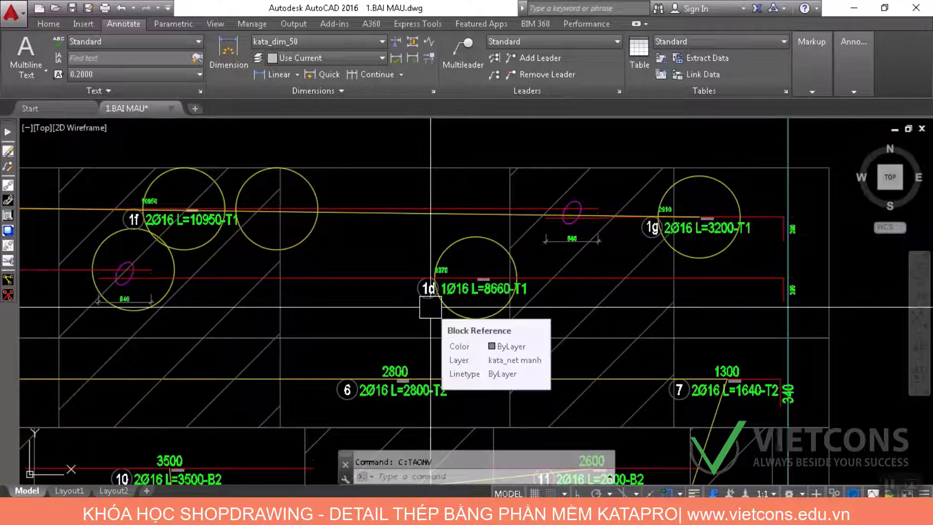
scroll(431, 308, "down", 6)
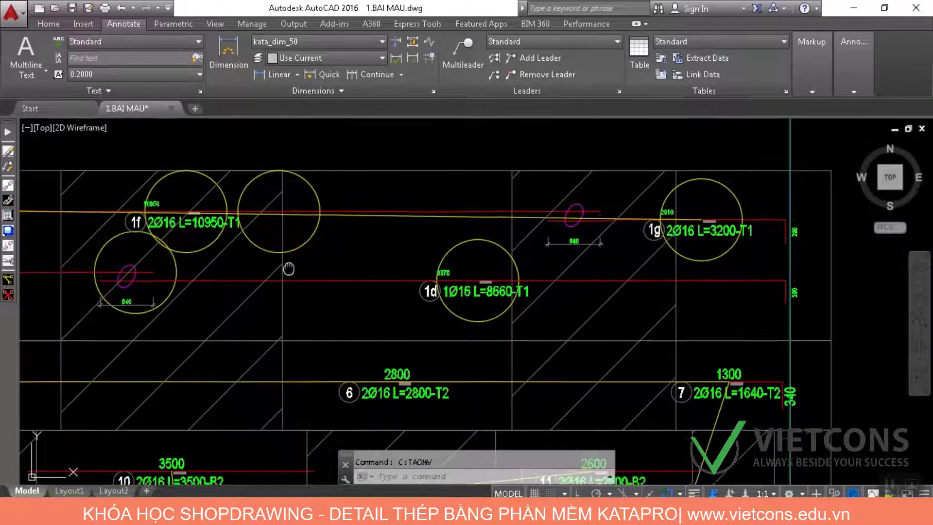
Examine the combinations linking top bars such as 3 and 7 with the bottom bars, including 2e, across the whole diagram
left_click_drag(487, 295, 563, 211)
scroll(739, 262, "up", 4)
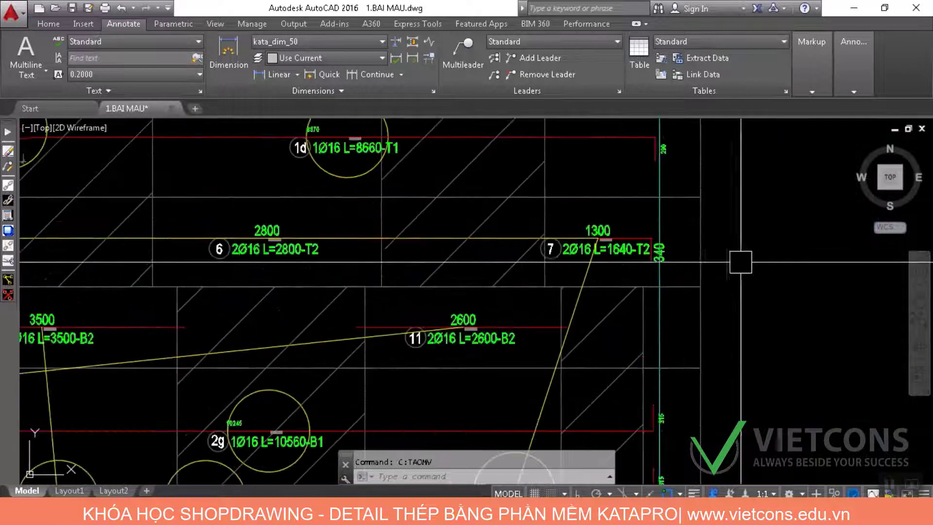
left_click_drag(638, 242, 657, 97)
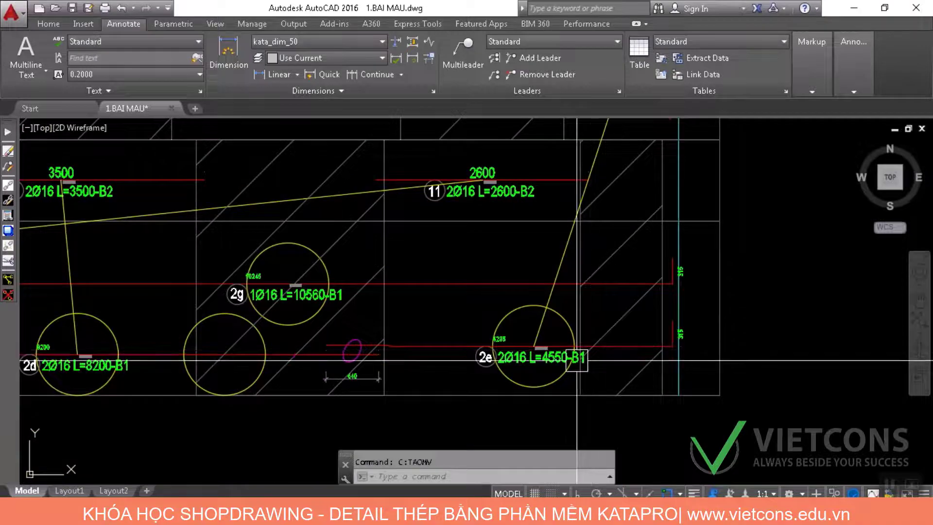
scroll(578, 359, "down", 2)
left_click_drag(354, 270, 678, 356)
left_click_drag(481, 319, 915, 343)
scroll(162, 319, "up", 4)
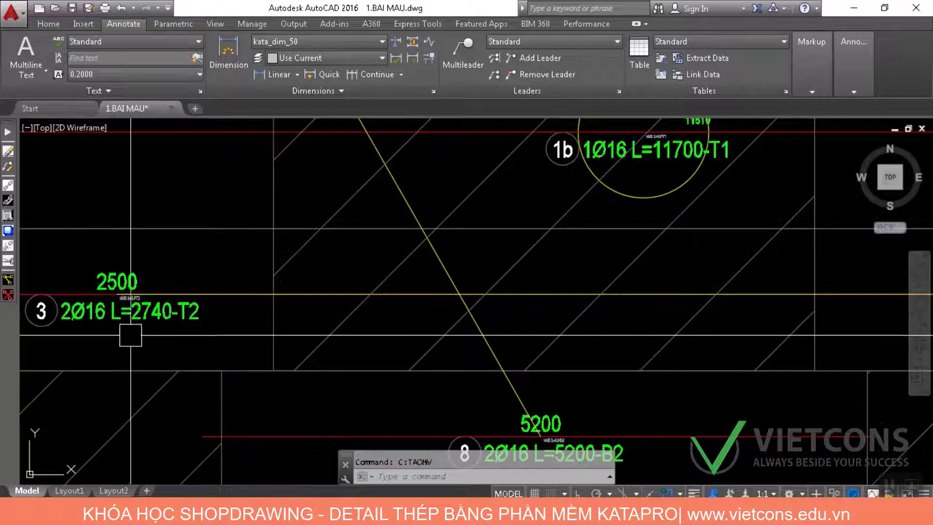
scroll(130, 333, "down", 6)
scroll(287, 413, "up", 5)
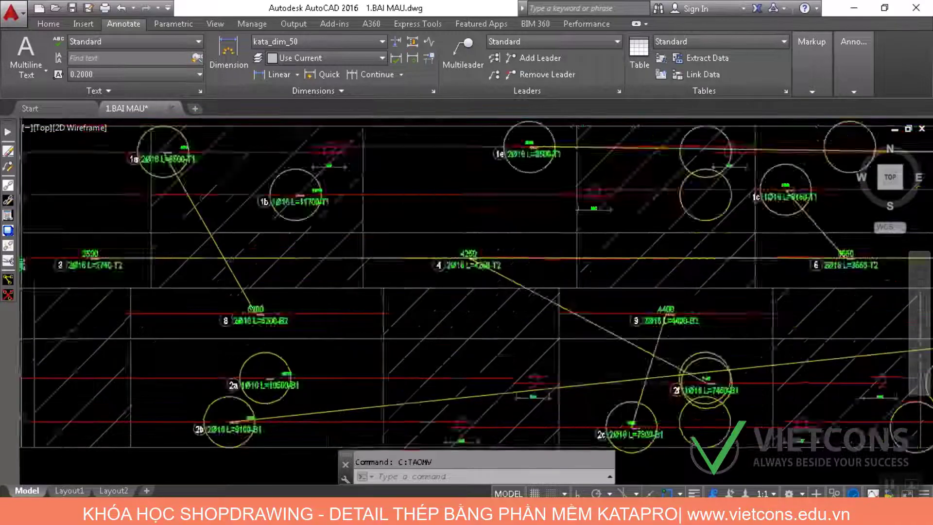
scroll(299, 420, "down", 2)
scroll(300, 418, "down", 3)
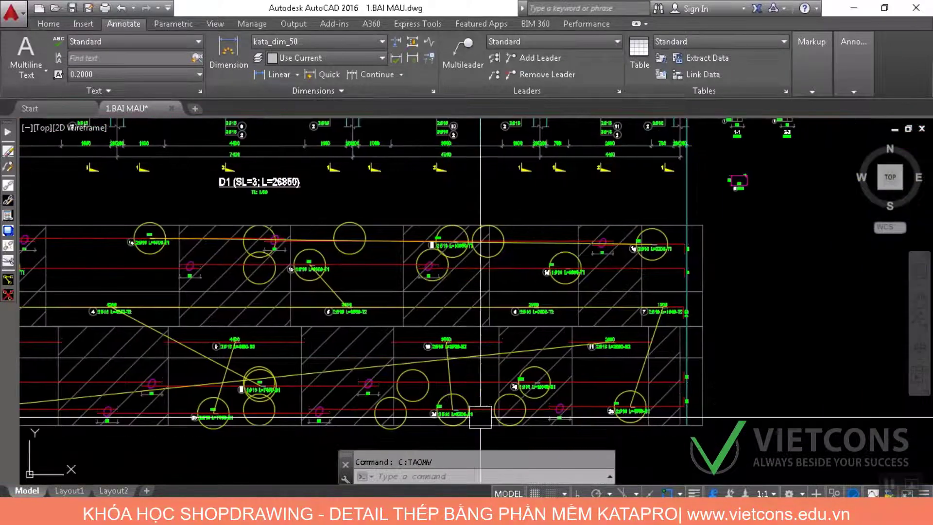
Clear the yellow combination lines and circles from beam D1's reinforcement diagram
scroll(613, 355, "up", 6)
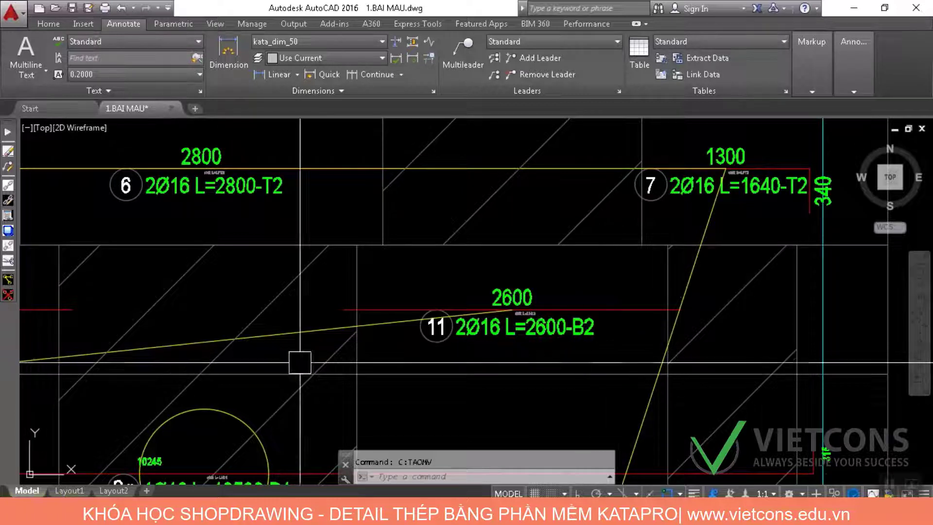
left_click(8, 295)
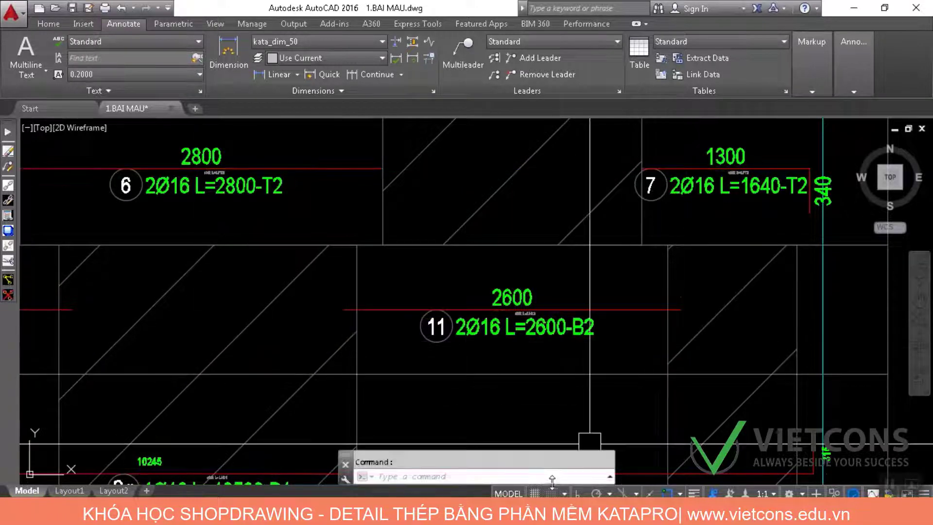
Switch to the Kata spreadsheet and examine beam D1's first two cutting combinations in the To_hop_thep sheet
left_click(340, 513)
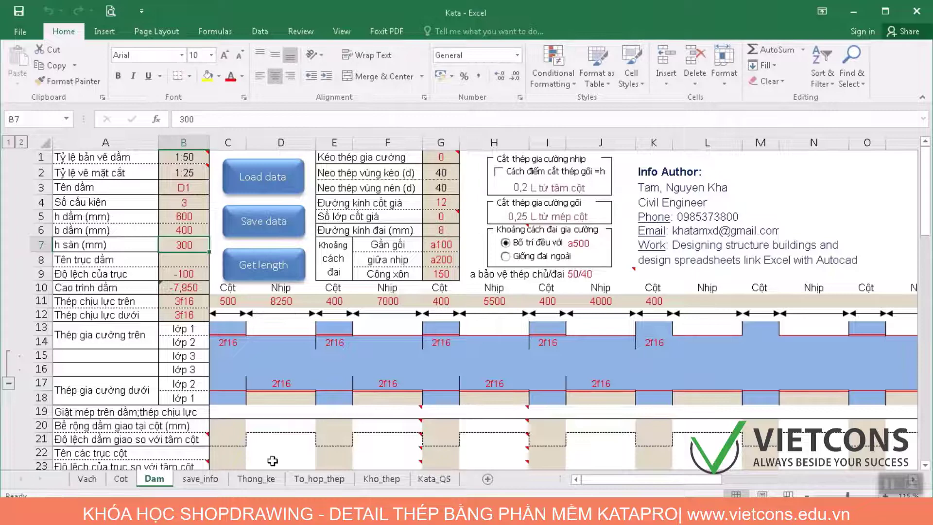
left_click(297, 481)
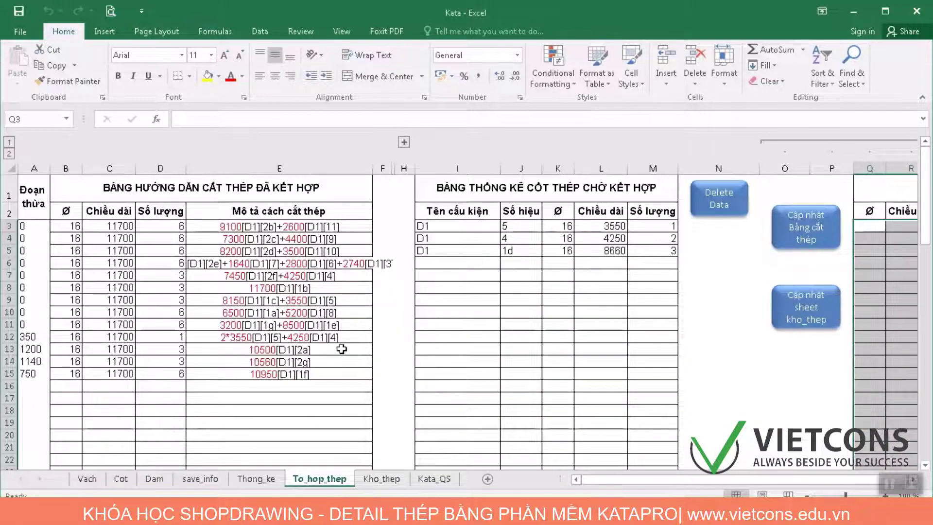
left_click(223, 227)
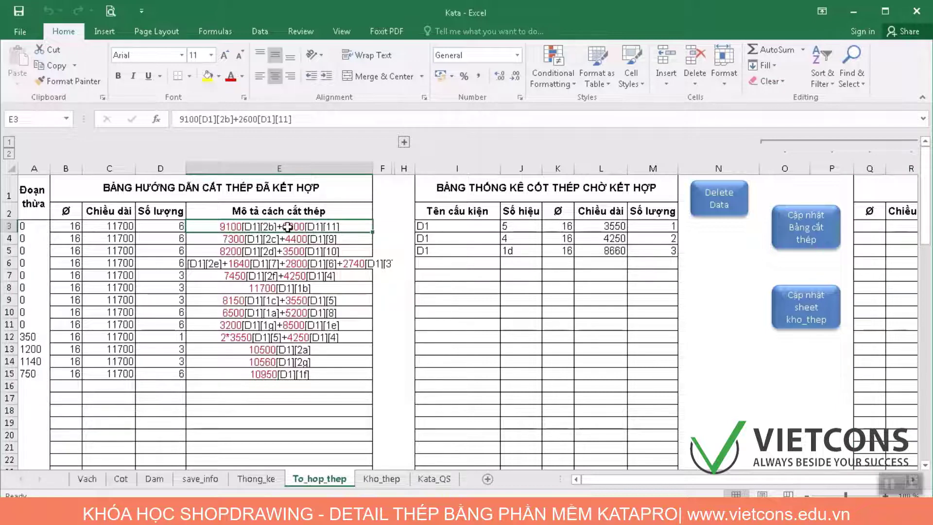
left_click(209, 240)
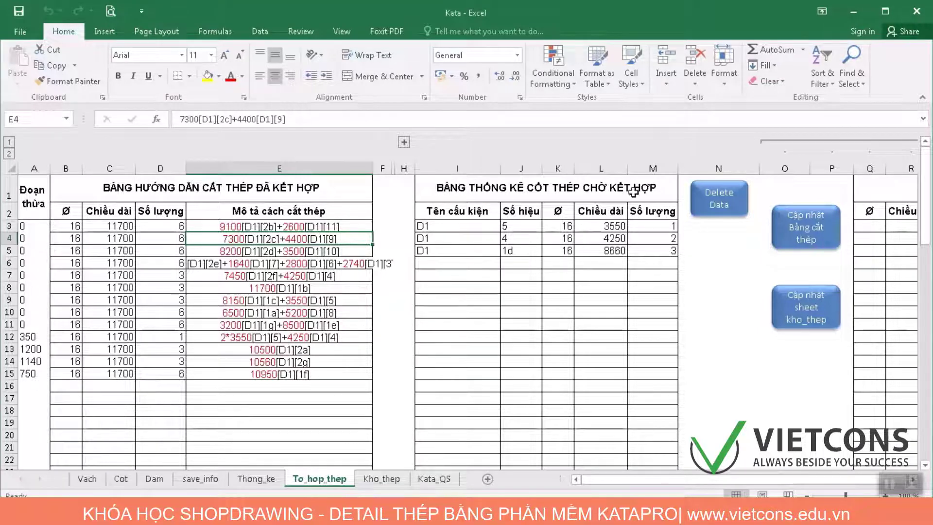
Inspect the lengths and quantities in the table of bars waiting to be combined
left_click(625, 227)
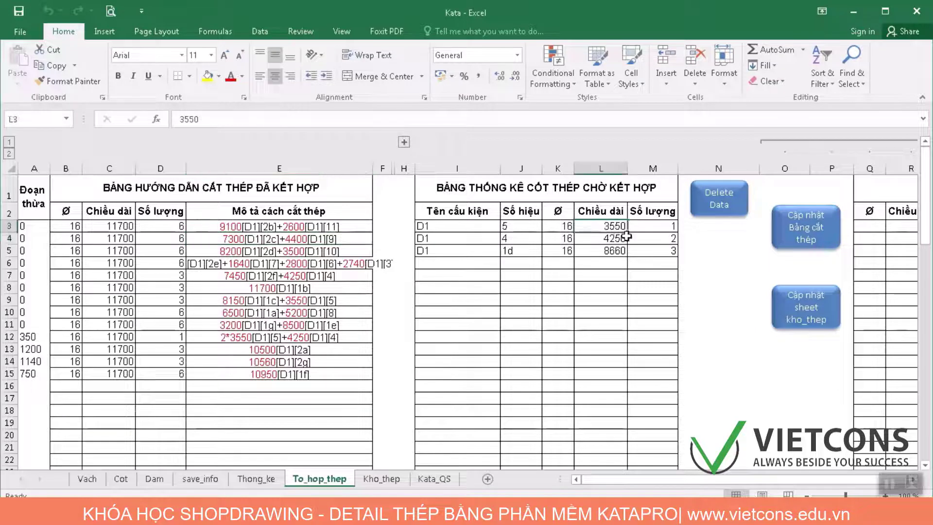
left_click_drag(626, 237, 657, 253)
left_click(673, 274)
left_click_drag(615, 229, 674, 252)
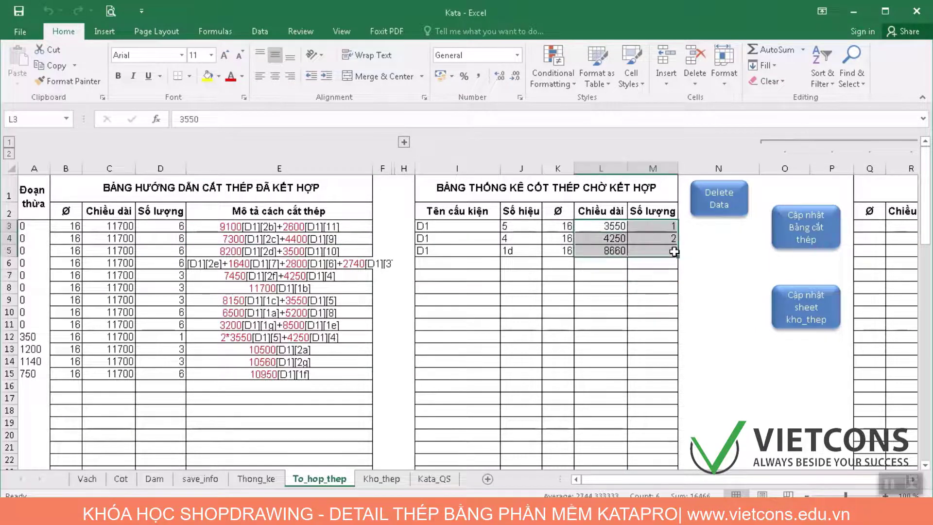
left_click(652, 287)
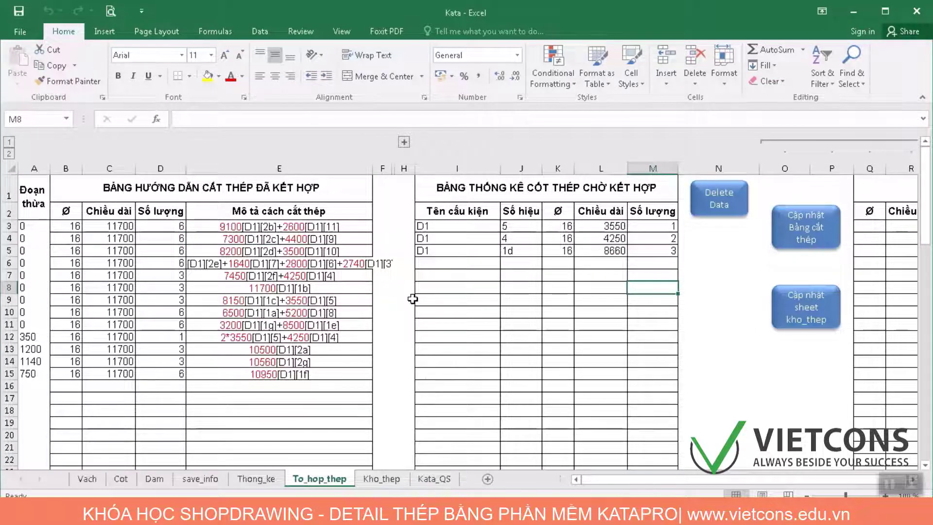
Rename the beam as D2 in the Dam sheet
left_click(155, 479)
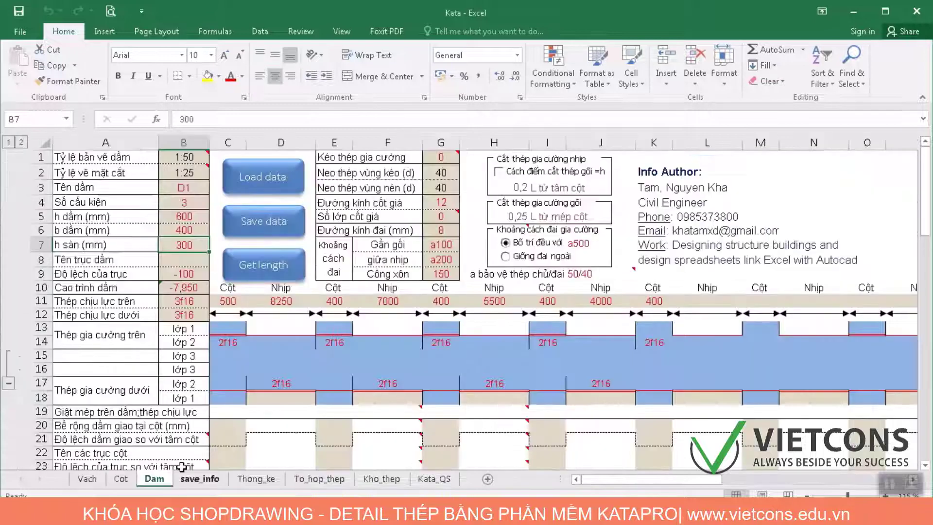
double_click(201, 186)
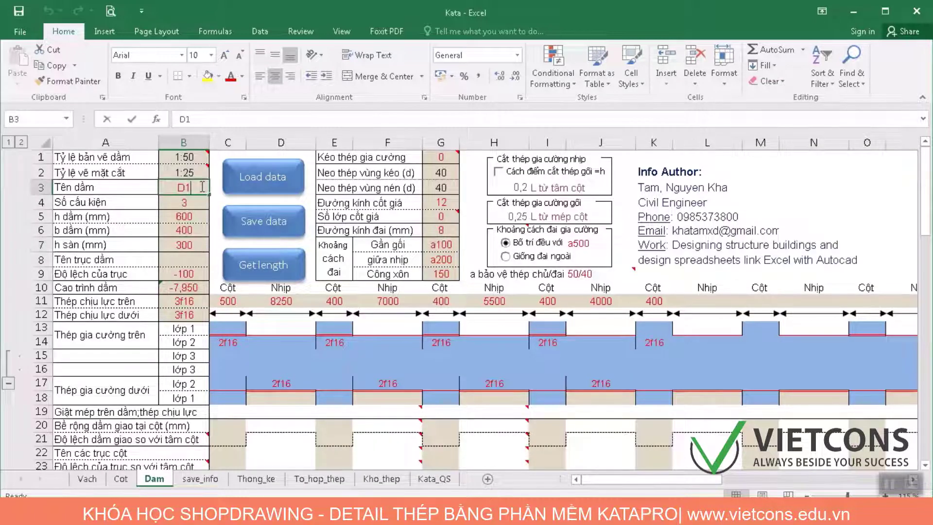
type("2")
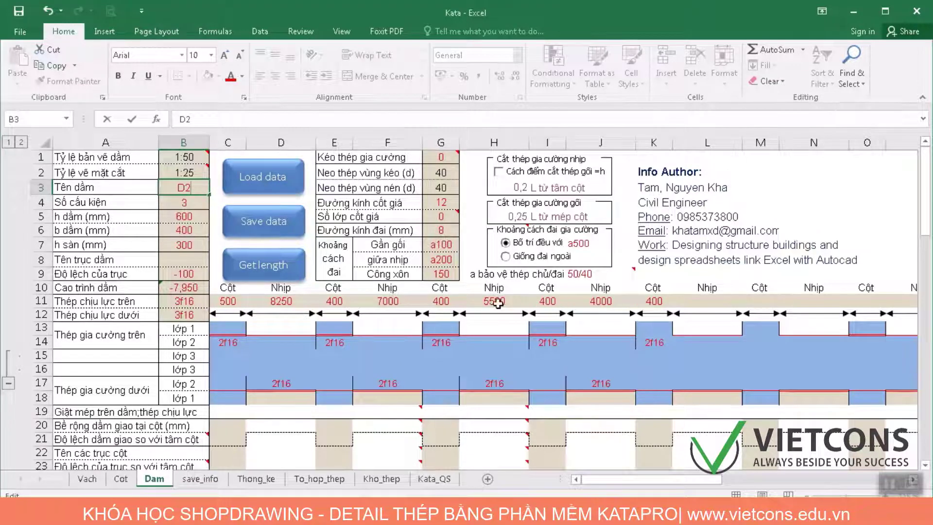
Set the beam's first span to 7000 and its second span to 6000
left_click(375, 303)
type("6000")
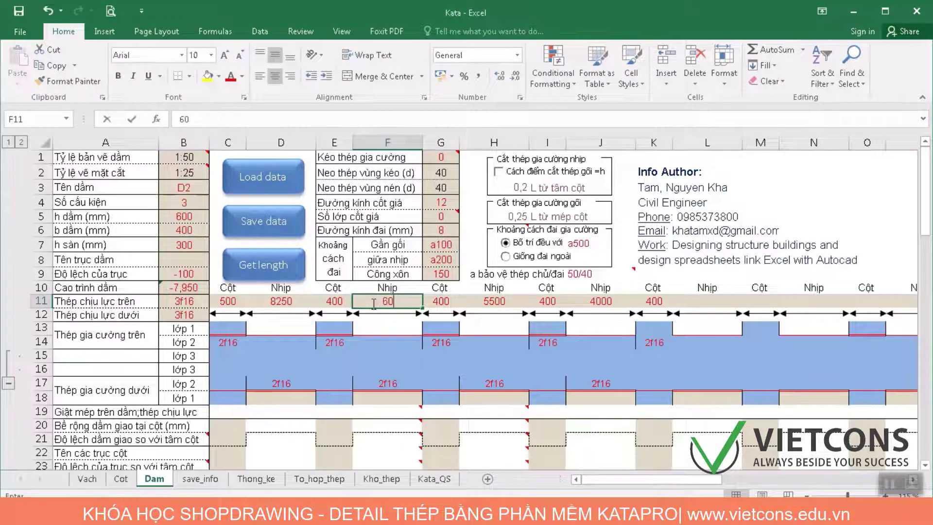
key("Left")
key("Left")
type("7000")
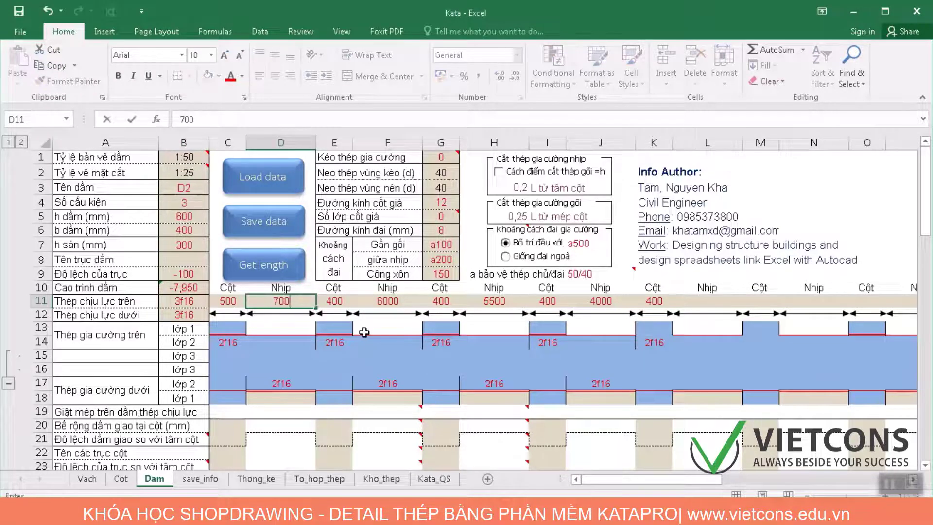
left_click(364, 333)
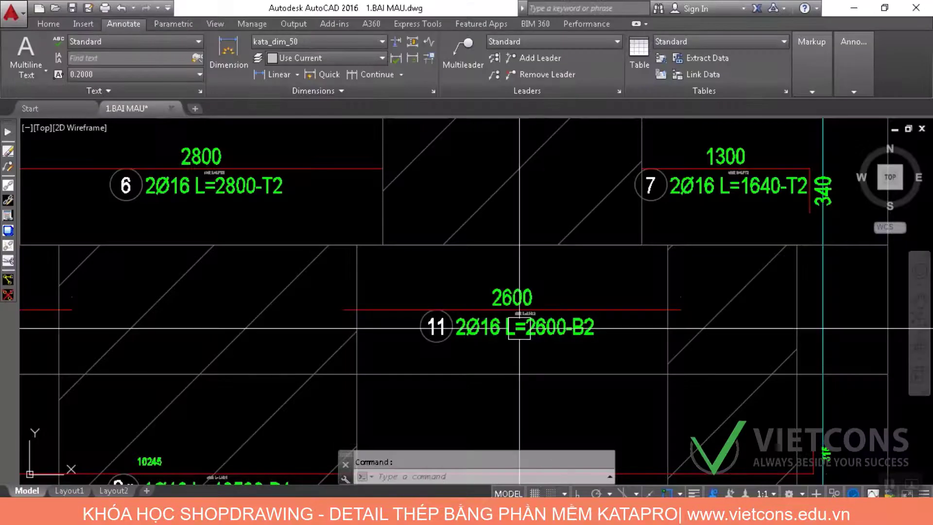
Switch to AutoCAD and draw beam D2 with the VDS command in the empty space beside beam D1
scroll(427, 194, "down", 5)
scroll(359, 327, "up", 2)
type("vds")
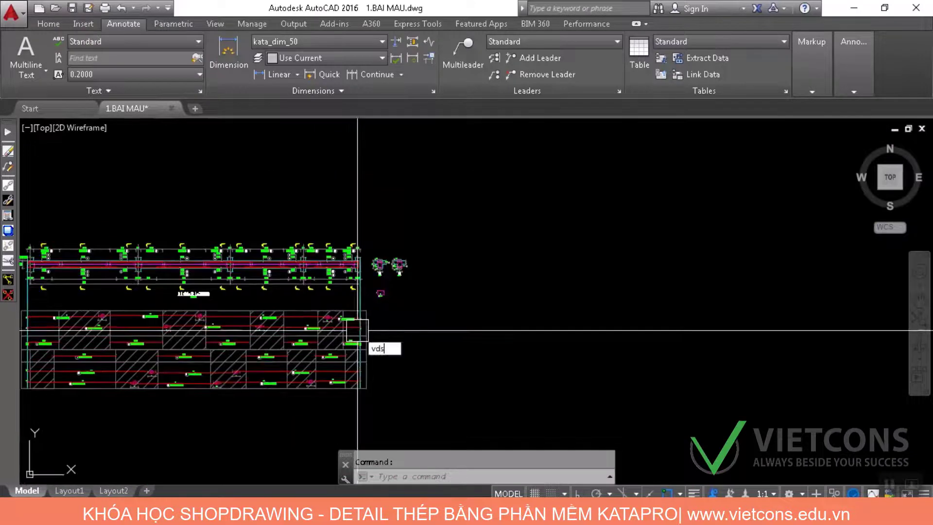
key("Return")
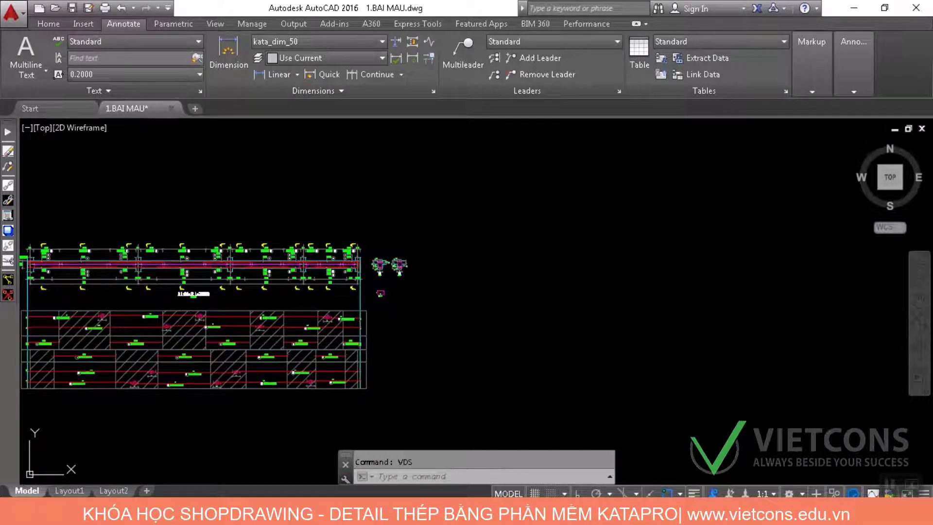
left_click(565, 273)
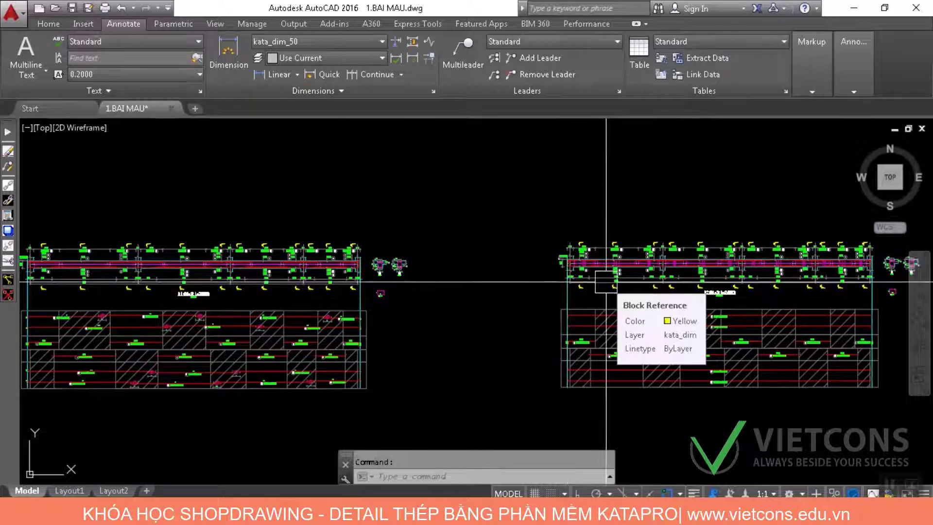
Try to cut beam D2's bars with the CUT command over its whole reinforcement diagram
type("cut")
key("Return")
left_click(539, 298)
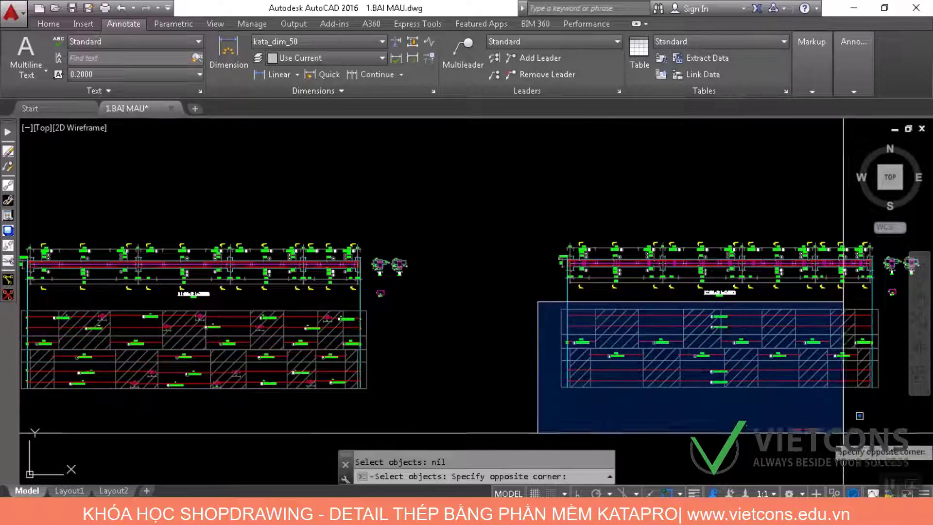
left_click(888, 428)
key("Return")
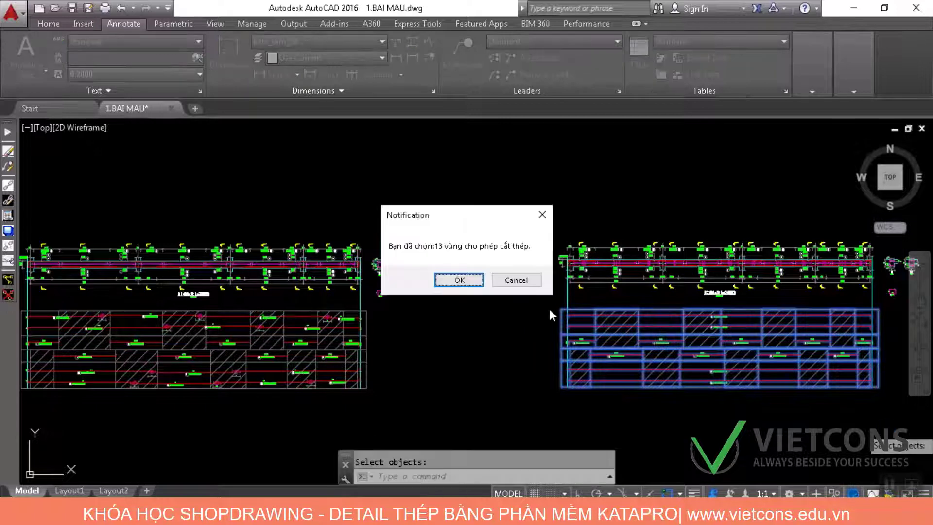
key("Return")
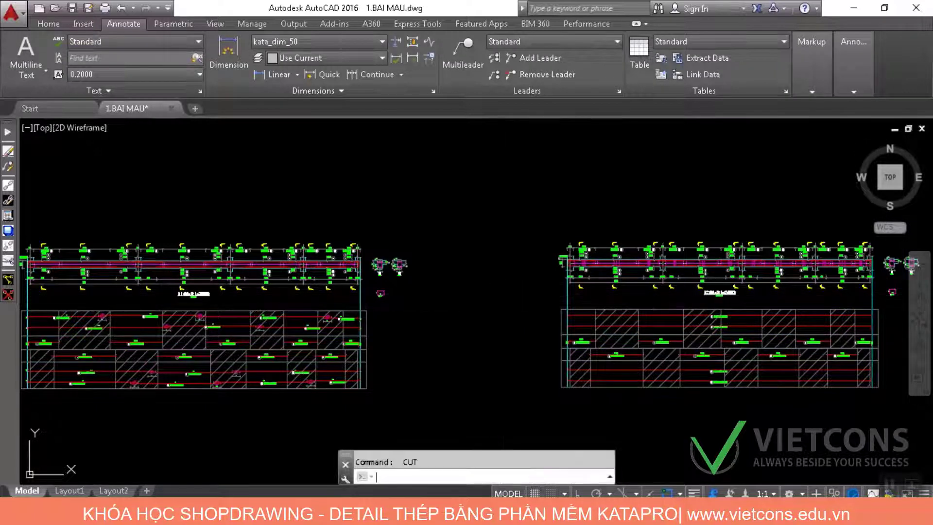
Run the cut again on beam D2's whole reinforcement diagram, accept the cutting zones and export the bar combinations
key("Return")
left_click(558, 305)
left_click(885, 406)
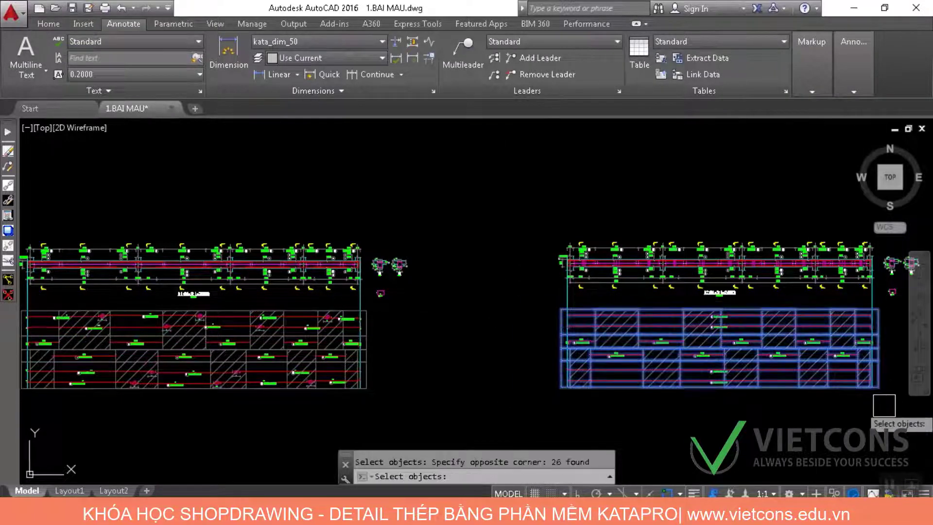
key("Return")
left_click(469, 284)
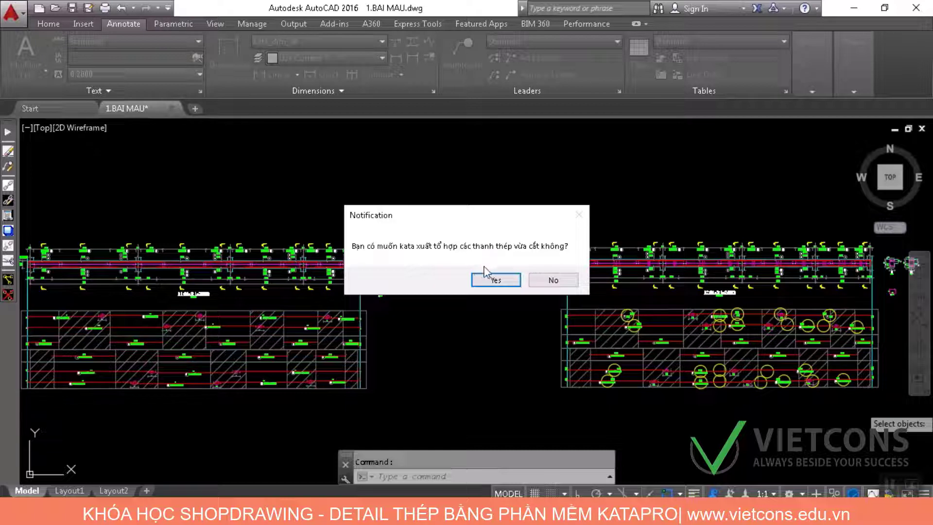
left_click(492, 280)
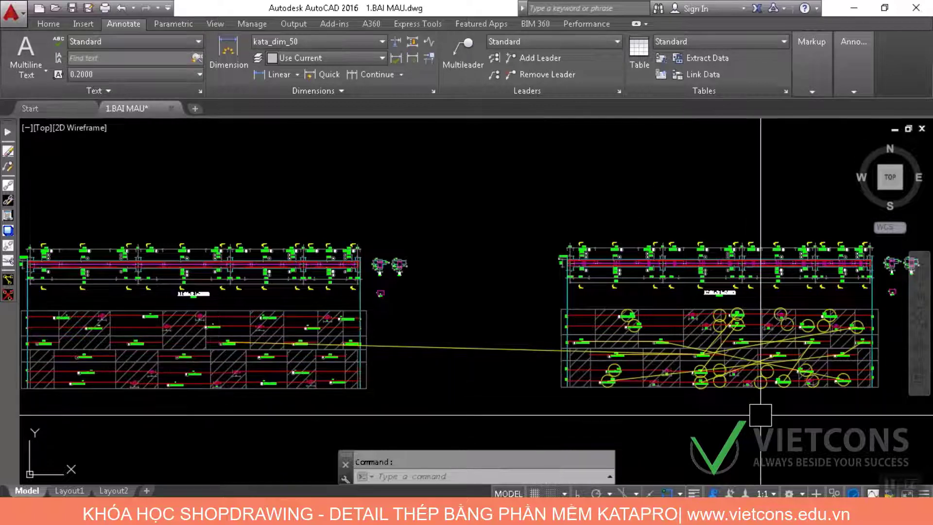
Trace the combination line from beam D2 to bar 5 of beam D1, and check the updated To_hop_thep sheet in Kata
left_click(426, 349)
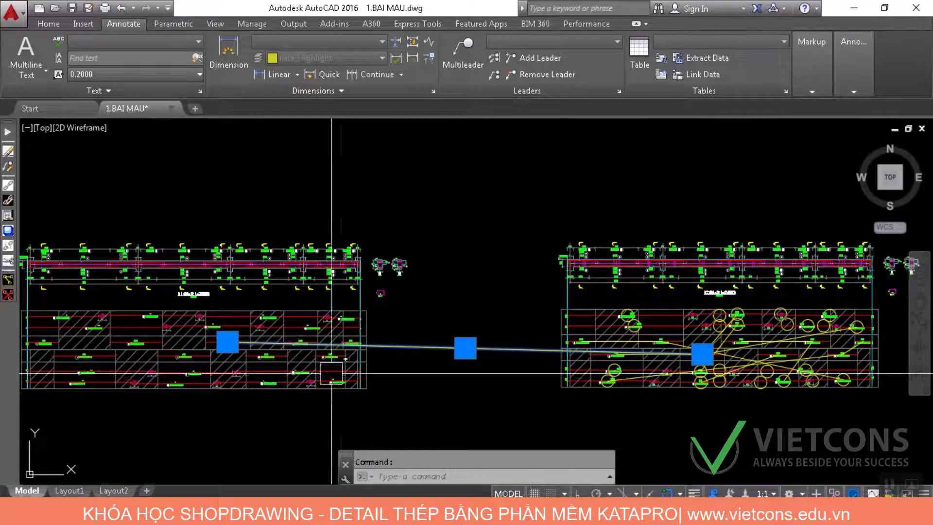
scroll(300, 343, "up", 5)
scroll(313, 318, "up", 4)
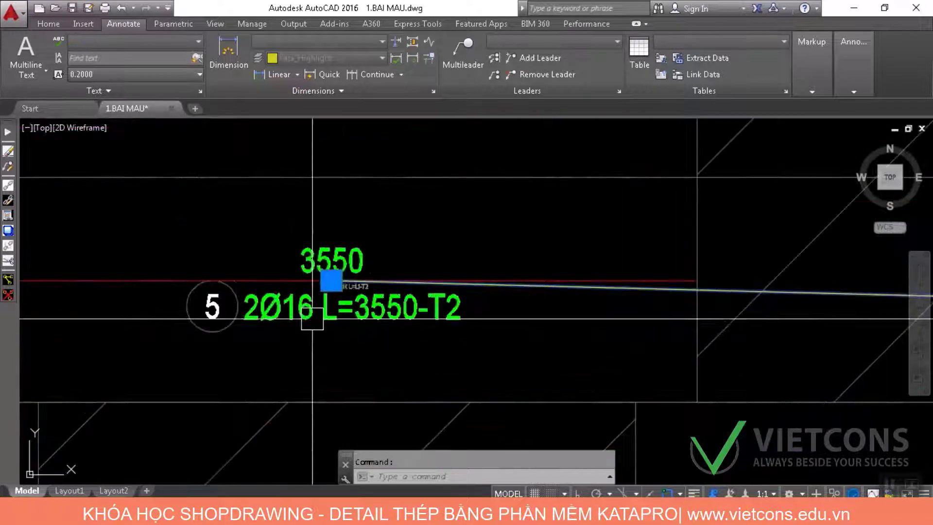
left_click(440, 513)
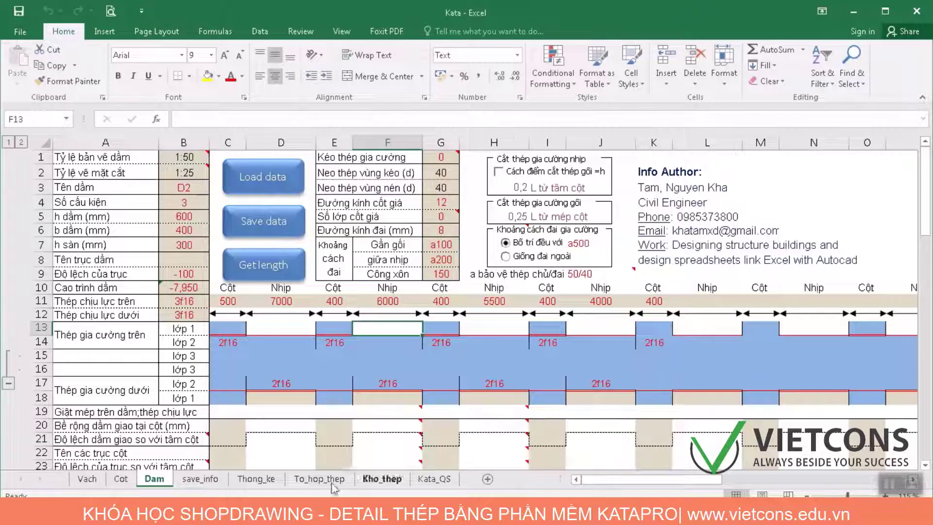
left_click(332, 484)
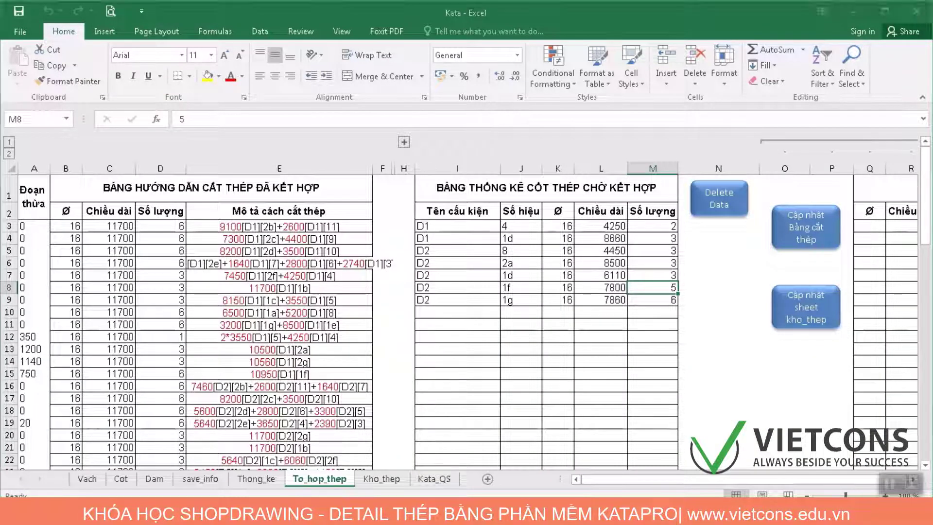
Back in AutoCAD, follow the combination lines from D2's bottom bar 9 to its top bars 1f and 1e
key("alt+Tab")
scroll(322, 287, "down", 6)
left_click_drag(556, 327, 398, 323)
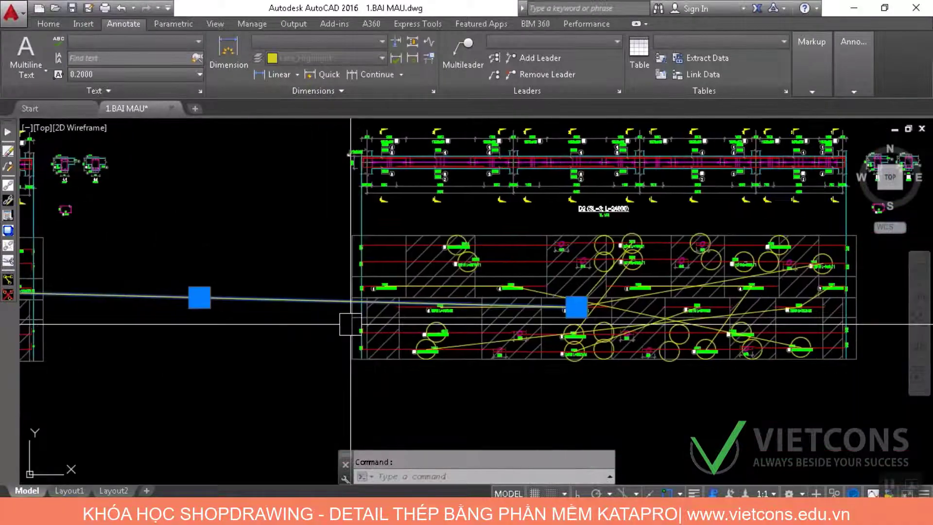
scroll(588, 311, "up", 8)
scroll(588, 312, "down", 5)
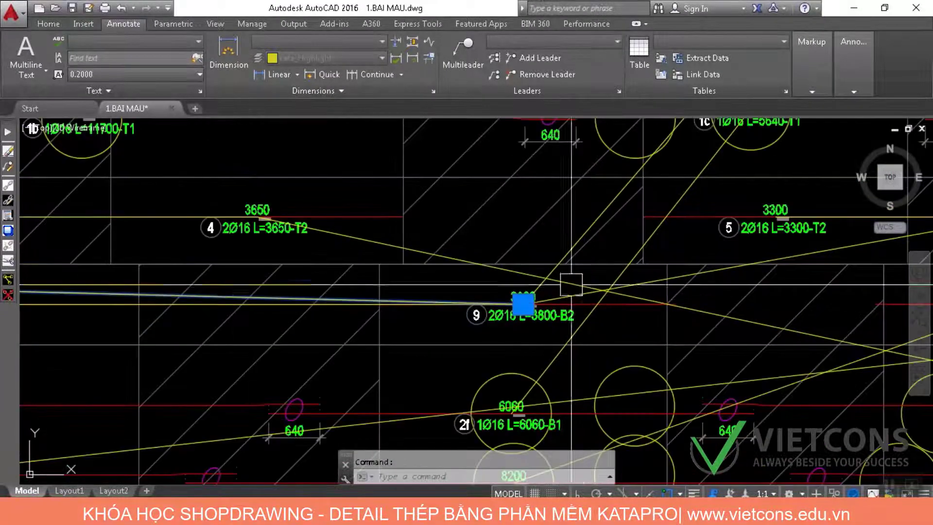
scroll(575, 300, "up", 4)
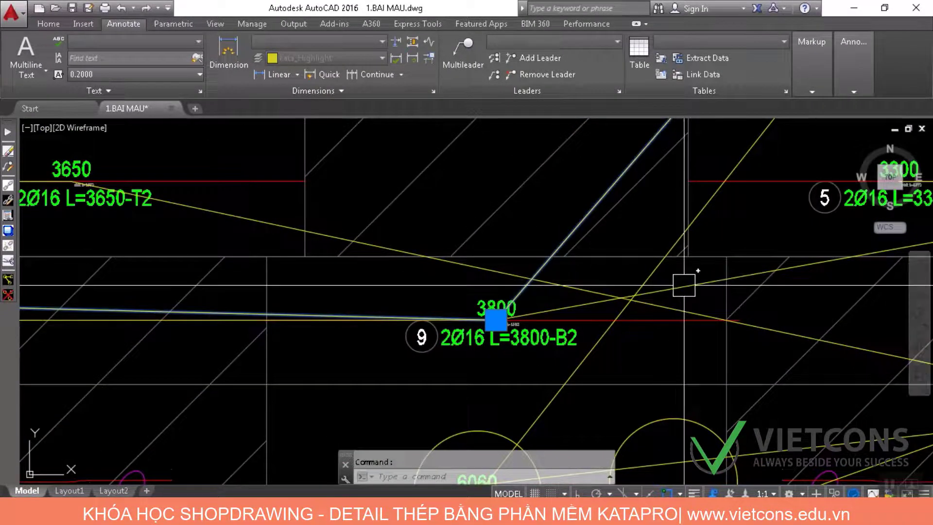
scroll(705, 281, "down", 4)
scroll(447, 365, "up", 5)
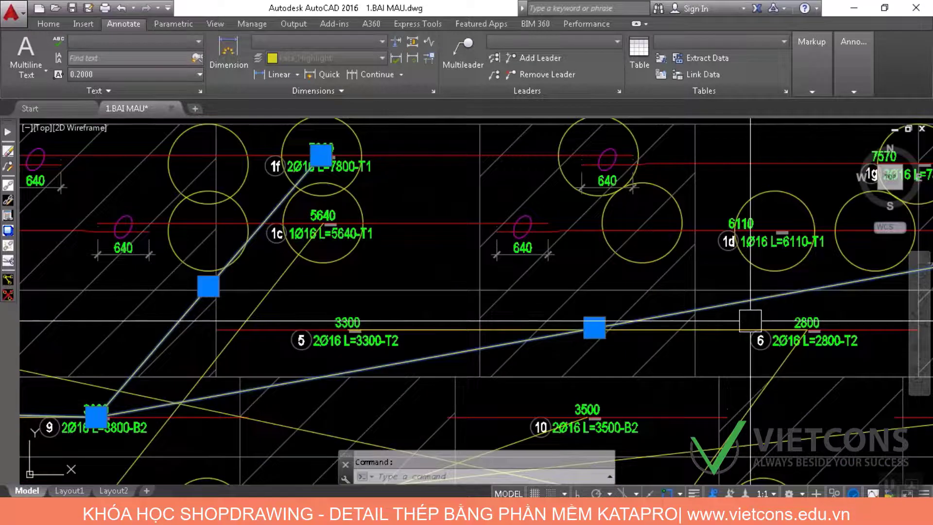
left_click_drag(290, 283, 294, 284)
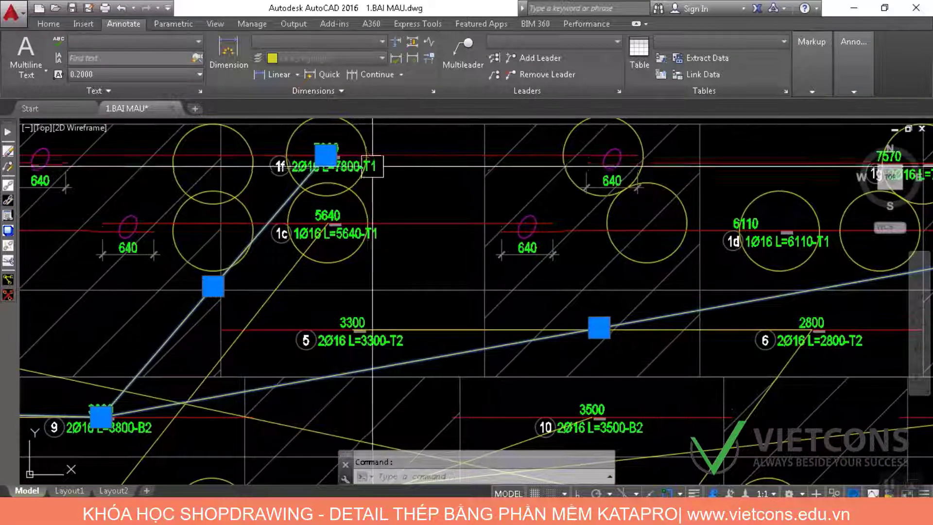
scroll(146, 452, "up", 4)
scroll(120, 387, "down", 5)
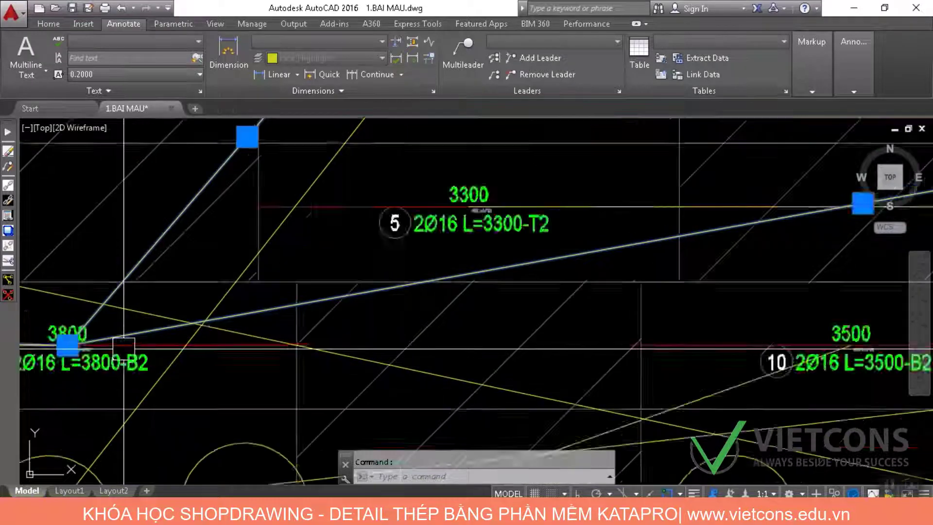
scroll(751, 262, "up", 4)
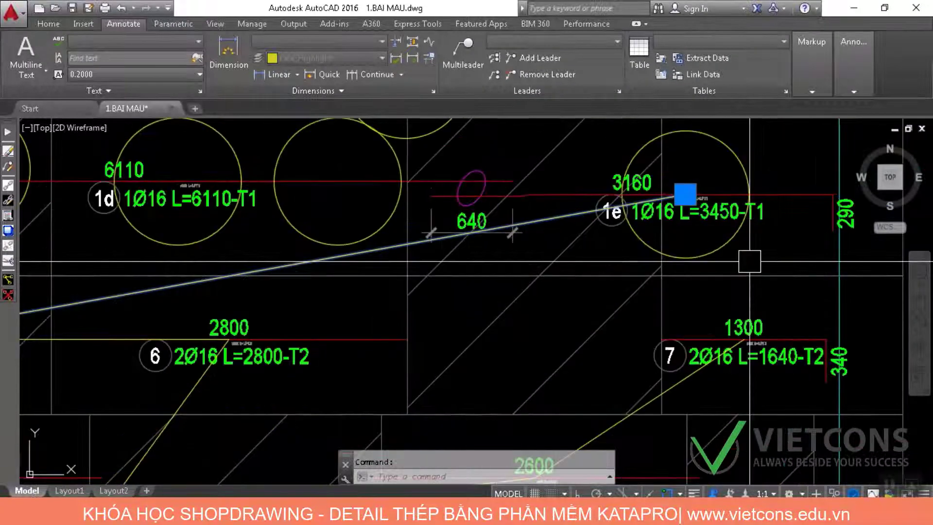
Follow the selected combination lines between D2's bars 1e and 9 and bar 5 of beam D1
scroll(722, 217, "down", 4)
scroll(58, 360, "up", 6)
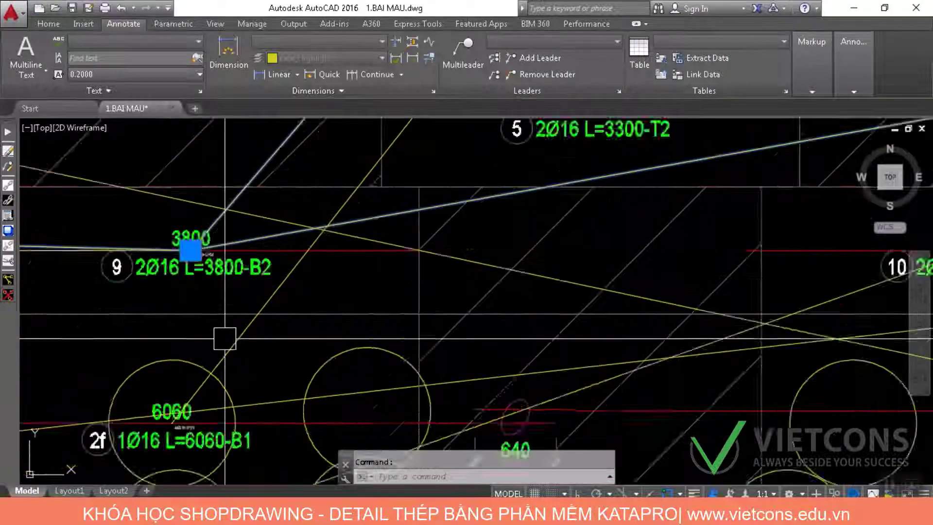
scroll(228, 338, "down", 6)
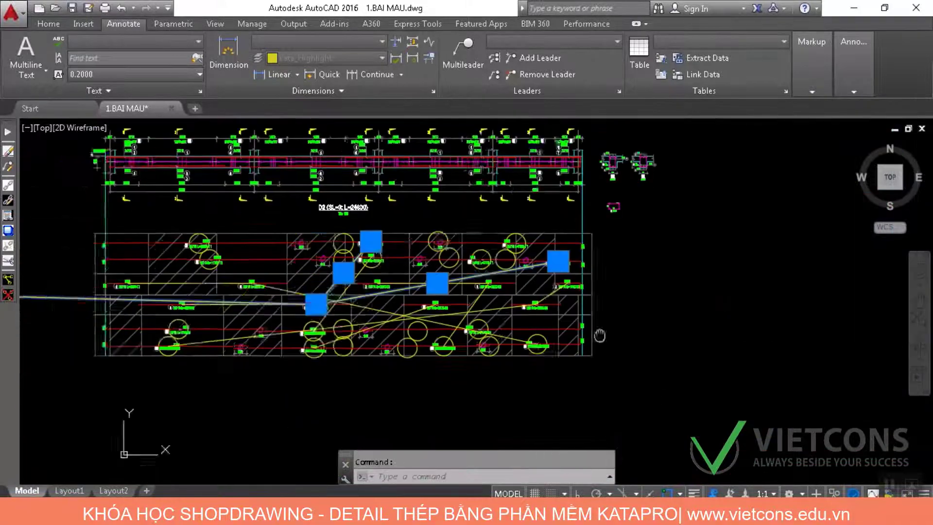
scroll(160, 265, "up", 5)
scroll(154, 259, "down", 2)
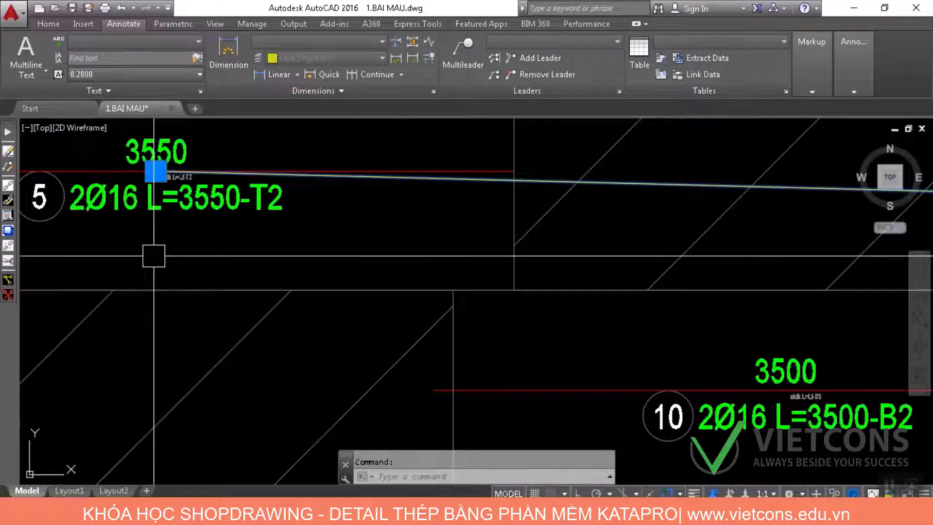
scroll(154, 245, "down", 6)
scroll(615, 262, "up", 5)
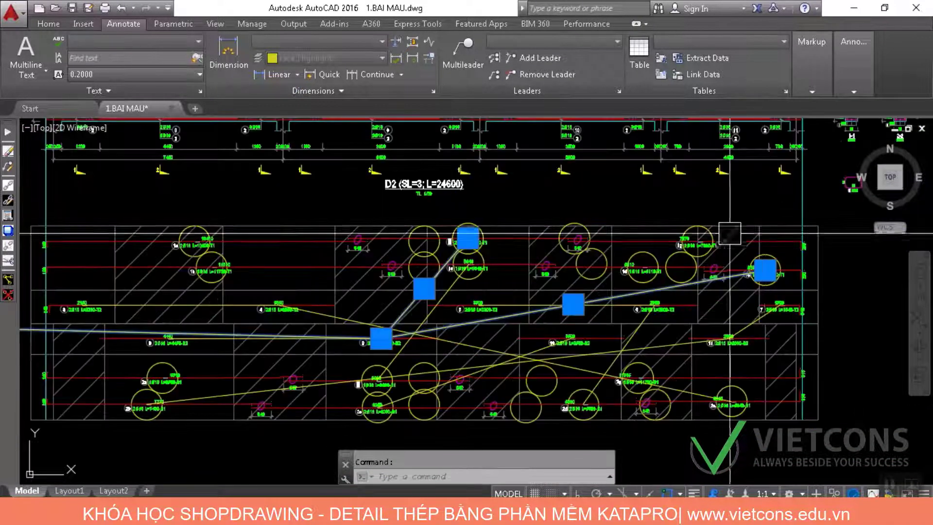
scroll(759, 273, "up", 7)
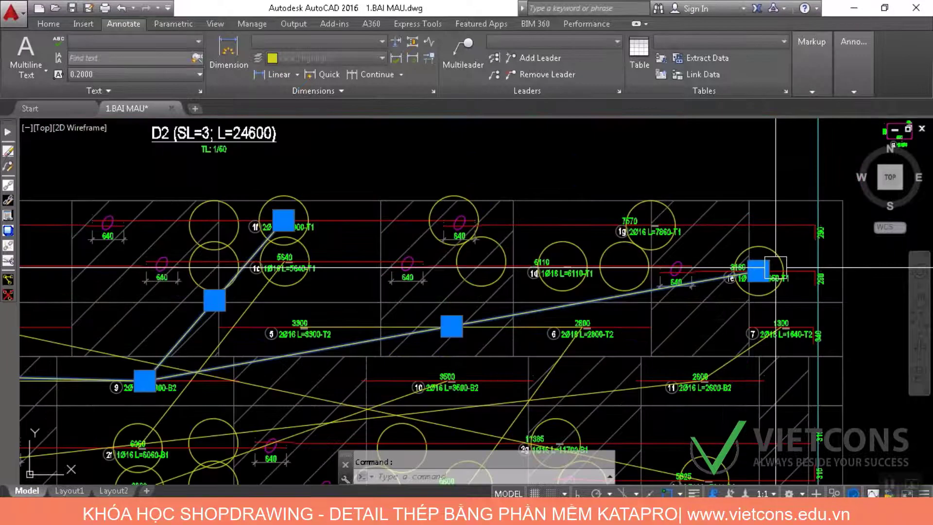
scroll(758, 273, "down", 7)
scroll(172, 319, "up", 5)
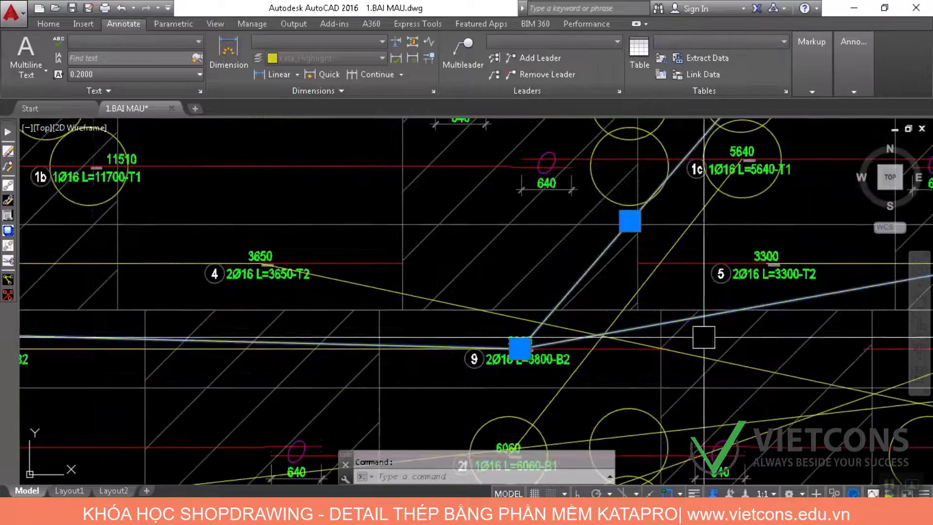
scroll(292, 329, "down", 5)
scroll(312, 359, "up", 4)
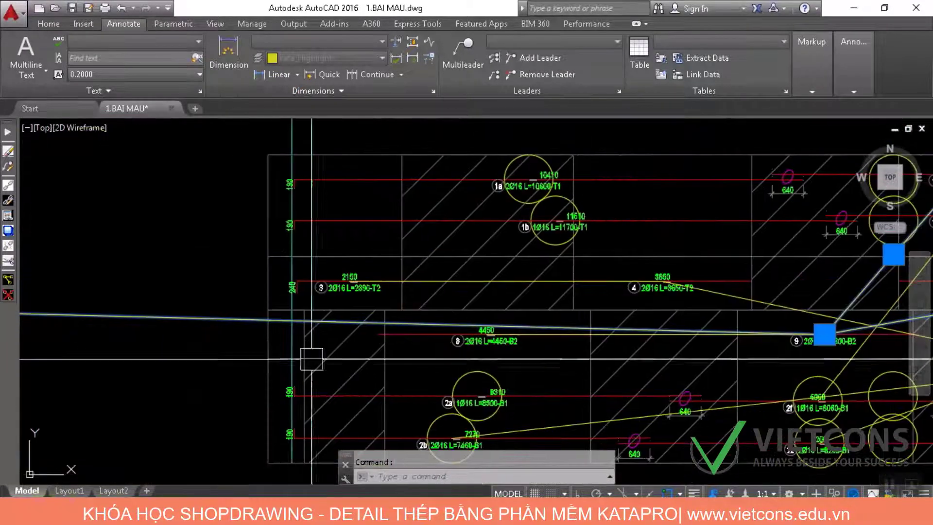
Select the combination lines joining D2's top bars 3 and 4 with bottom bar 2e, and follow them to 2e
left_click(506, 279)
scroll(337, 311, "up", 4)
scroll(516, 318, "down", 2)
left_click_drag(577, 327, 227, 331)
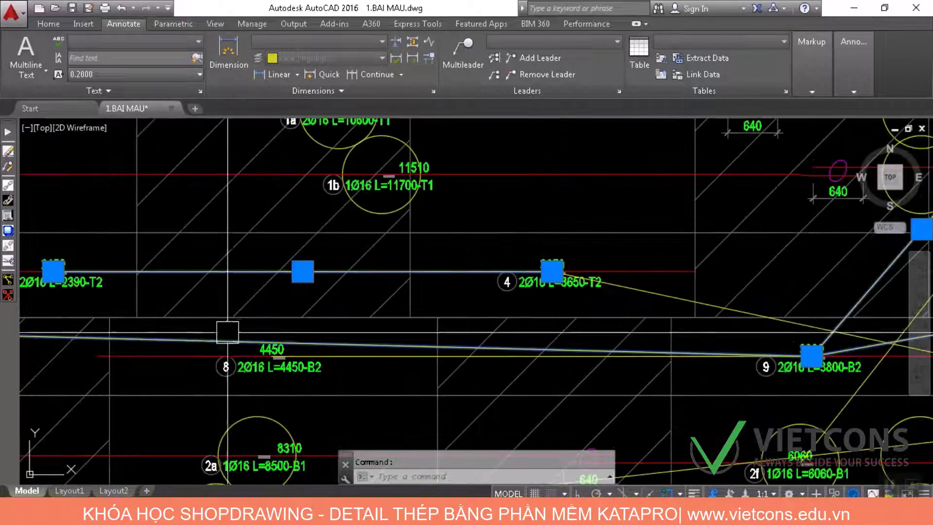
scroll(598, 292, "up", 4)
scroll(599, 292, "down", 4)
left_click(599, 291)
left_click_drag(797, 372, 19, 312)
left_click_drag(553, 417, 371, 367)
scroll(753, 417, "up", 4)
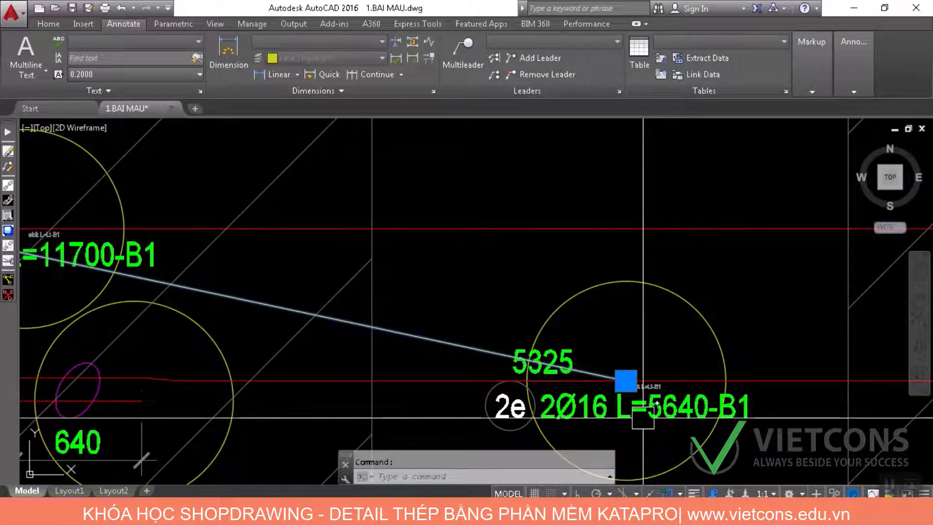
scroll(646, 422, "down", 2)
Open Calculator and start a sum with bar 2e's length of 5640
key("super")
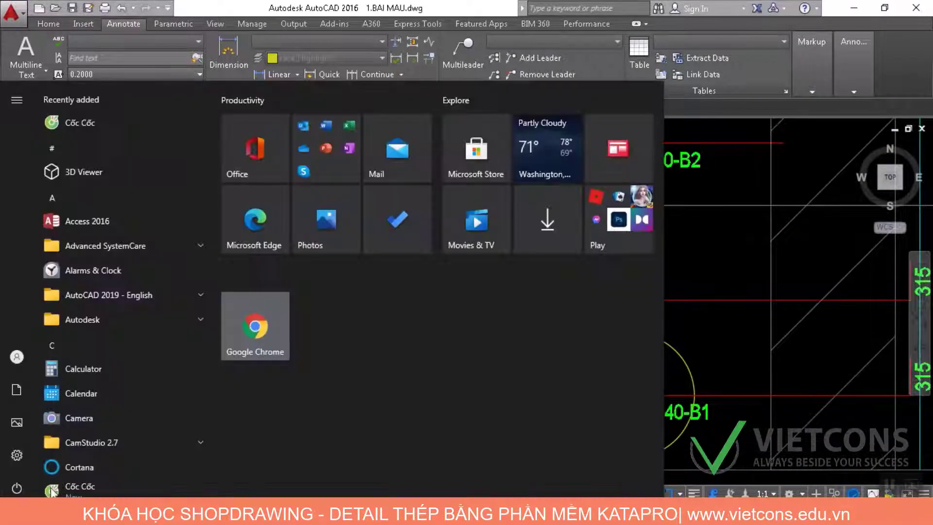
type("ca")
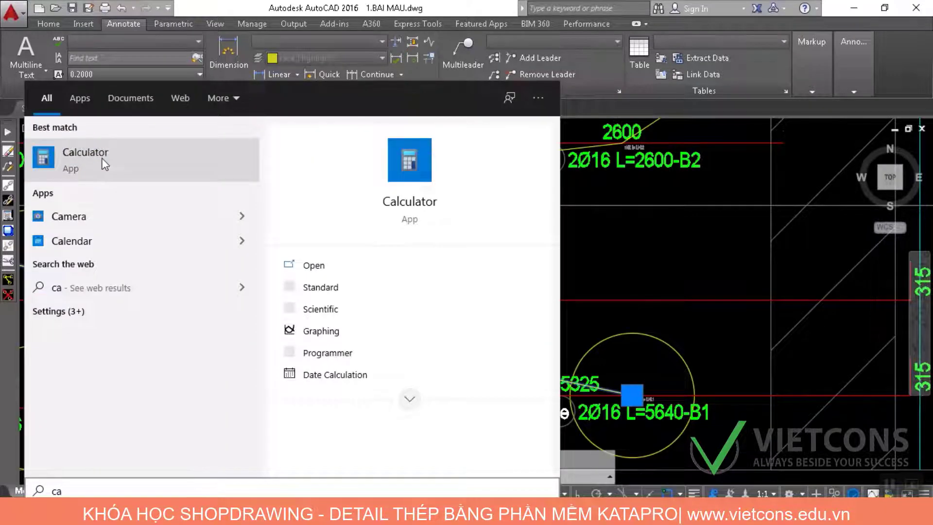
left_click(99, 169)
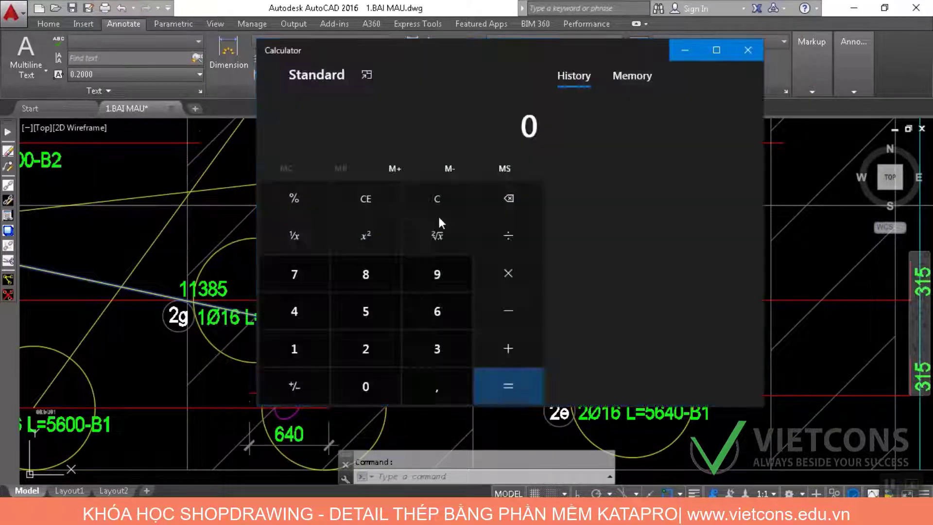
type("560")
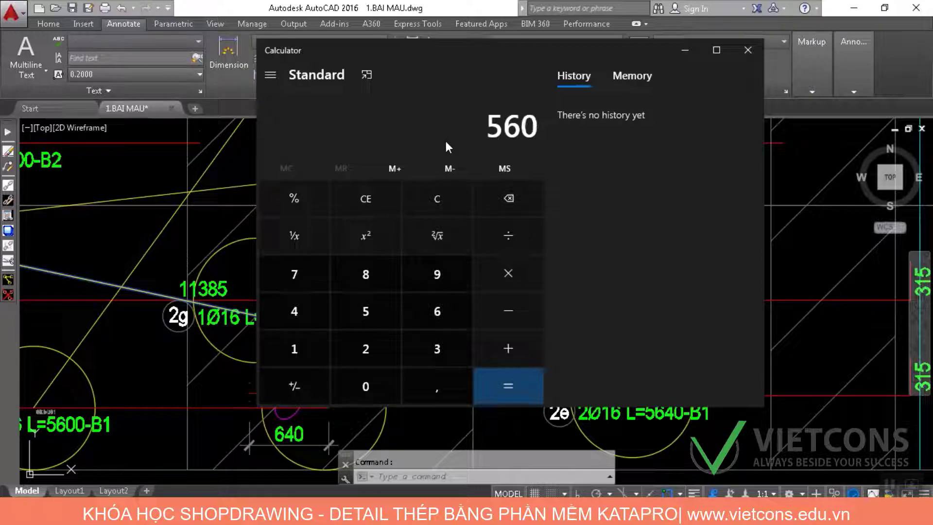
key("BackSpace")
type("40")
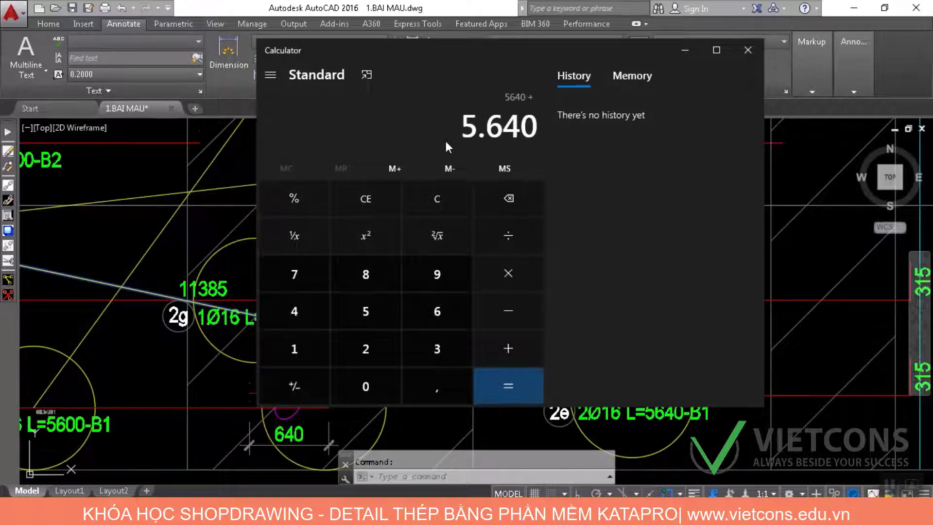
Look up top bar 4 in D2's reinforcement diagram and add its 3650 length to the Calculator sum
left_click(128, 223)
scroll(131, 232, "down", 5)
scroll(206, 235, "up", 6)
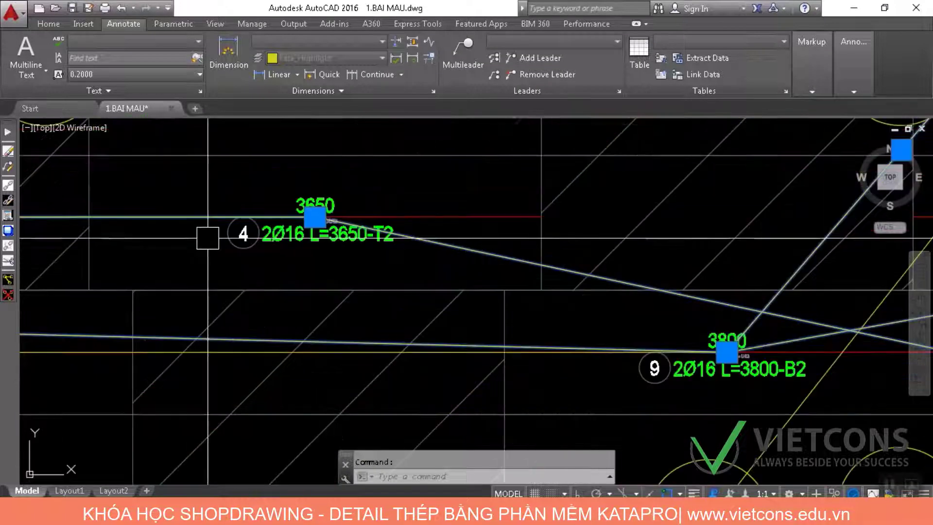
left_click(428, 513)
left_click(428, 513)
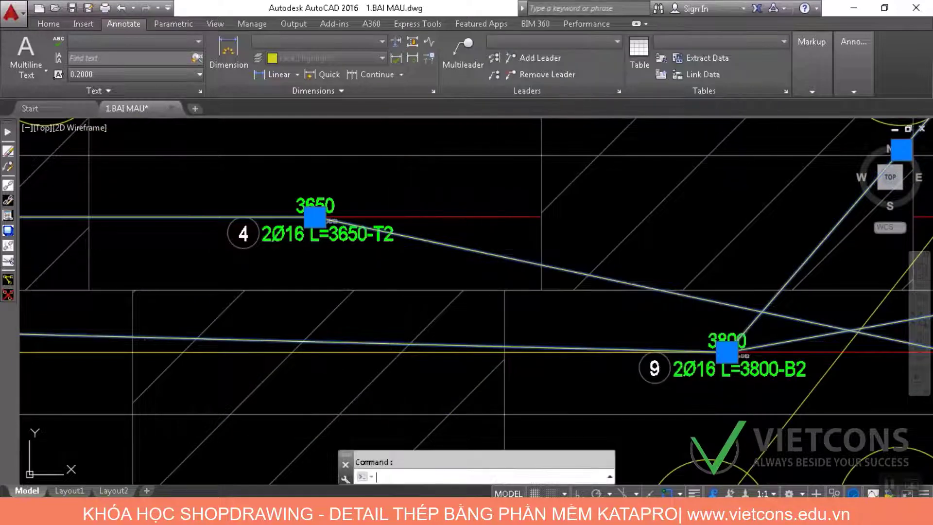
left_click(451, 512)
type("+3650+")
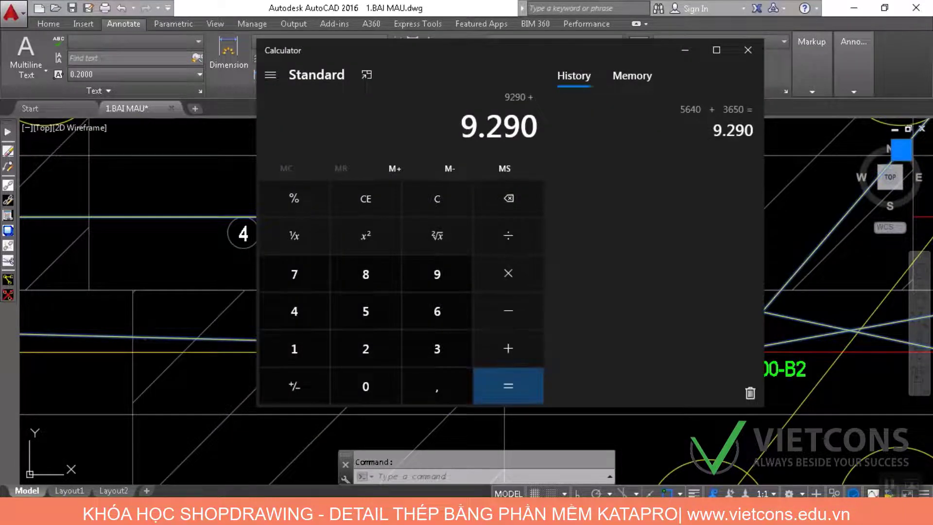
Look up D2's top bar 3, add its 2390 length in Calculator and compute the total of the combination
left_click(144, 334)
scroll(144, 333, "down", 3)
left_click_drag(143, 349, 801, 398)
scroll(602, 328, "up", 5)
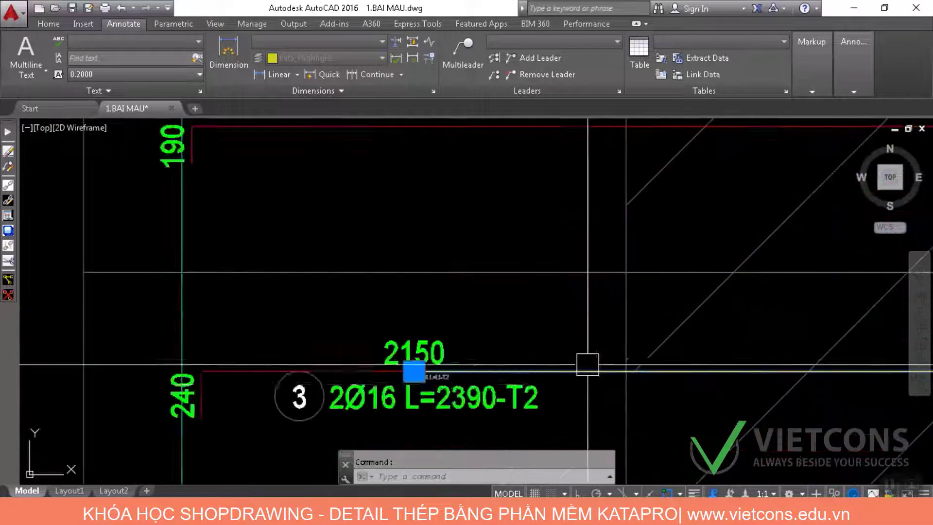
left_click(451, 513)
type("+ 2390")
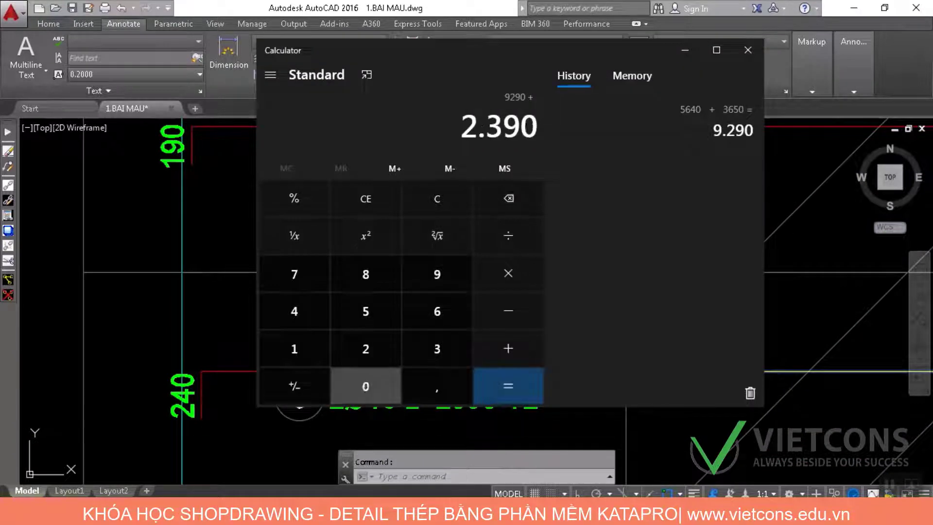
key("Return")
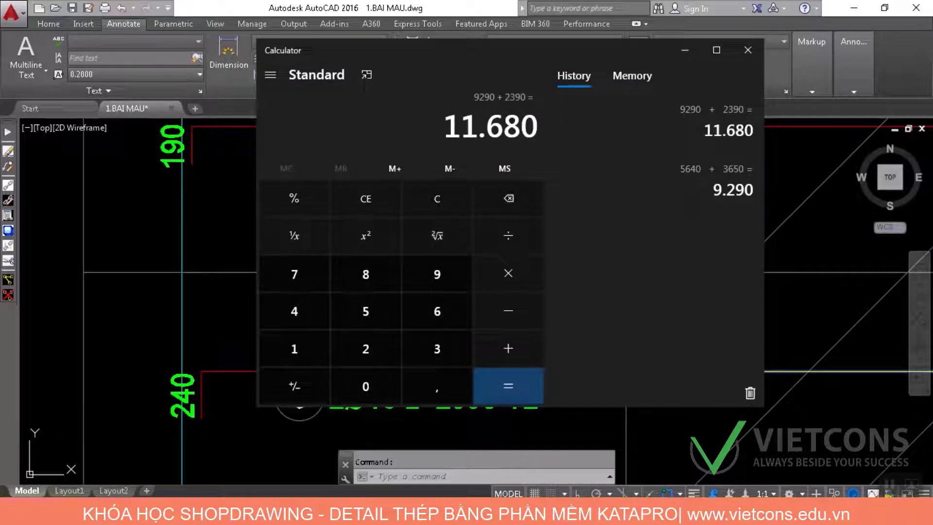
Back in AutoCAD, select the combination line between D2's top bar 1c and bottom bar 2f and inspect both ends
left_click(578, 457)
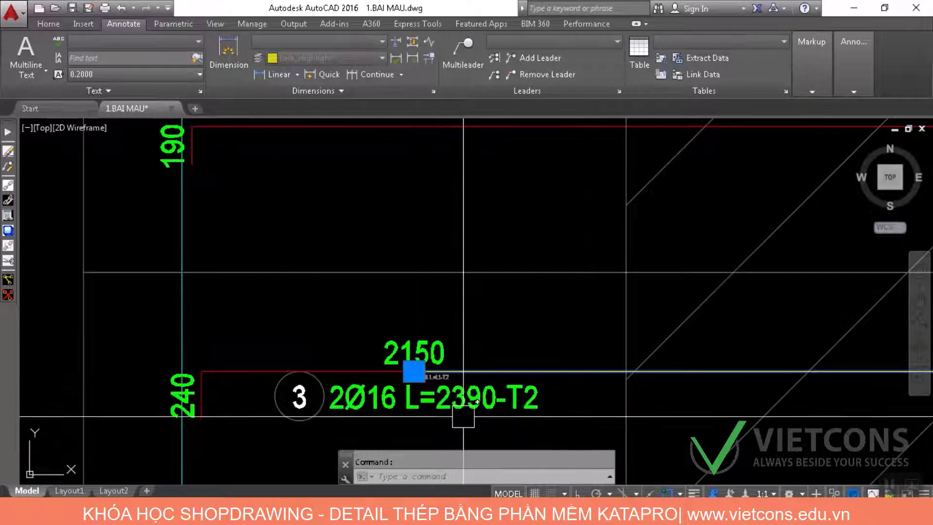
scroll(452, 378, "up", 2)
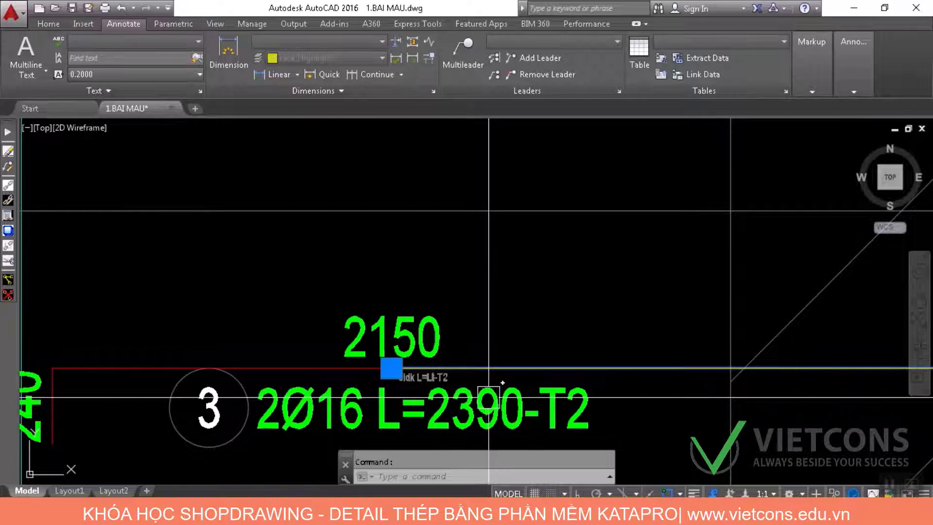
scroll(489, 383, "down", 4)
mouse_move(561, 340)
left_mouse_down()
mouse_move(572, 338)
mouse_move(432, 308)
left_mouse_up()
left_click_drag(482, 361, 119, 388)
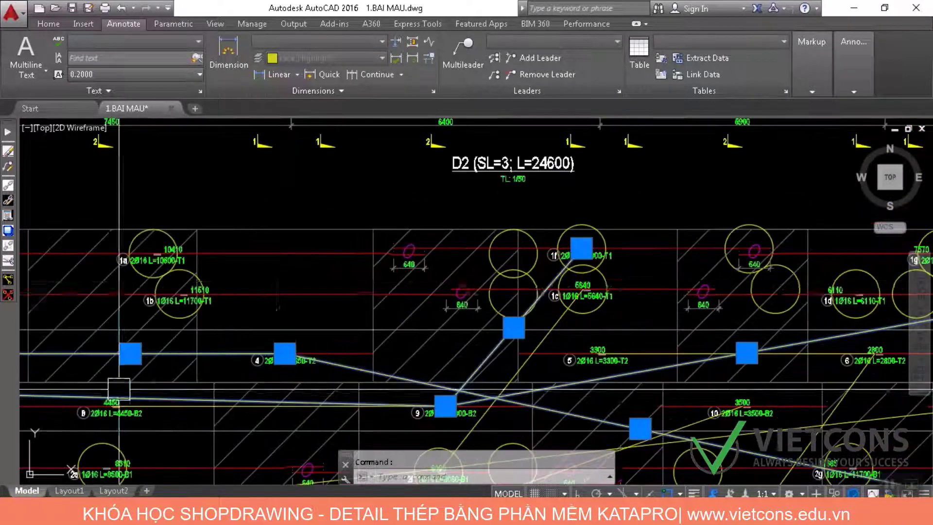
scroll(603, 301, "up", 2)
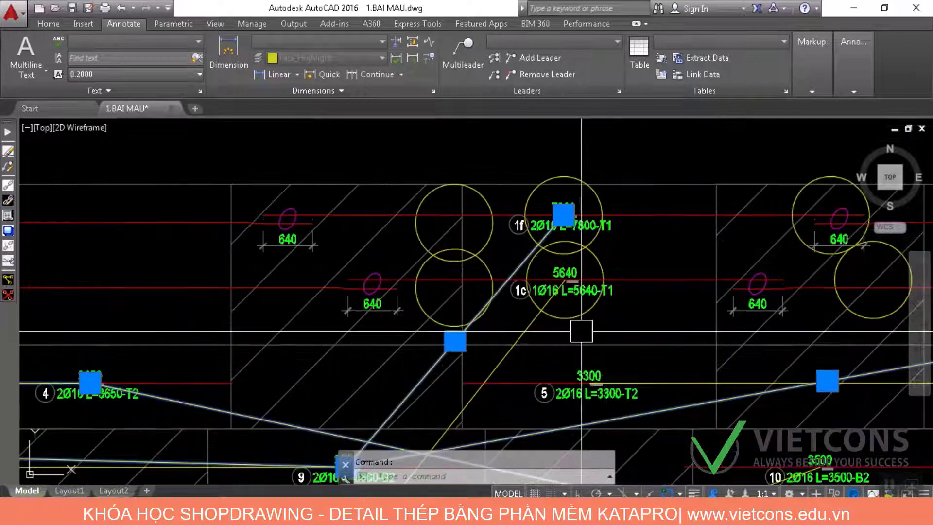
left_click_drag(554, 337, 652, 15)
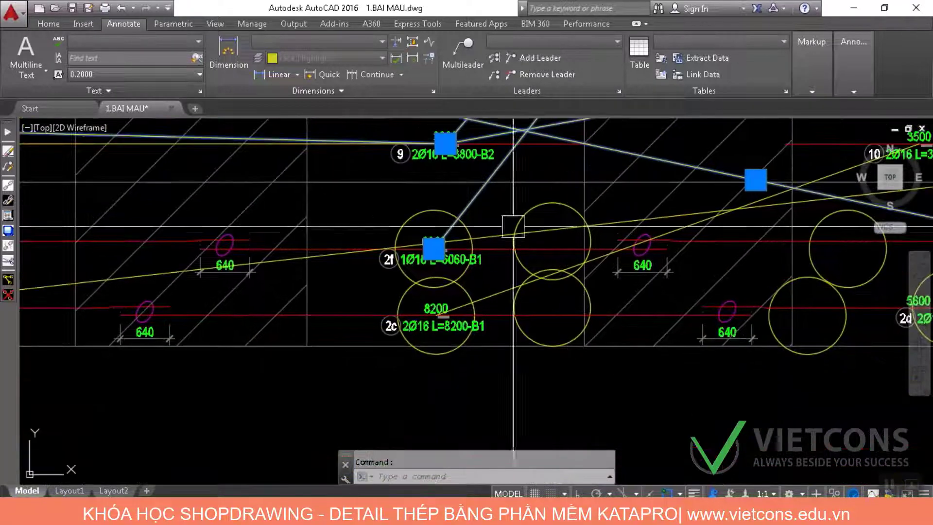
scroll(486, 238, "up", 2)
scroll(482, 247, "down", 1)
scroll(486, 246, "down", 2)
left_click_drag(525, 150, 525, 408)
scroll(710, 162, "up", 2)
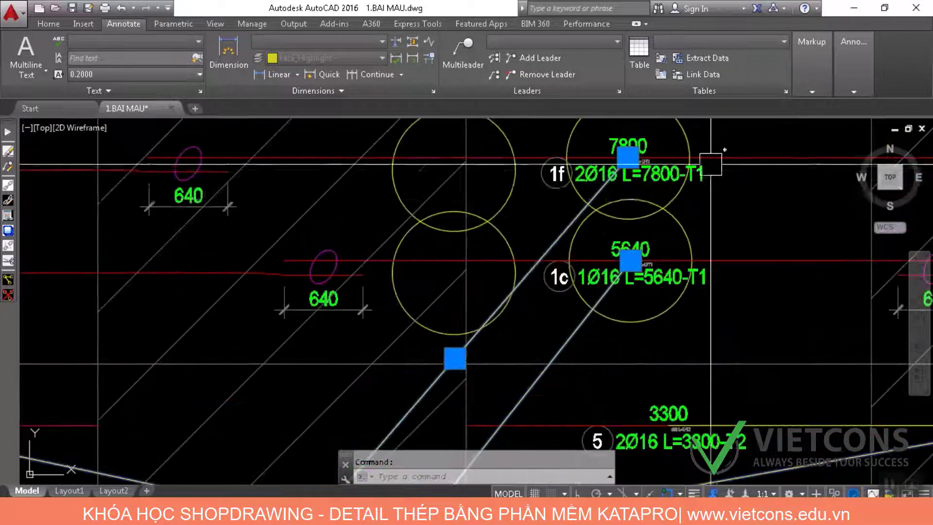
scroll(738, 217, "down", 4)
left_click_drag(603, 384, 582, 237)
scroll(556, 291, "up", 6)
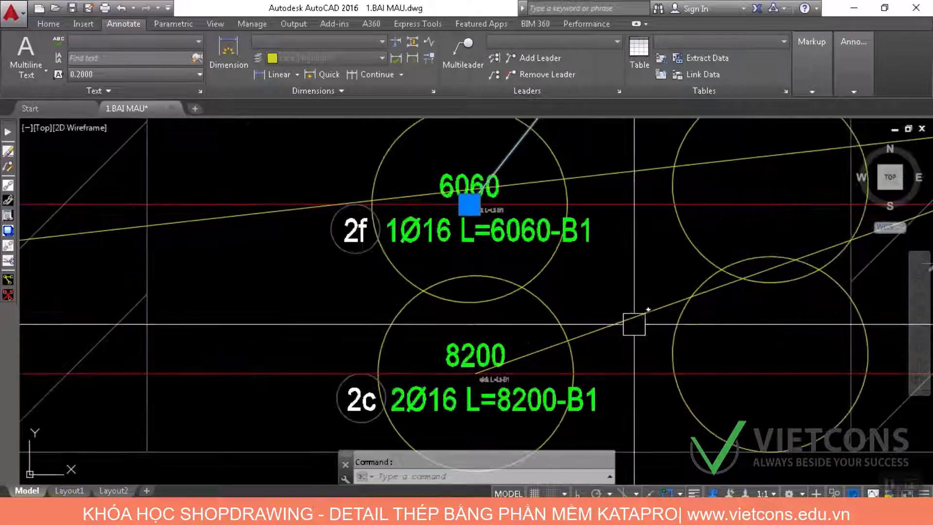
Select the combination line starting at D2's bottom bar 2c and follow it to bar 10
left_click(633, 323)
scroll(633, 333, "down", 4)
left_click_drag(852, 220, 352, 343)
scroll(593, 281, "up", 3)
Remove the combination lines and circles from the beams' reinforcement diagrams
scroll(593, 287, "down", 6)
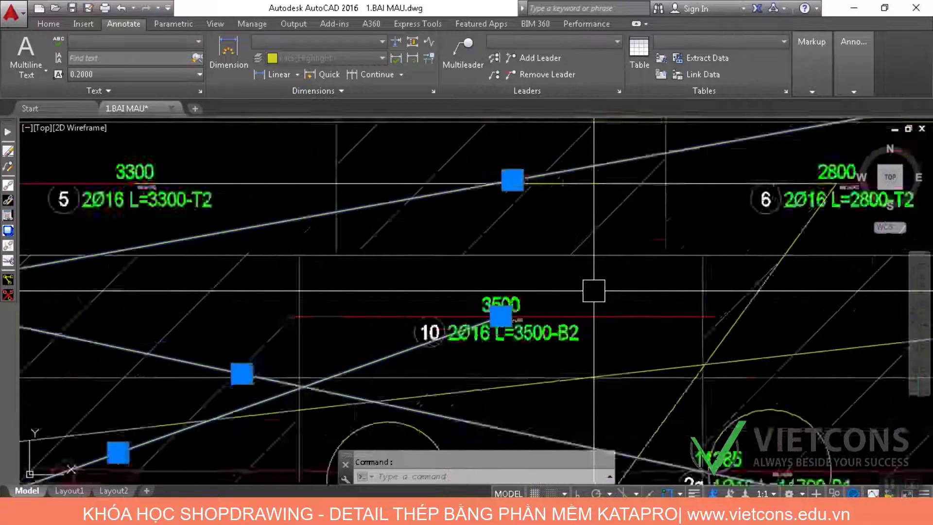
scroll(558, 293, "down", 5)
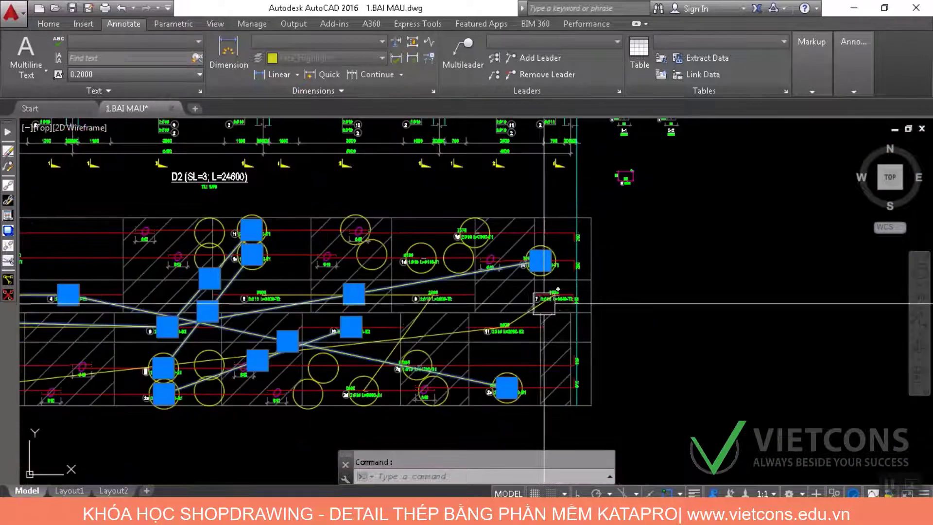
left_click(8, 295)
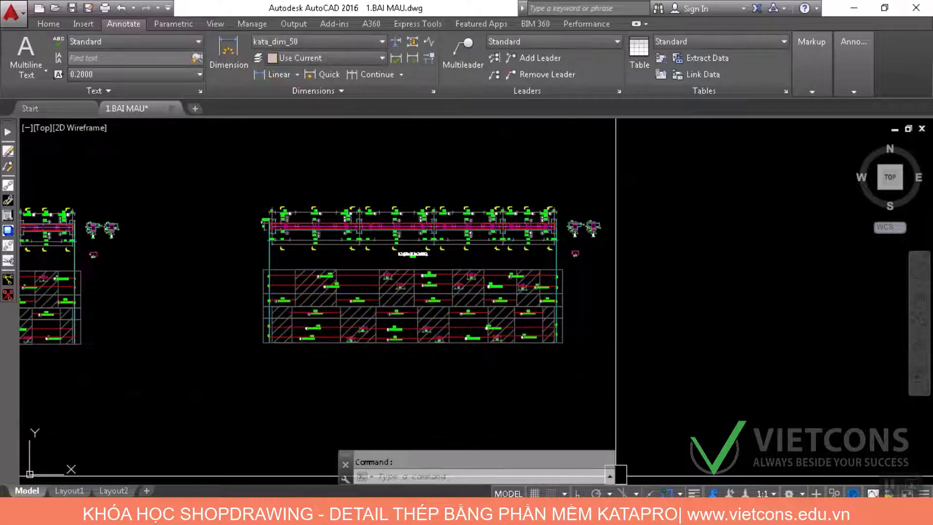
Switch to the Kata workbook in Excel and change the beam name on the Dam sheet to D3
left_click(413, 512)
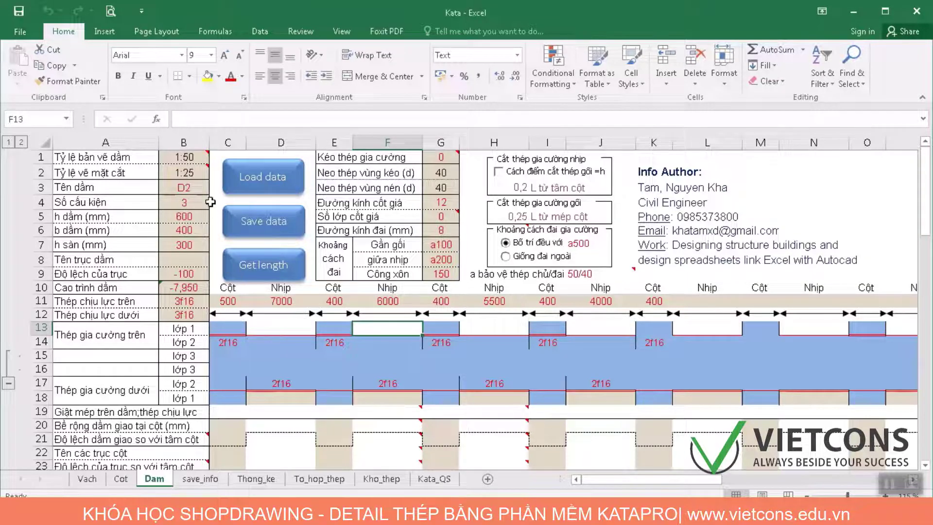
left_click(197, 187)
double_click(202, 186)
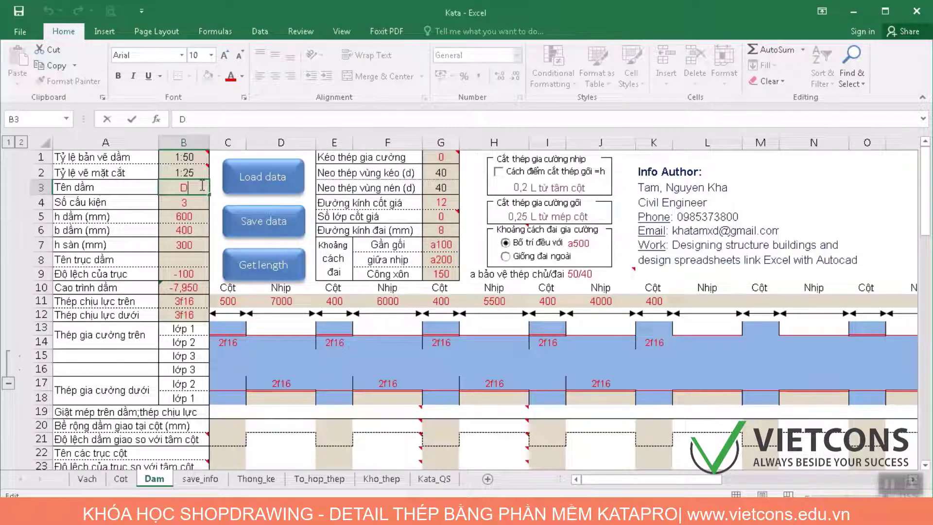
left_click(573, 439)
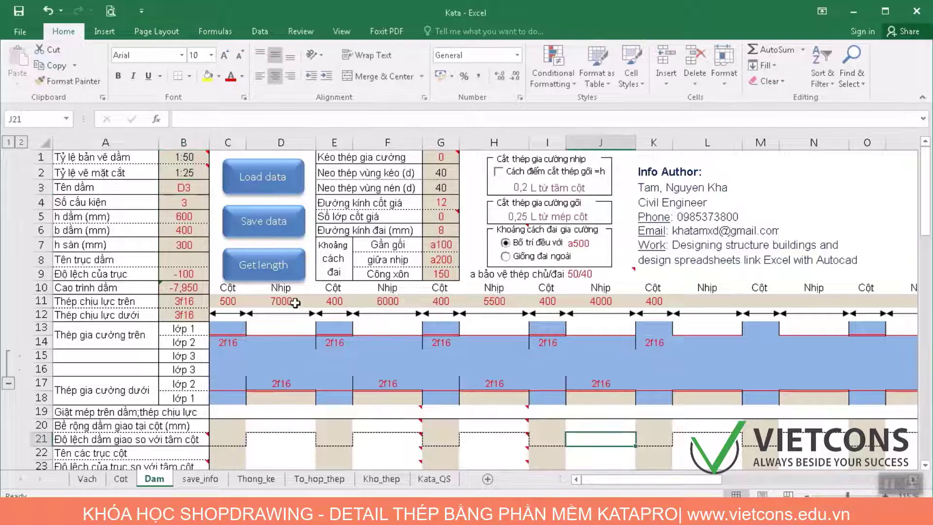
Clear the fourth span of 4000 and its end column of 400, including their 2f16 additional bars
left_click_drag(589, 302, 670, 385)
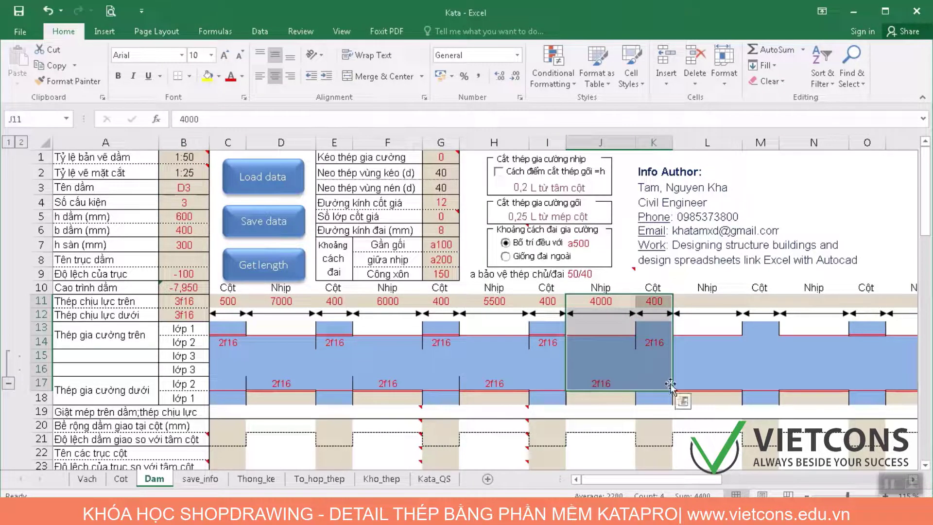
left_click(499, 299)
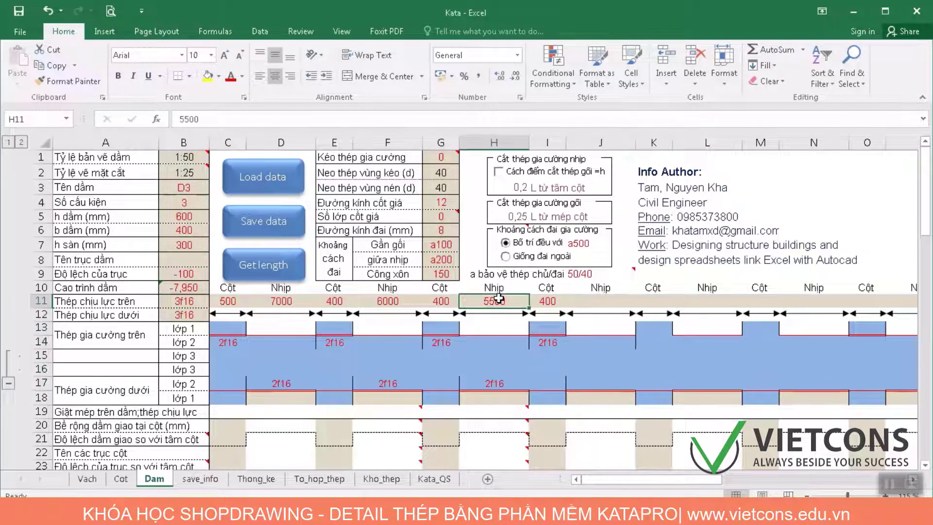
Set beam D3's third span to 8000 and its second span to 7000 on the Dam sheet
type("8000")
left_click(406, 304)
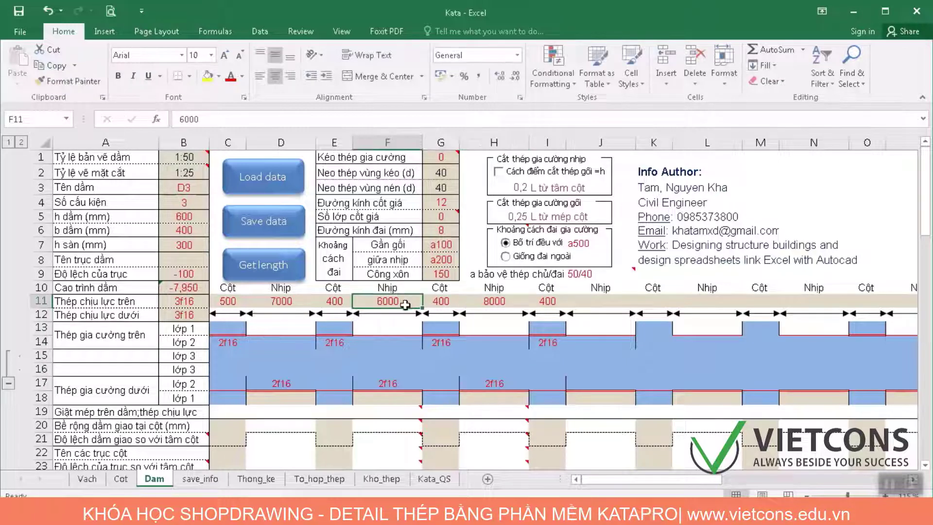
type("7")
left_click(446, 361)
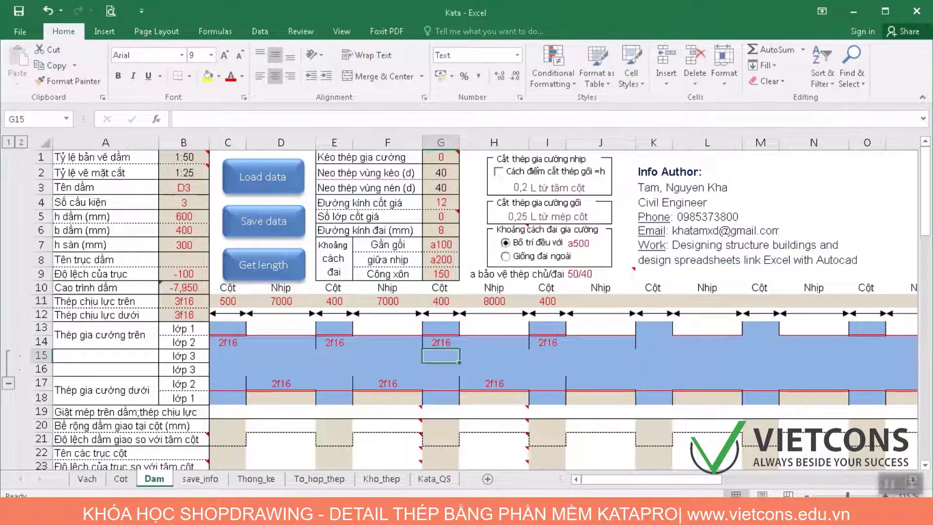
Switch to AutoCAD and draw beam D3 with the VDS command, placing it to the right of beam D2
key("alt+Tab")
scroll(501, 318, "down", 6)
scroll(520, 314, "up", 4)
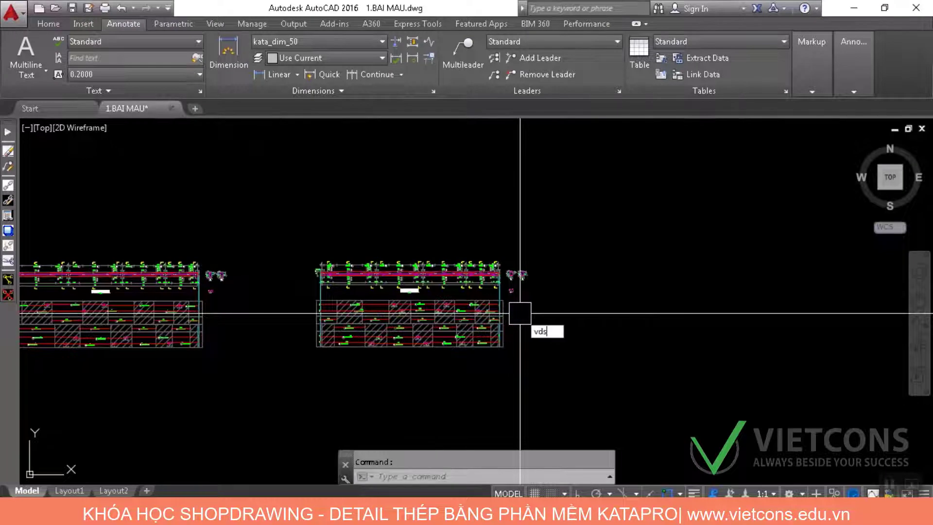
key("Return")
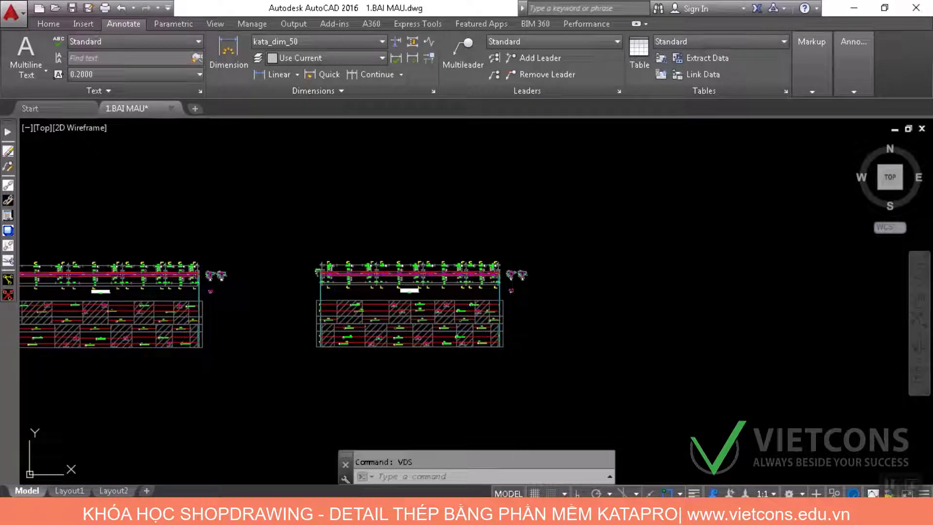
left_click(653, 276)
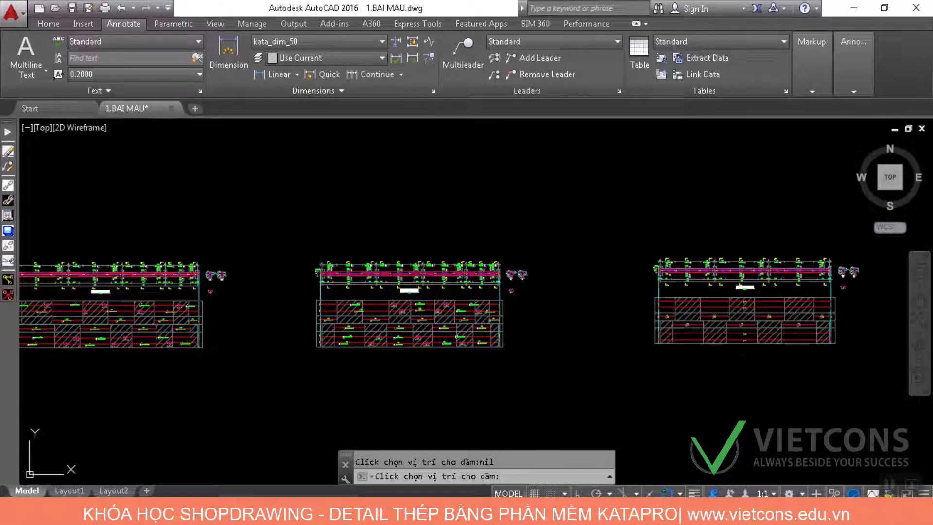
Cut the bars in all of beam D3's allowed splice zones and have Kata export the combinations of the cut bars
type("o")
key("Return")
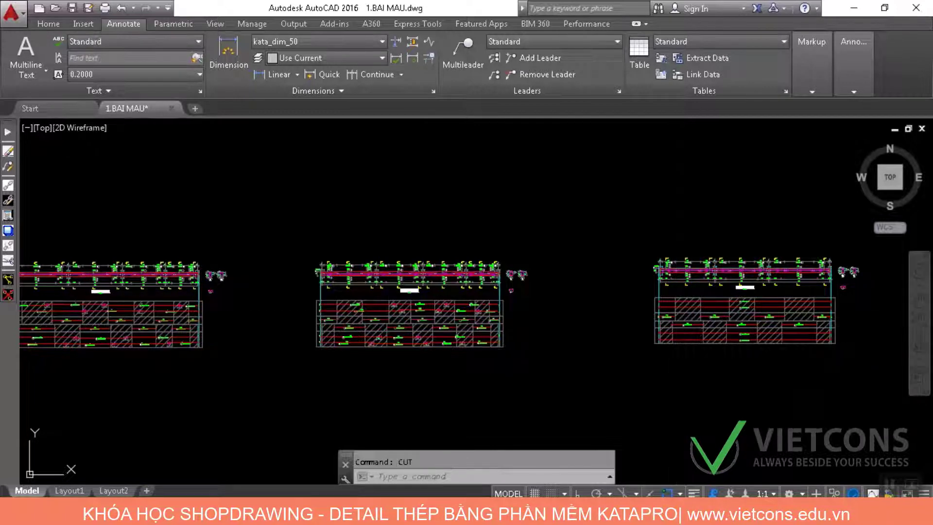
left_click(618, 292)
left_click(841, 374)
key("Return")
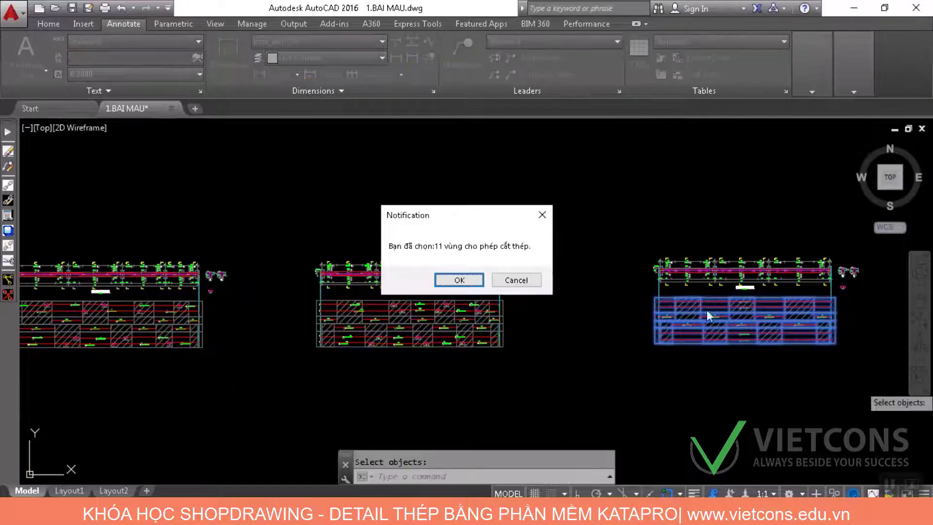
left_click(479, 279)
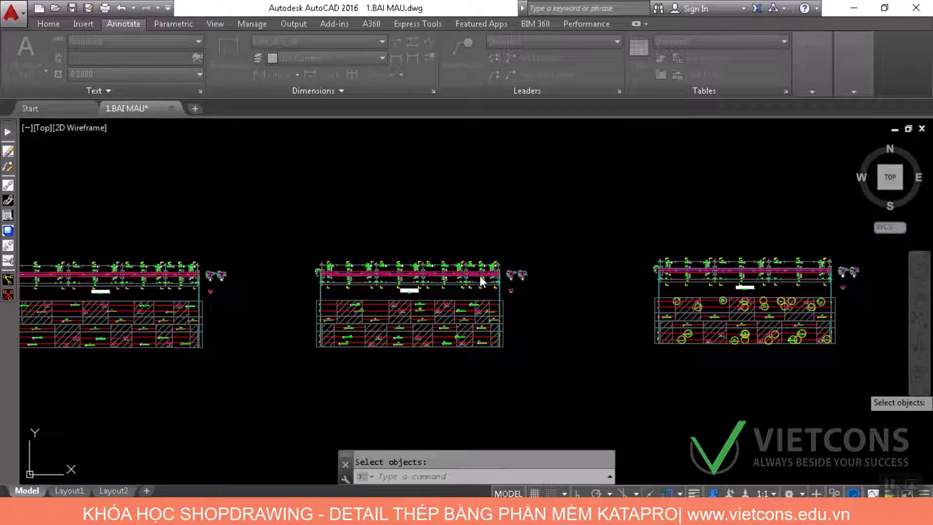
key("Return")
left_click(482, 277)
Select the combination lines that link beam D3's bars to the bars of the earlier beams
left_click(614, 287)
left_click(589, 336)
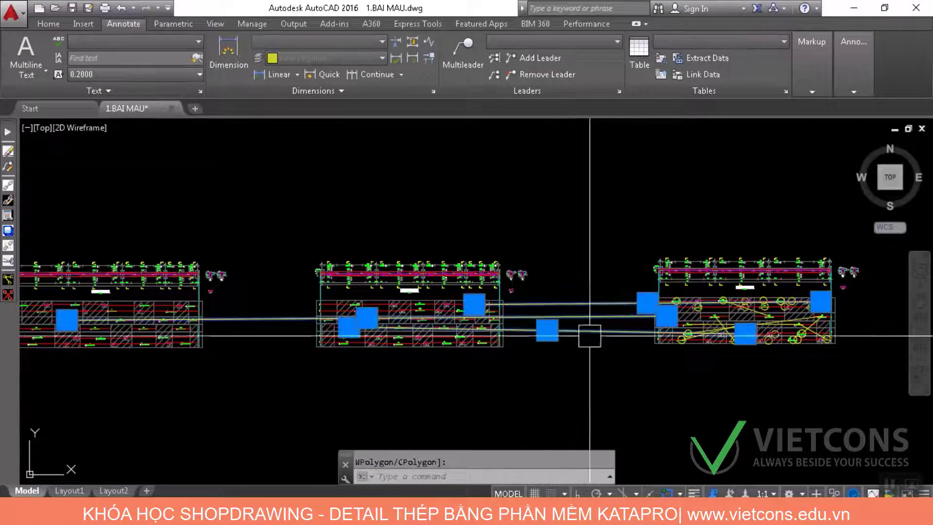
mouse_move(570, 384)
left_mouse_down()
mouse_move(412, 408)
mouse_move(145, 412)
left_mouse_up()
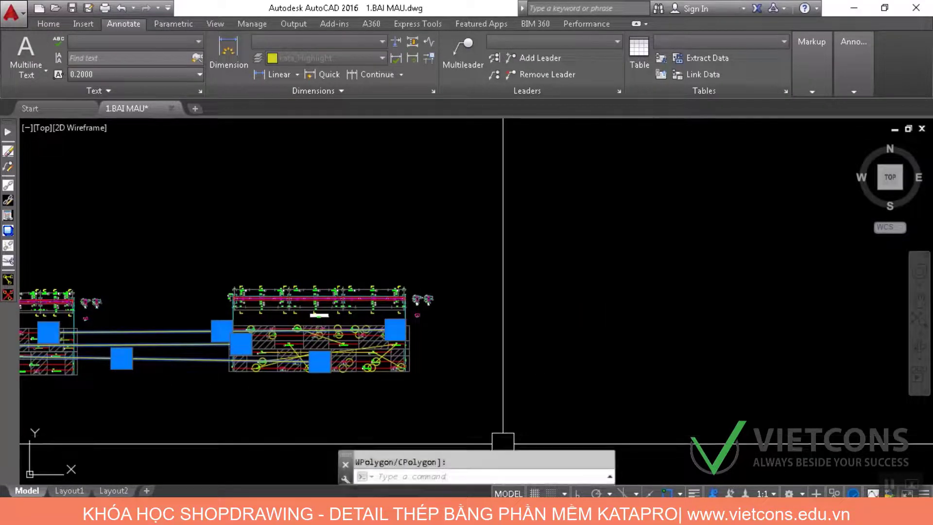
Switch to the Kata workbook in Excel and change the beam name on the Dam sheet to D4
left_click(374, 514)
left_click(195, 187)
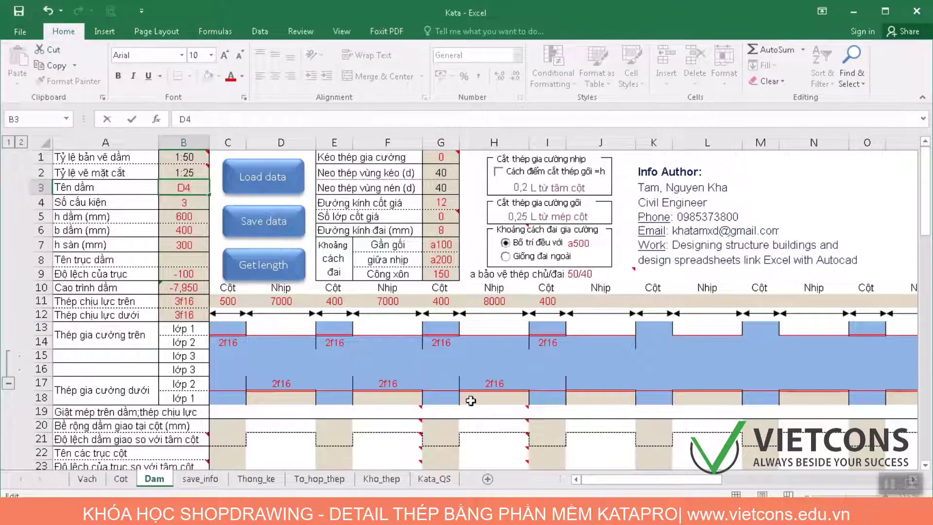
type("D4")
Set beam D4's first span to 5500, its second to 5000 and its third to 7000
left_click(377, 303)
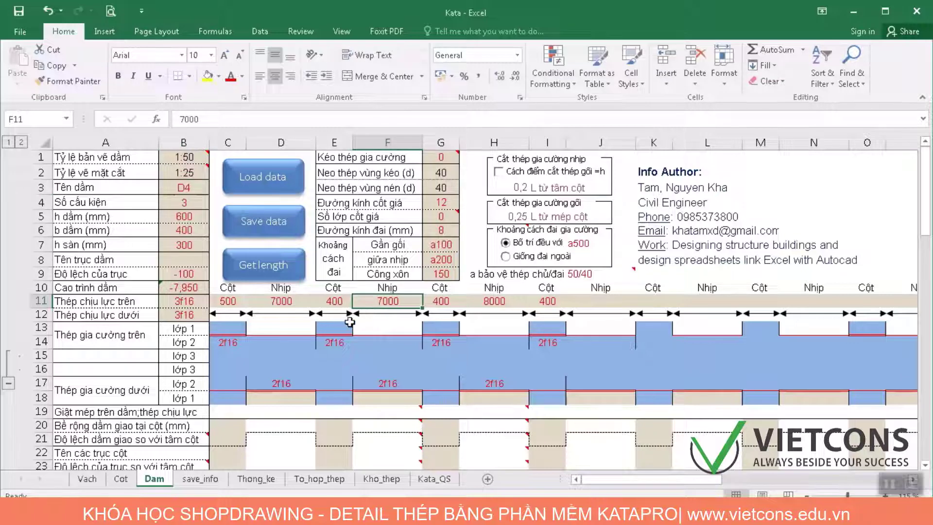
type("50")
left_click(293, 297)
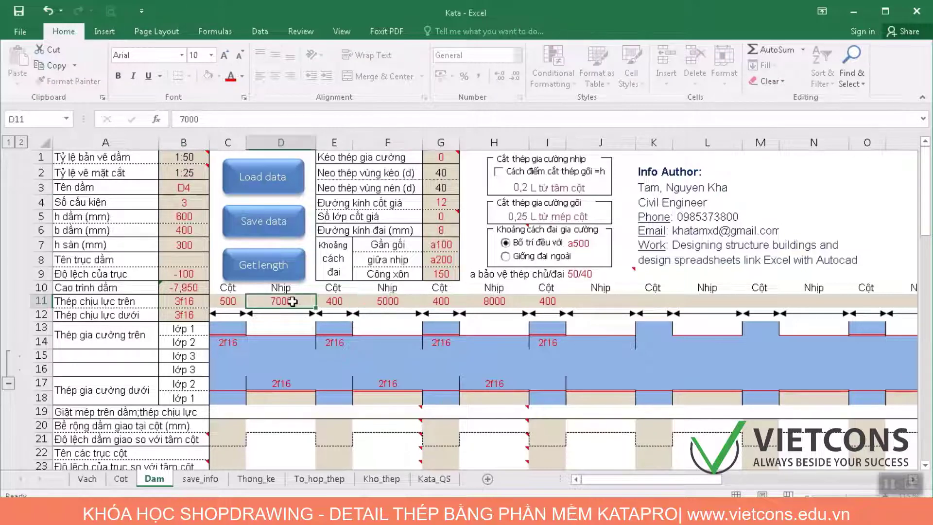
type("550")
left_click(481, 304)
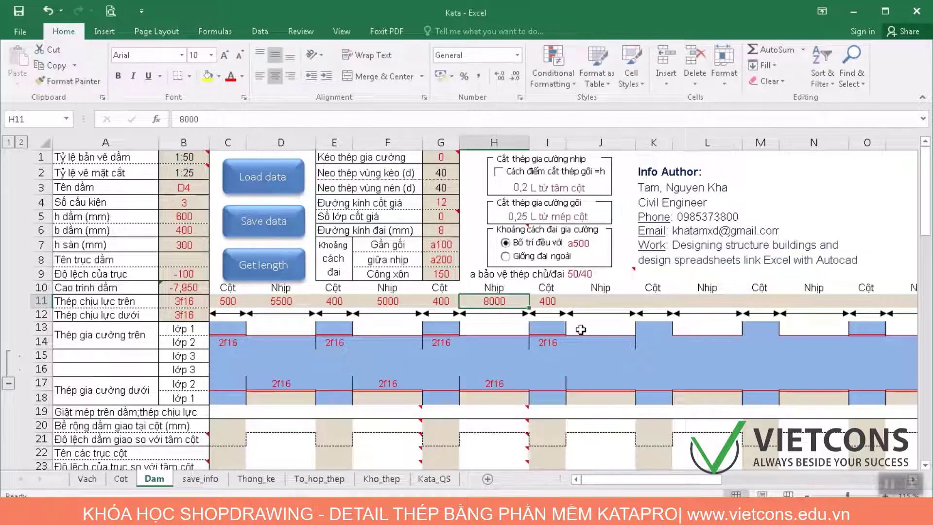
left_click(547, 355)
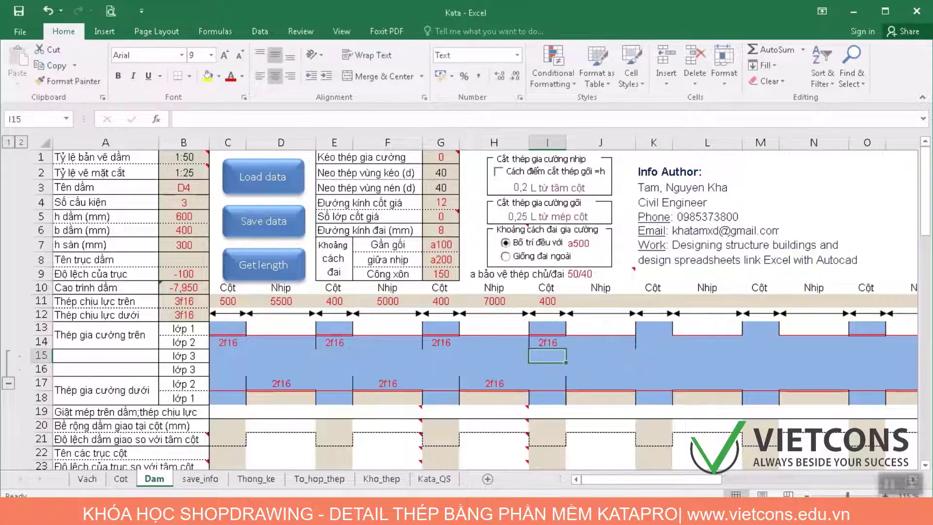
Switch to AutoCAD and draw beam D4 with the VDS command, placing it to the right of beam D3
left_click(501, 510)
scroll(540, 359, "down", 2)
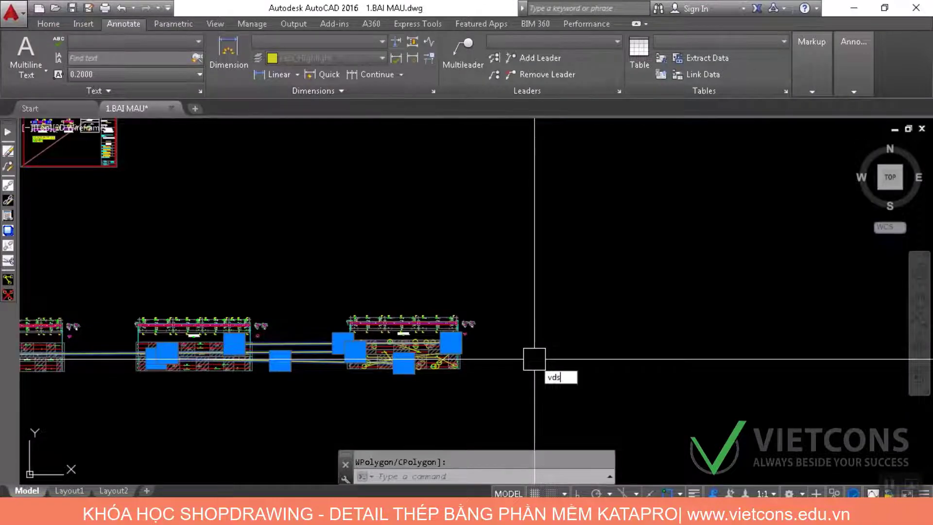
key("Return")
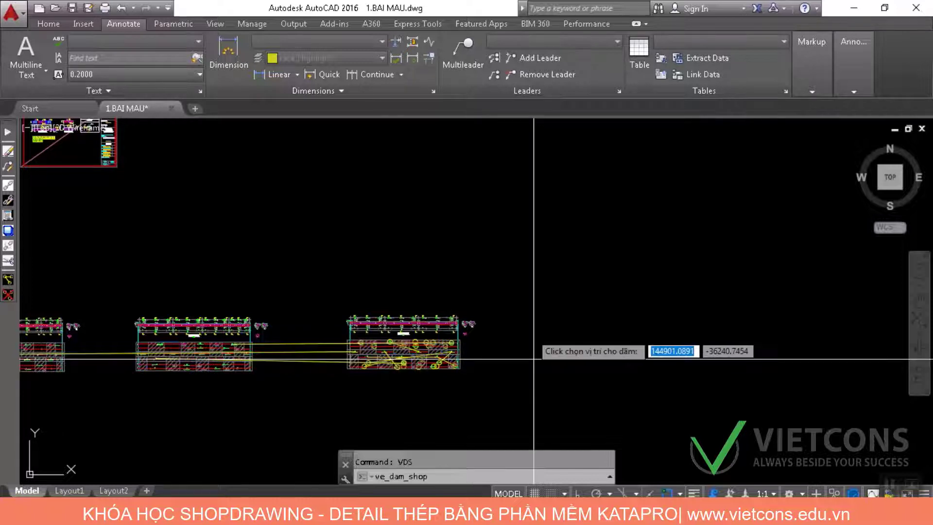
left_click(584, 319)
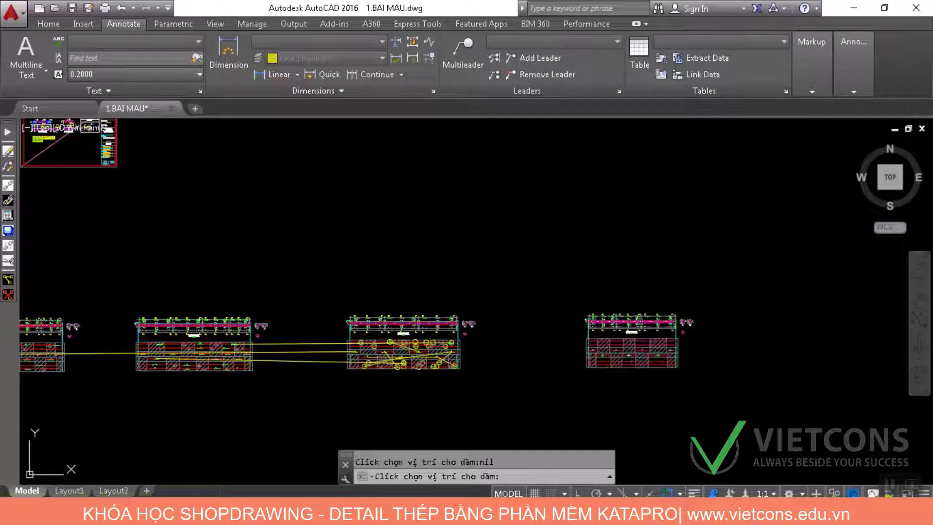
Cut the bars in all of beam D4's allowed splice zones and have Kata export the combinations of the cut bars
type("vd")
key("space")
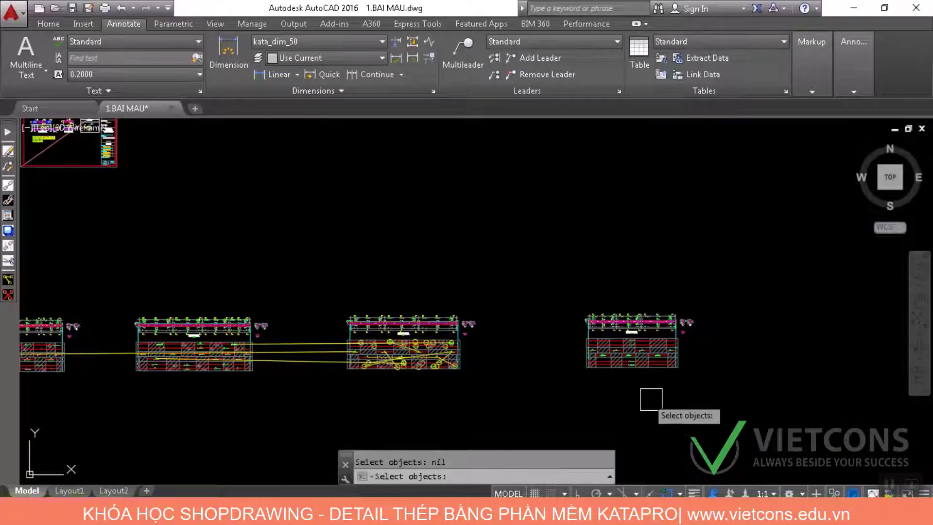
left_click(552, 337)
left_click(700, 381)
key("Return")
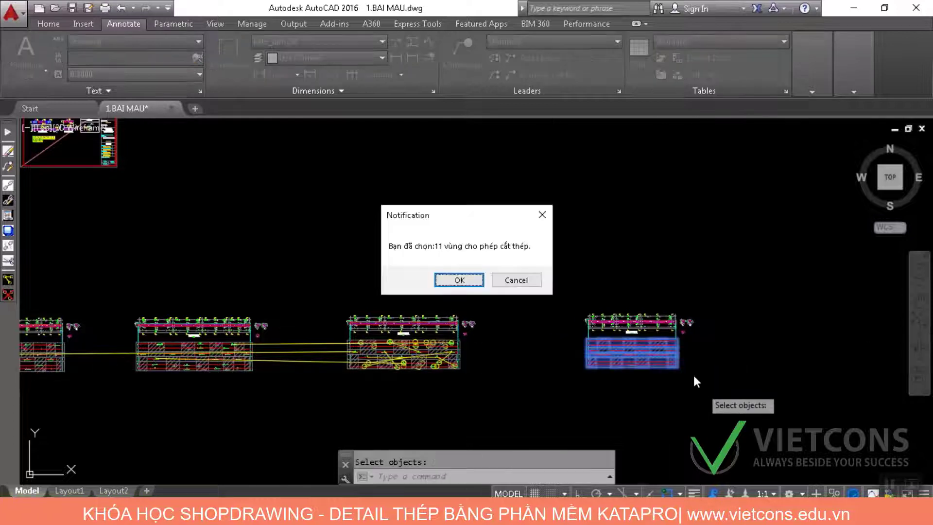
left_click(471, 281)
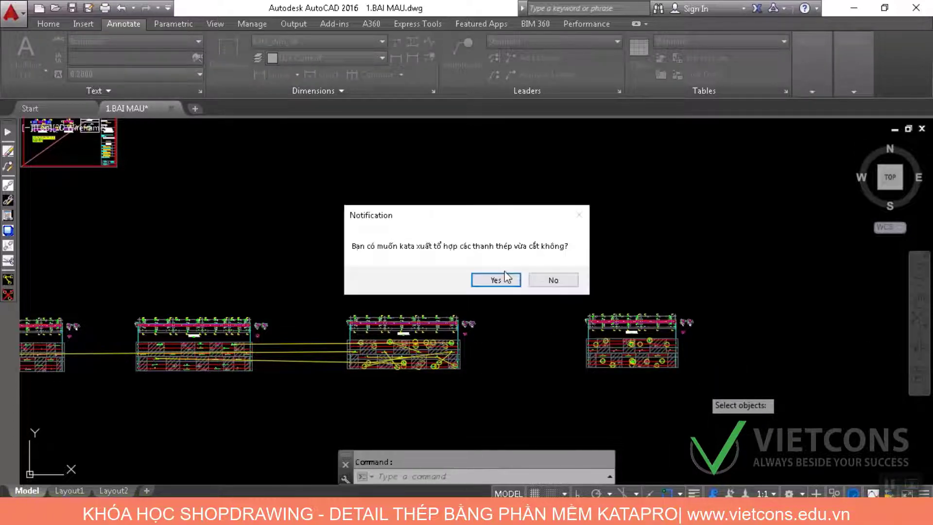
left_click(509, 288)
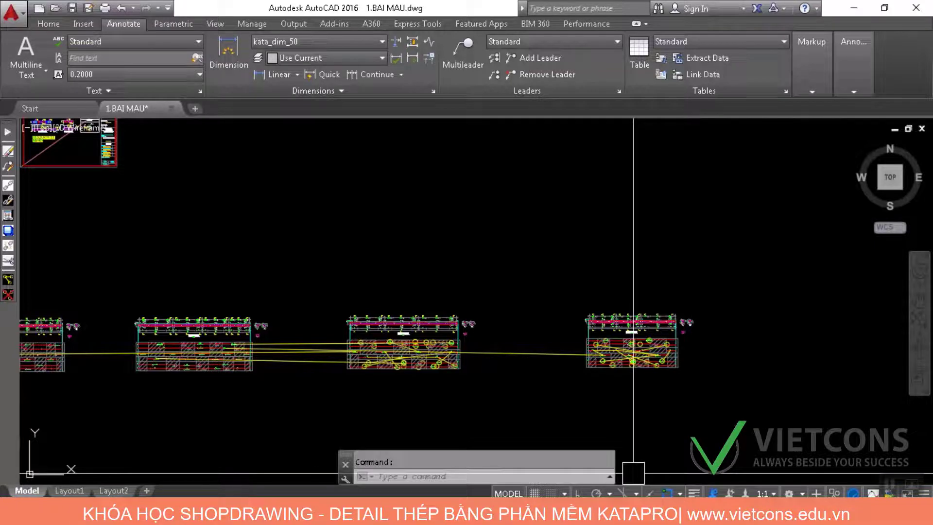
Switch to the Kata workbook and look through the combined and waiting bar tables on the To_hop_thep sheet
left_click(423, 513)
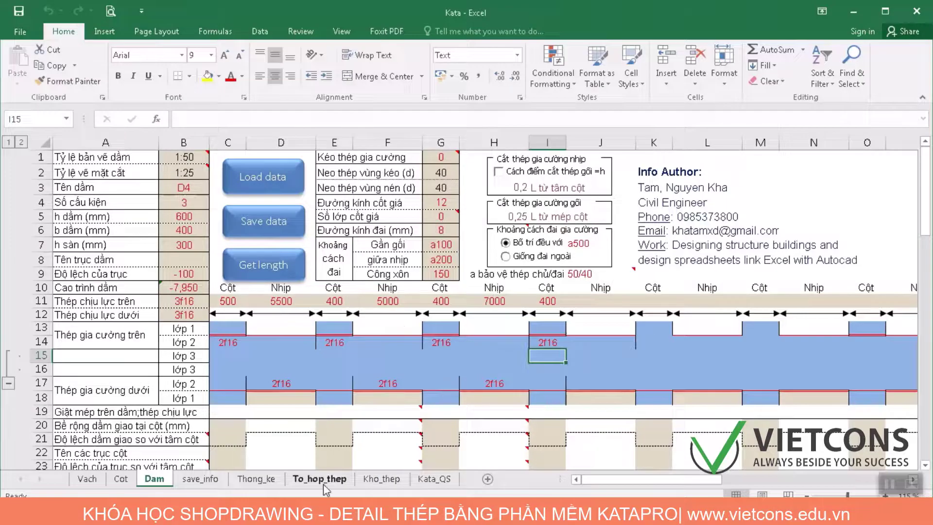
left_click(323, 484)
scroll(438, 316, "down", 3)
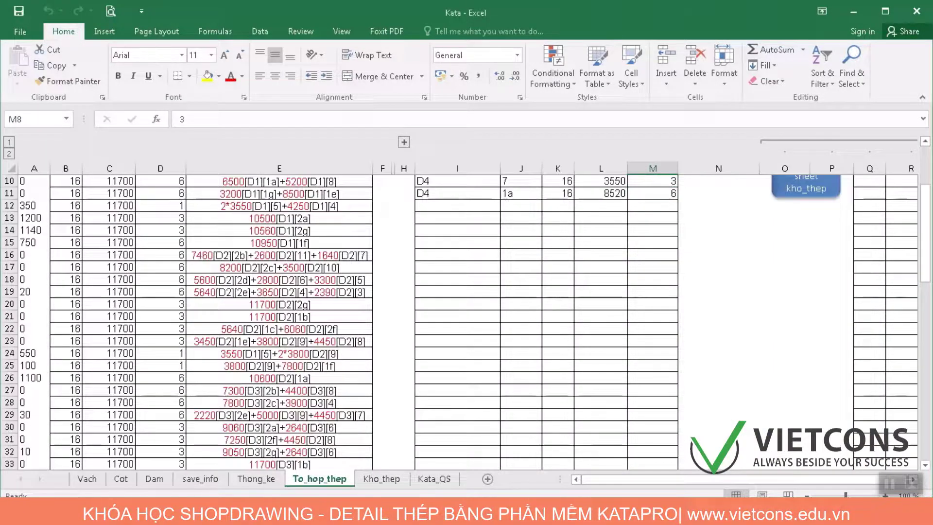
scroll(221, 317, "up", 3)
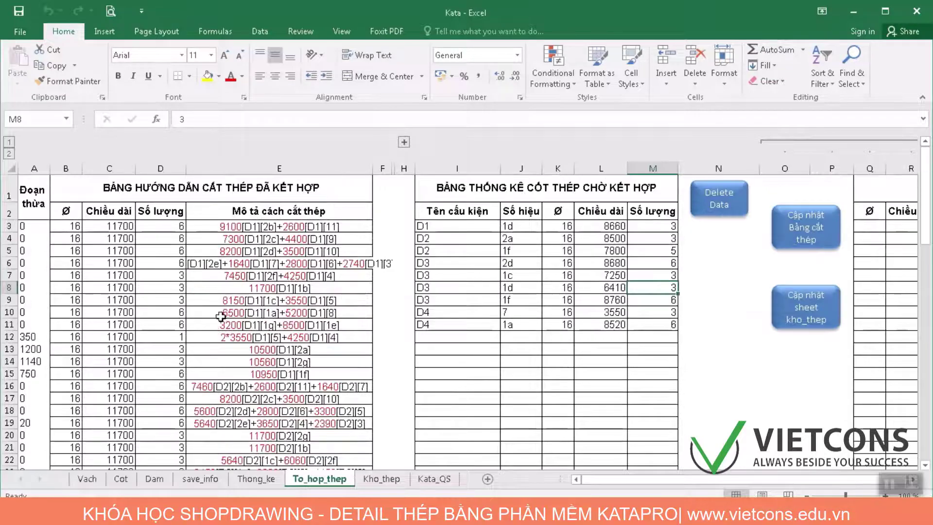
Go down the cutting descriptions and the stock lengths of the combined bars, selecting each column's entries
left_click_drag(268, 216, 303, 482)
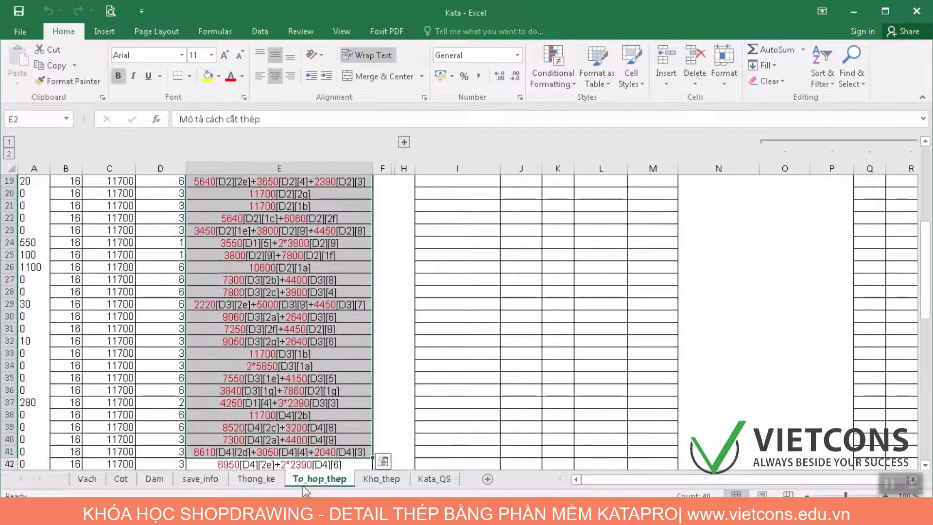
scroll(116, 314, "up", 6)
left_click_drag(105, 226, 126, 465)
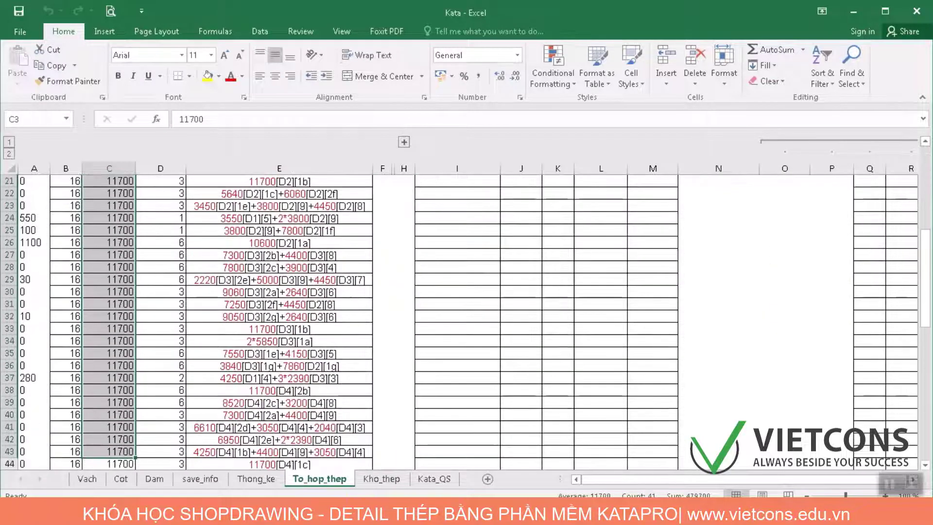
scroll(39, 319, "up", 7)
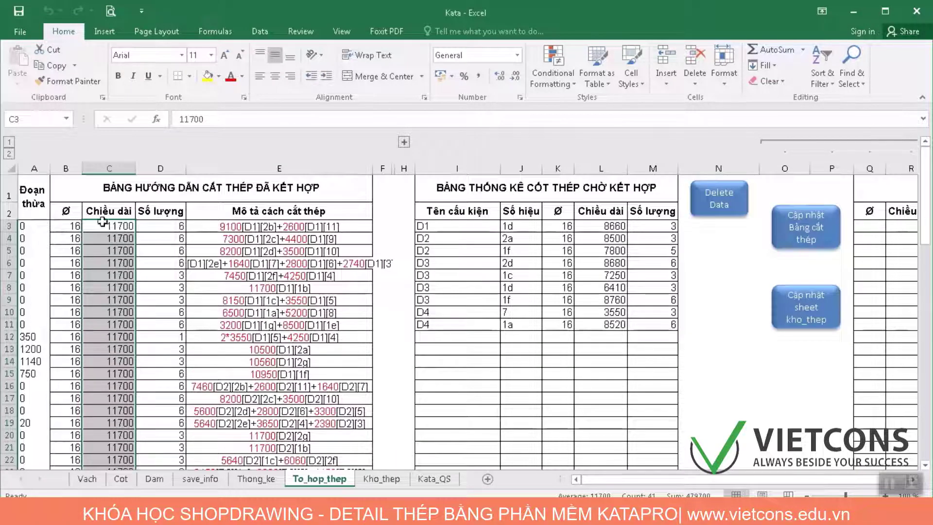
Check the first combination's leftover length in row 3 against its stock length and cutting description
left_click(115, 225)
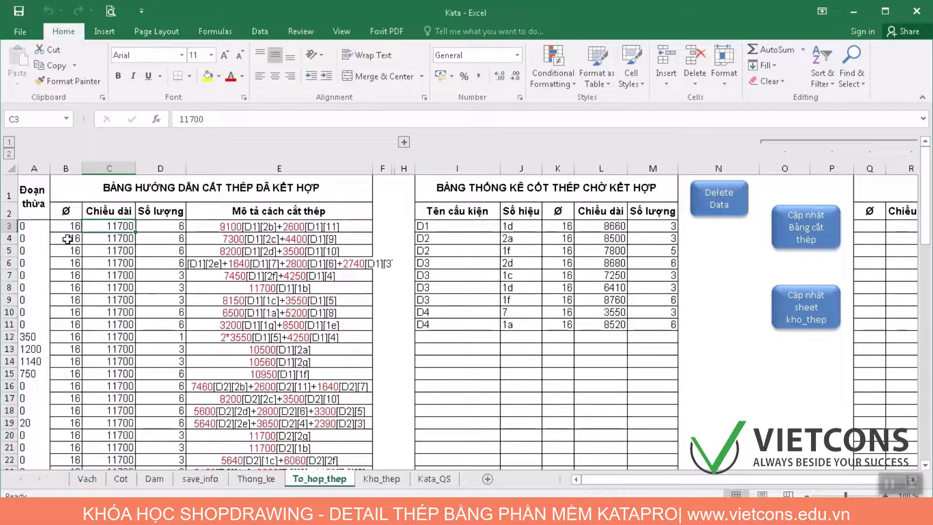
left_click(34, 227)
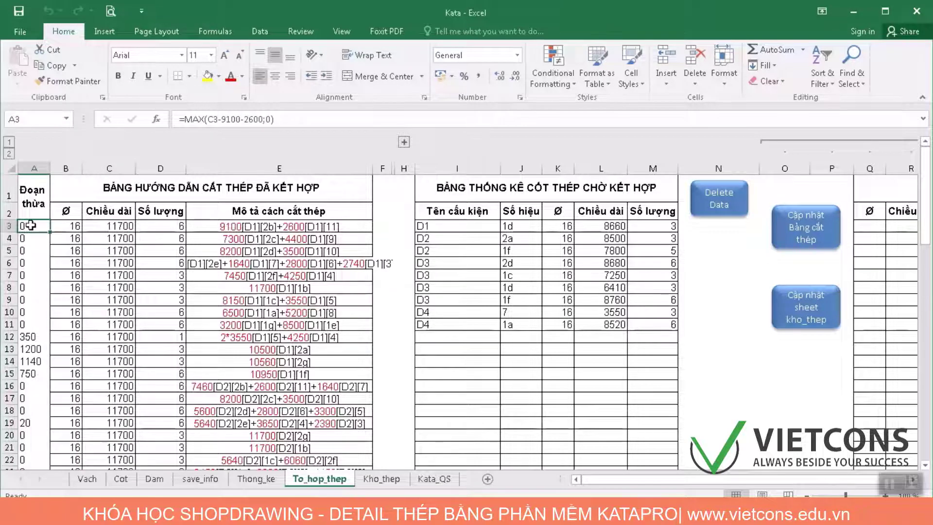
left_click(99, 226)
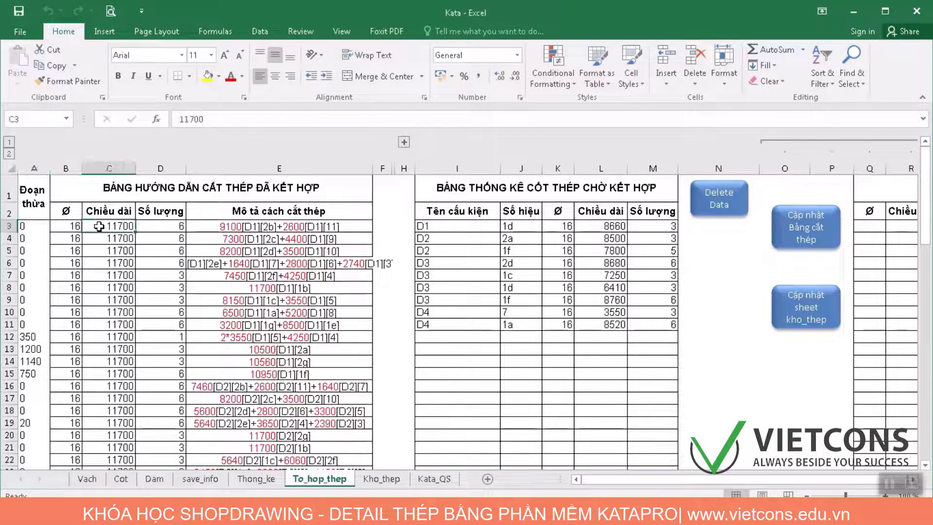
left_click(225, 227)
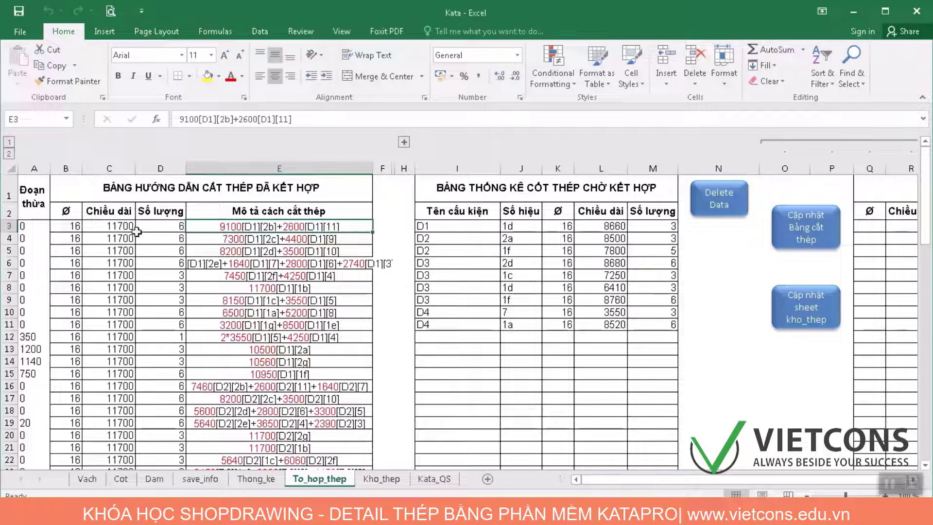
Check the leftover length in row 12 against its stock length and cutting description, and inspect its formula
left_click(30, 337)
left_click(121, 338)
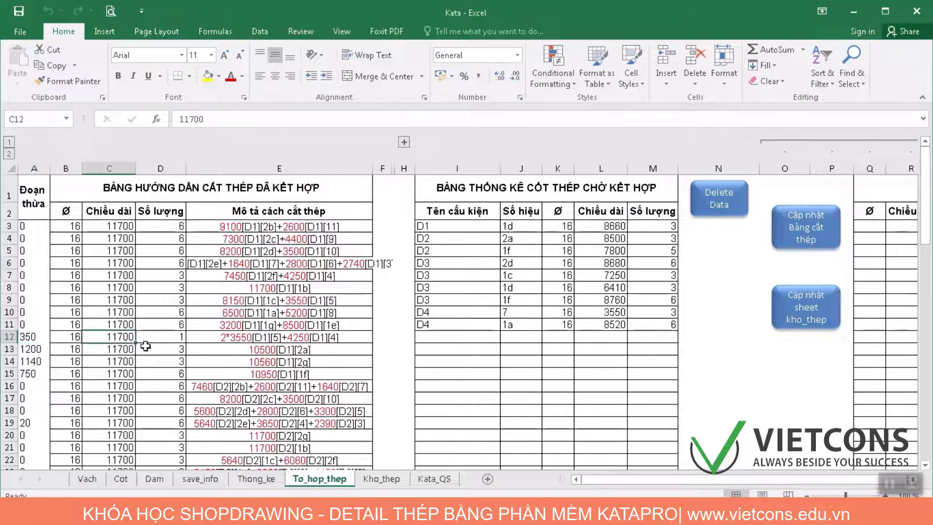
left_click(232, 339)
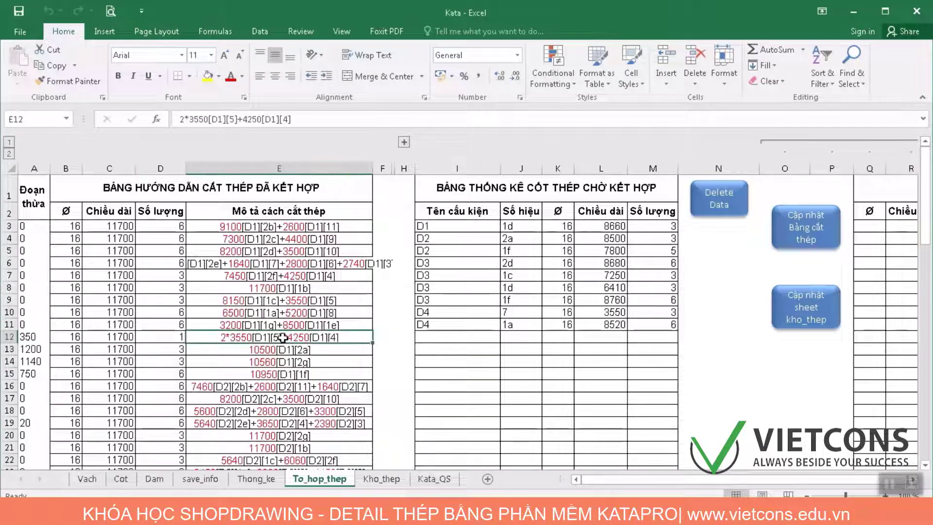
left_click(24, 336)
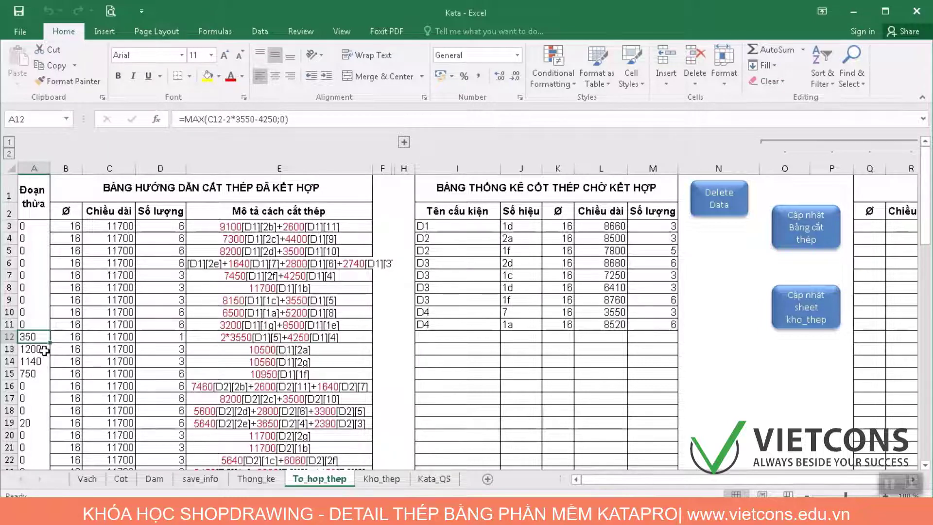
Check row 13's leftover length against its stock length and cutting description, then go down the leftover column from row 12
left_click(124, 352)
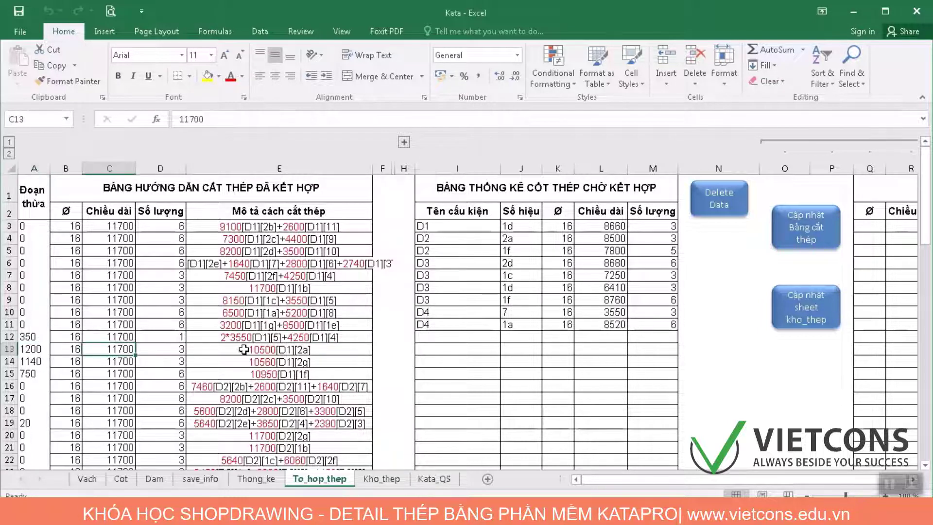
left_click(243, 350)
left_click(29, 349)
left_click_drag(35, 337, 35, 375)
scroll(32, 390, "down", 4)
scroll(32, 389, "down", 5)
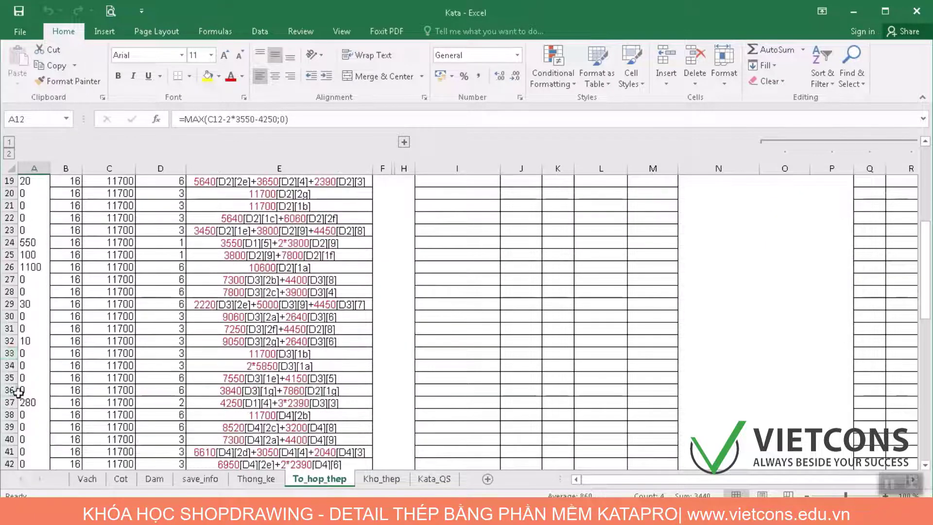
Inspect the leftover formulas of the combinations in rows 12, 24, 25 and 37
scroll(32, 390, "up", 7)
left_click(35, 242)
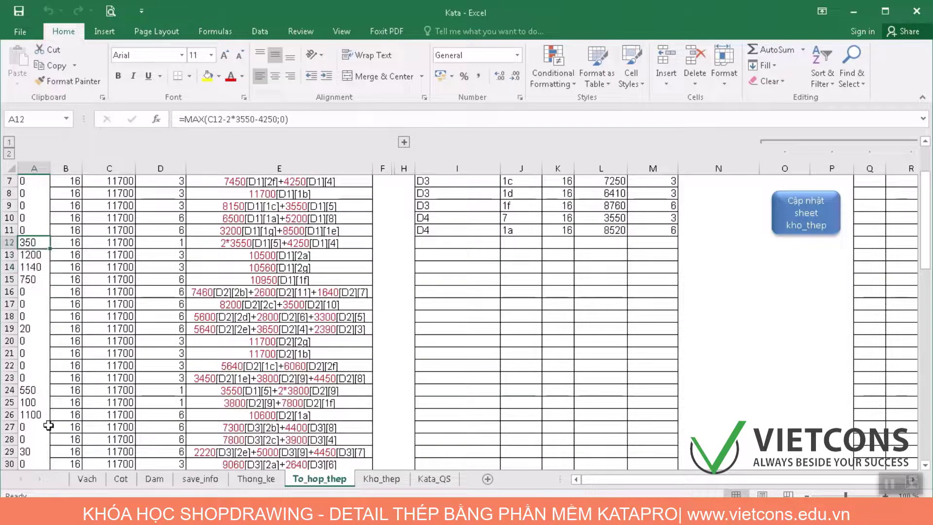
left_click(42, 392)
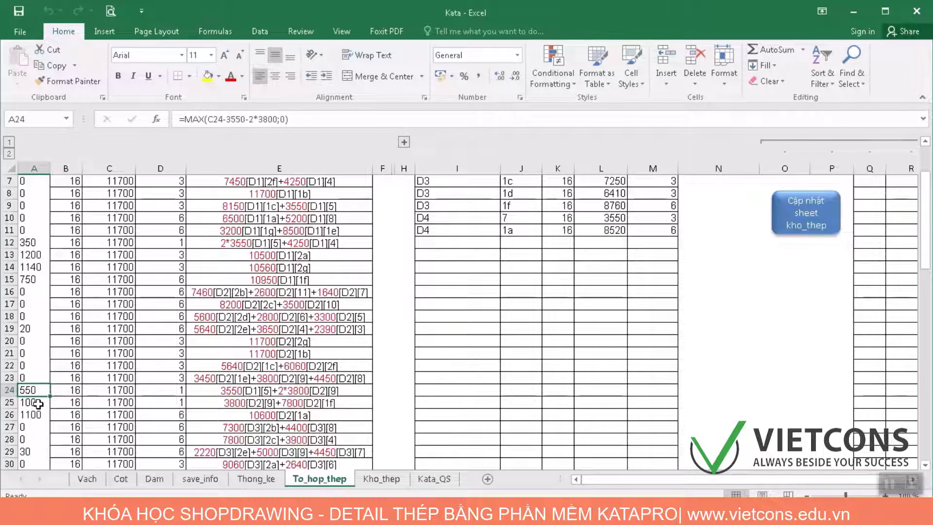
left_click(38, 403)
scroll(34, 366, "down", 5)
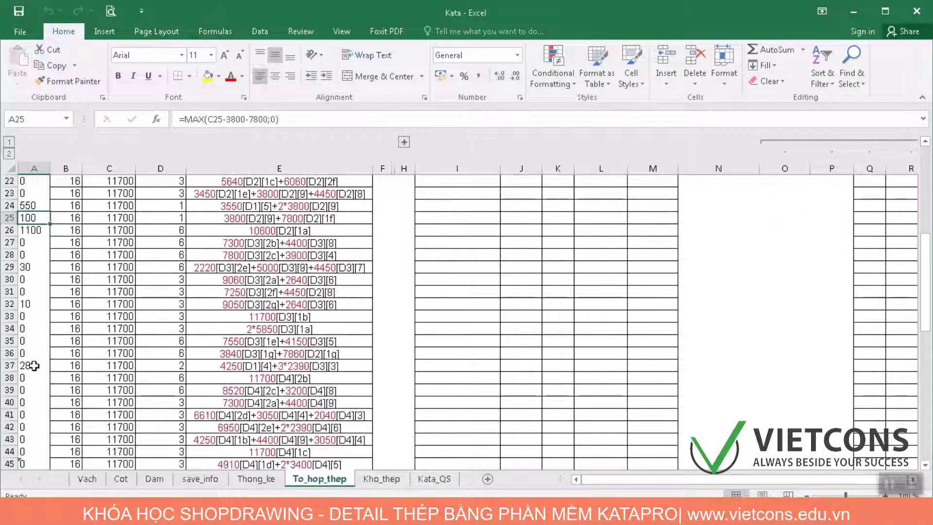
left_click(34, 365)
scroll(152, 369, "down", 4)
scroll(182, 364, "up", 7)
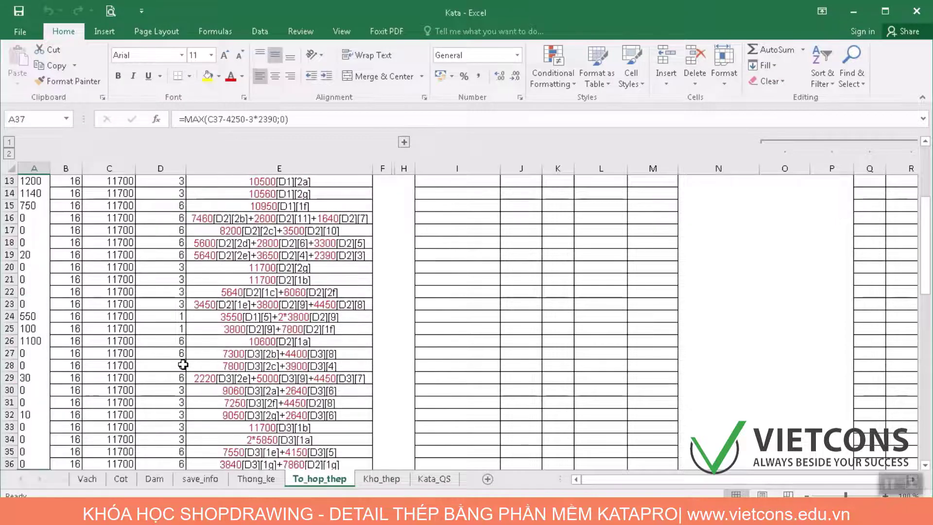
scroll(183, 365, "up", 4)
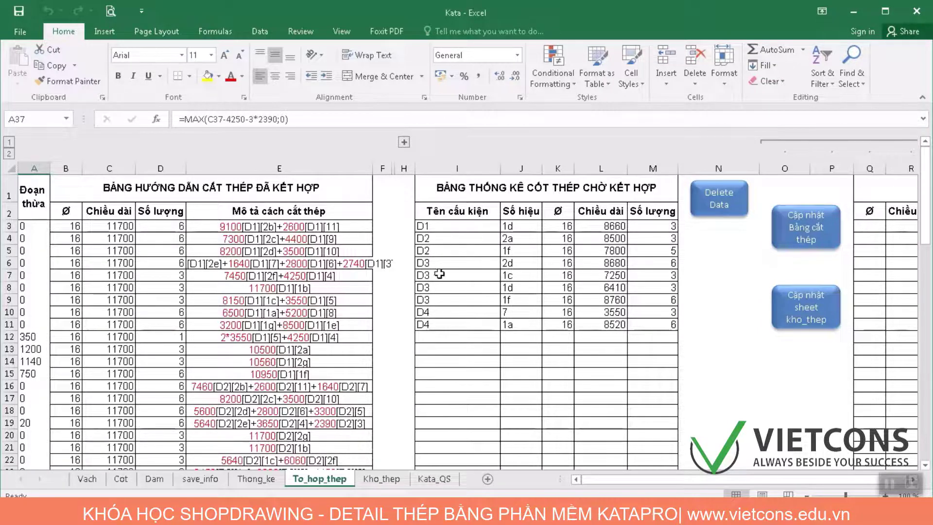
Go through the waiting bar table's member names, lengths, quantities and diameters, selecting each column's entries
left_click_drag(444, 227, 457, 337)
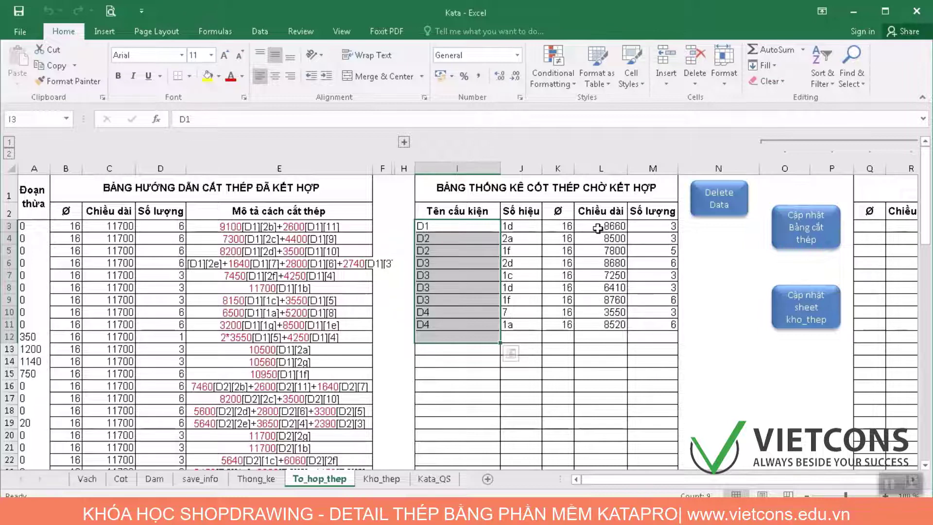
left_click_drag(600, 227, 579, 326)
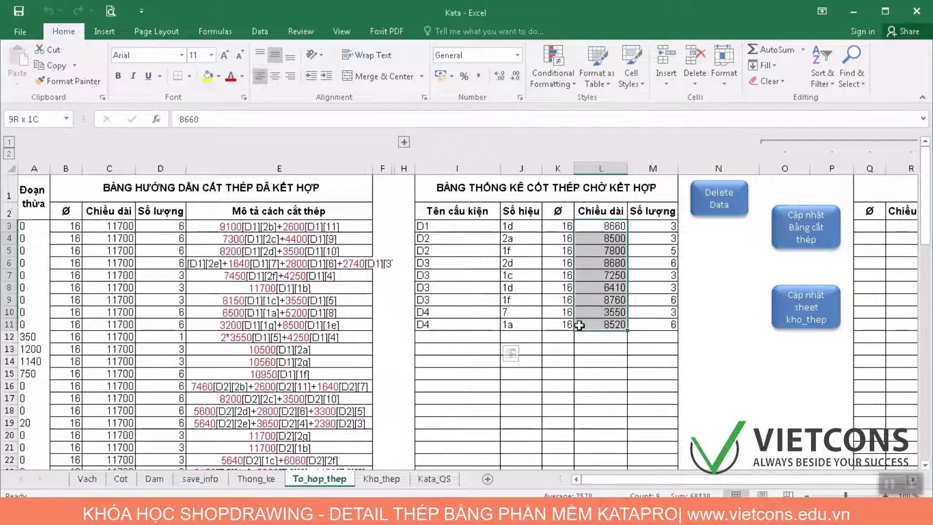
left_click_drag(656, 230, 647, 338)
left_click_drag(600, 228, 658, 323)
left_click_drag(568, 228, 557, 323)
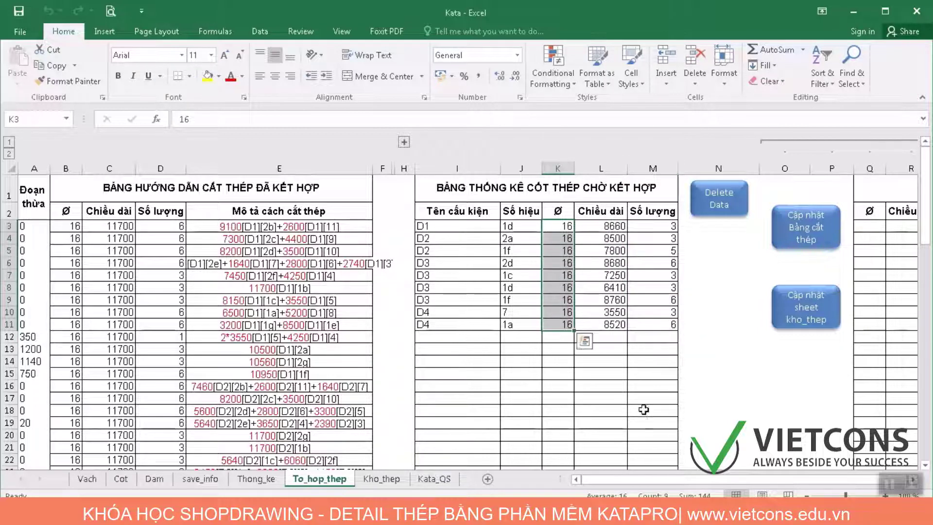
left_click_drag(668, 480, 627, 482)
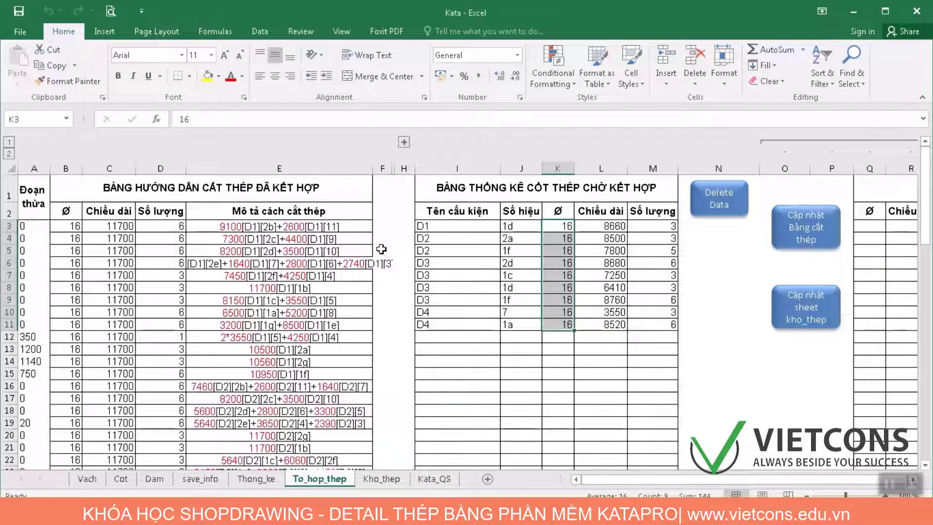
Update the summary cutting table with "Cập nhật Bảng cắt thép" and select the whole finished bar table
left_click_drag(711, 481, 729, 482)
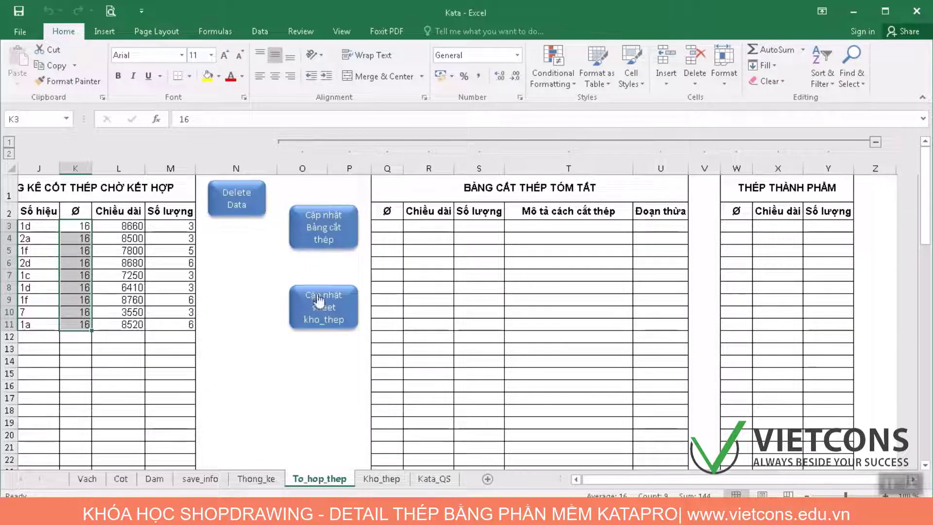
left_click(341, 241)
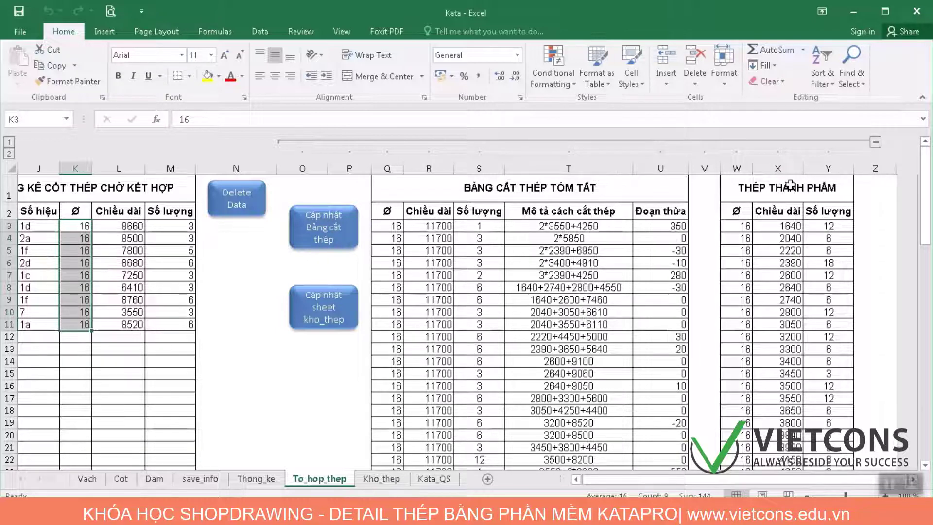
left_click_drag(791, 184, 718, 483)
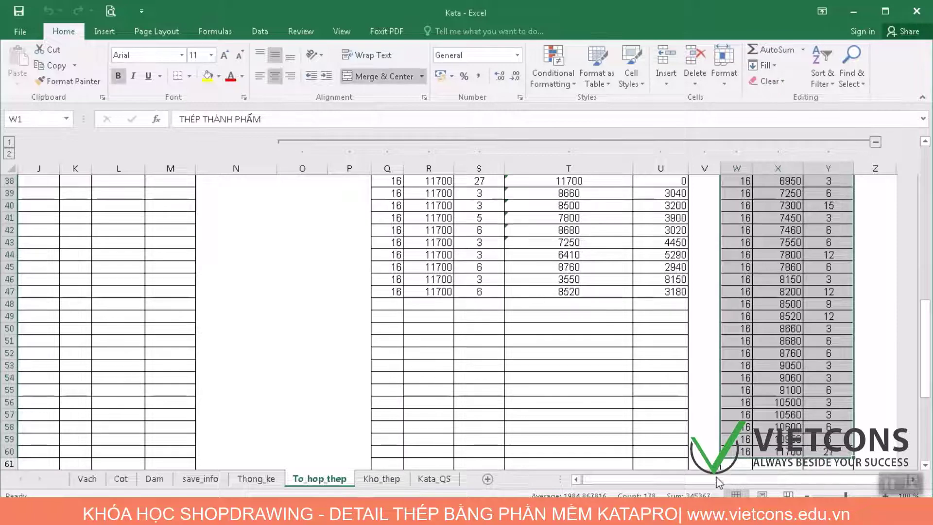
Compare the summary cutting table's leftovers in column U with the leftovers of the combined bars in column A
left_click(718, 480)
scroll(185, 273, "up", 8)
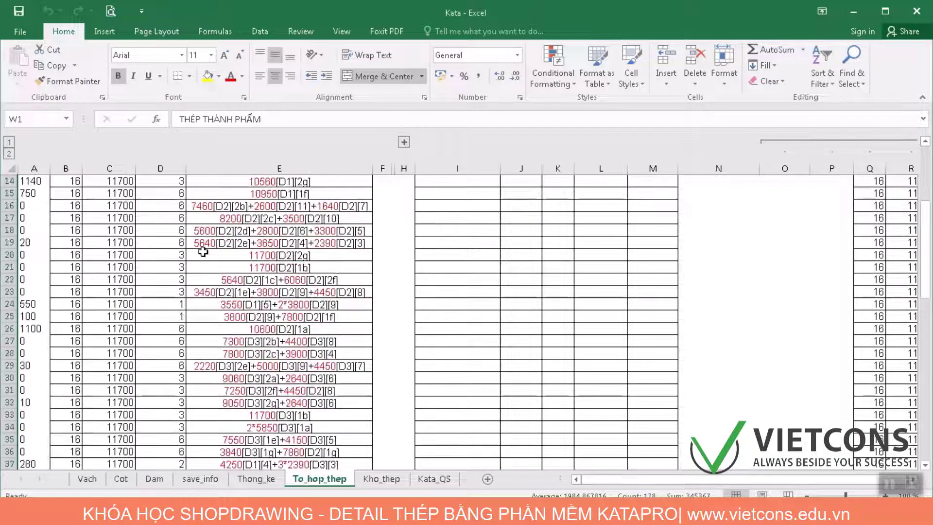
left_click(604, 479)
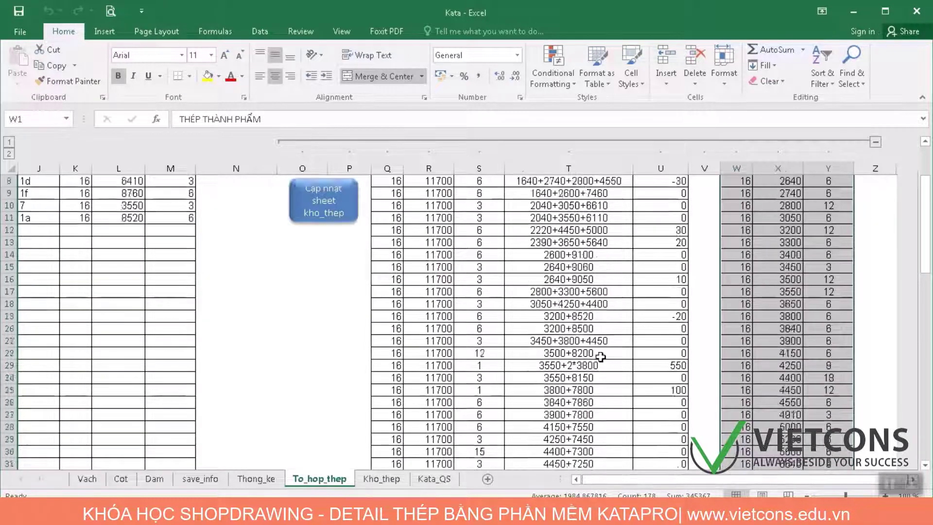
scroll(600, 357, "up", 3)
left_click_drag(660, 225, 668, 453)
left_click(625, 479)
scroll(73, 365, "down", 4)
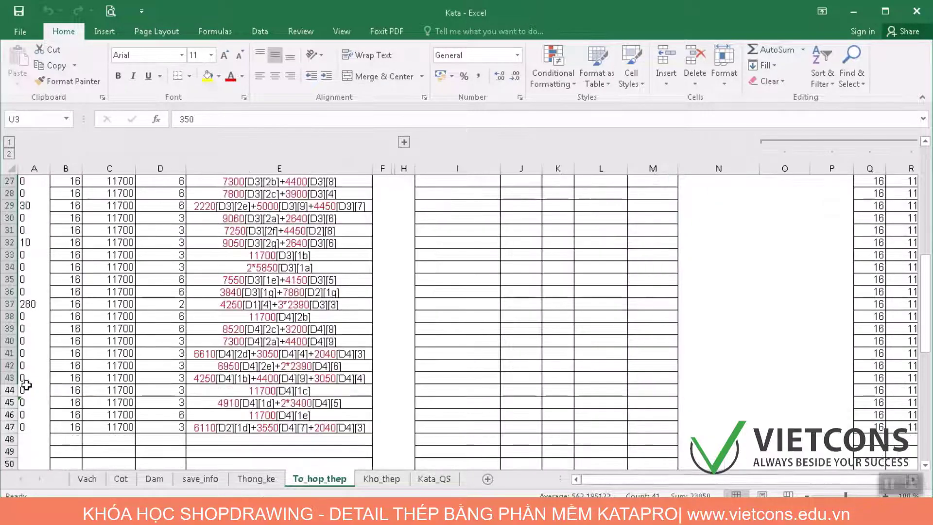
scroll(53, 316, "up", 12)
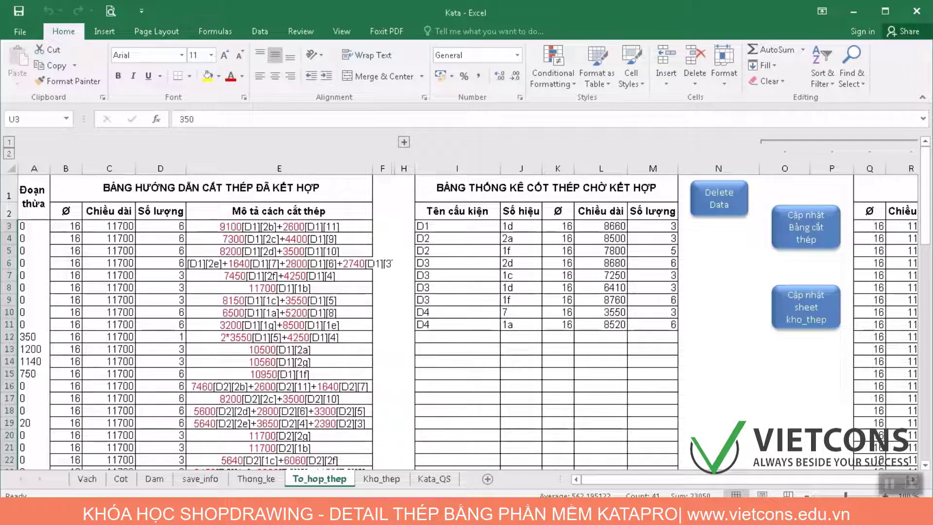
Go through the summary table's leftover column to its end, selecting the entries in rows 34 to 47
left_click_drag(760, 480, 792, 480)
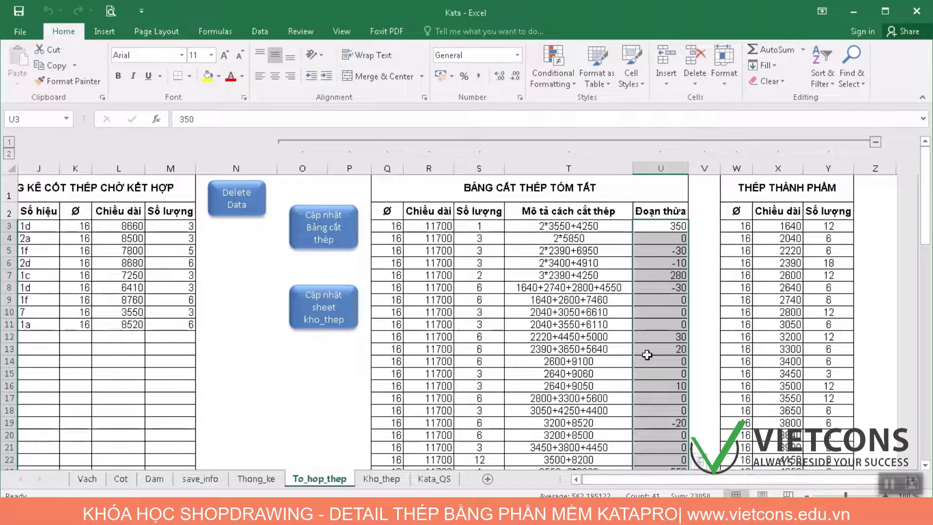
scroll(647, 356, "down", 3)
scroll(652, 342, "down", 7)
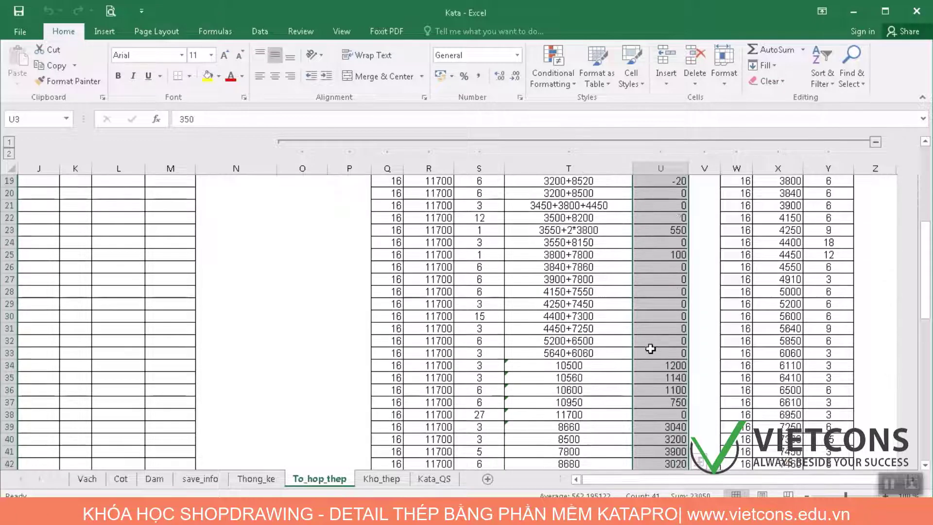
left_click_drag(658, 383, 652, 218)
scroll(694, 329, "up", 10)
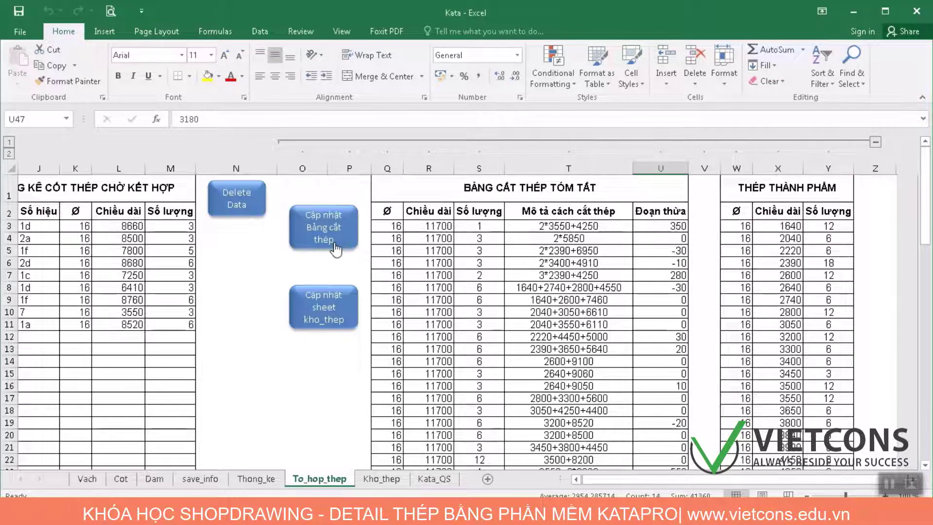
Update the steel stock with "Cập nhật sheet kho_thep" and select the Ø16 leftover lengths and quantities on Kho_thep
left_click(345, 322)
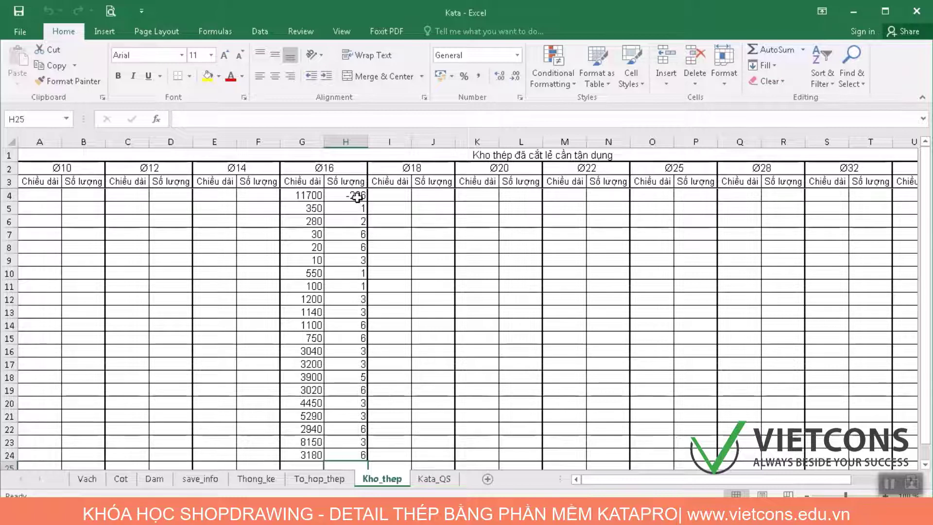
left_click_drag(311, 207, 349, 306)
scroll(348, 306, "up", 5)
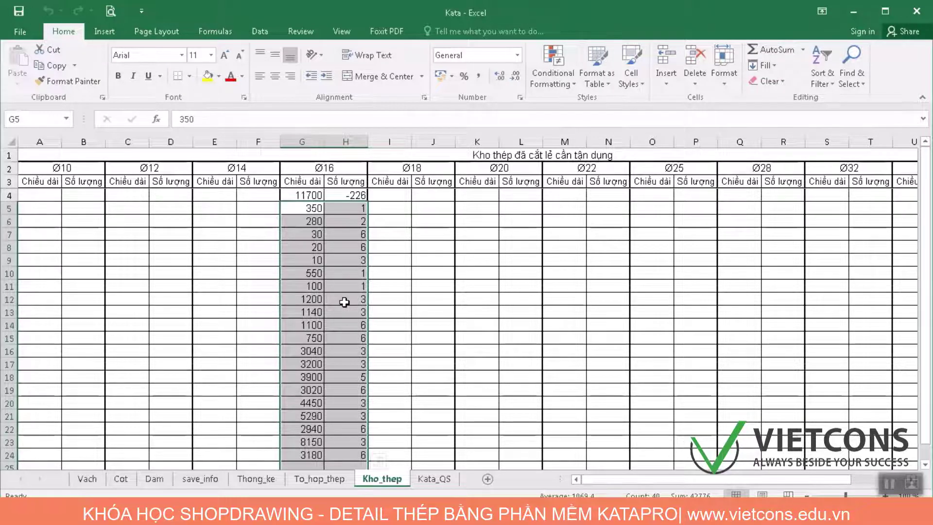
Compare the summary cutting table on To_hop_thep with the Ø16 stock list on Kho_thep
left_click(322, 481)
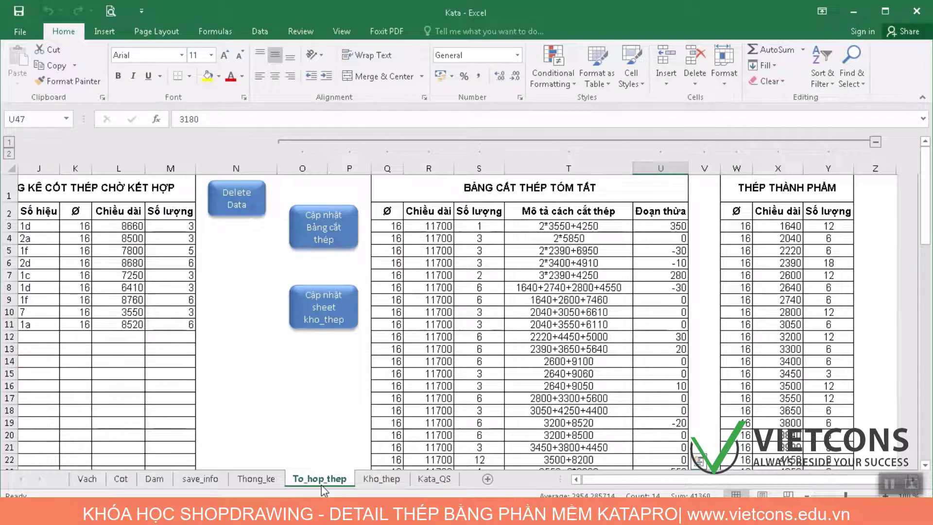
left_click(372, 484)
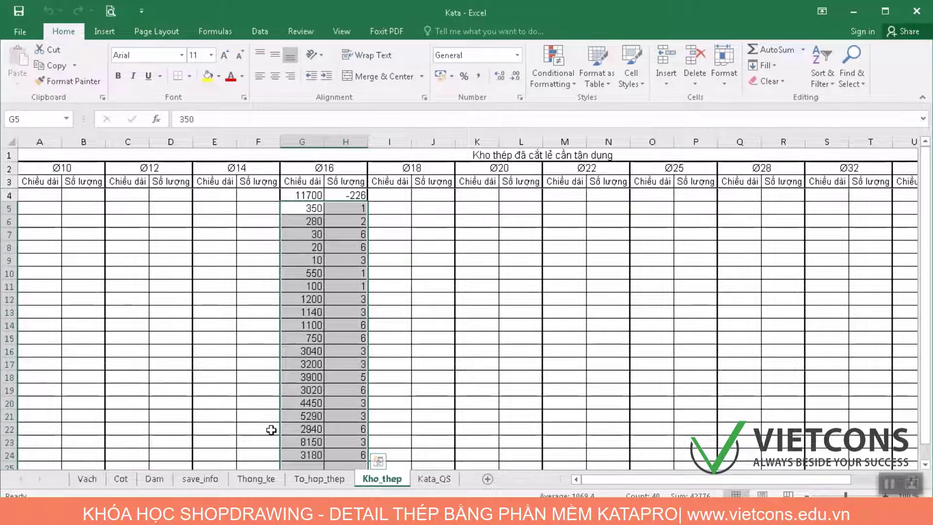
left_click(319, 480)
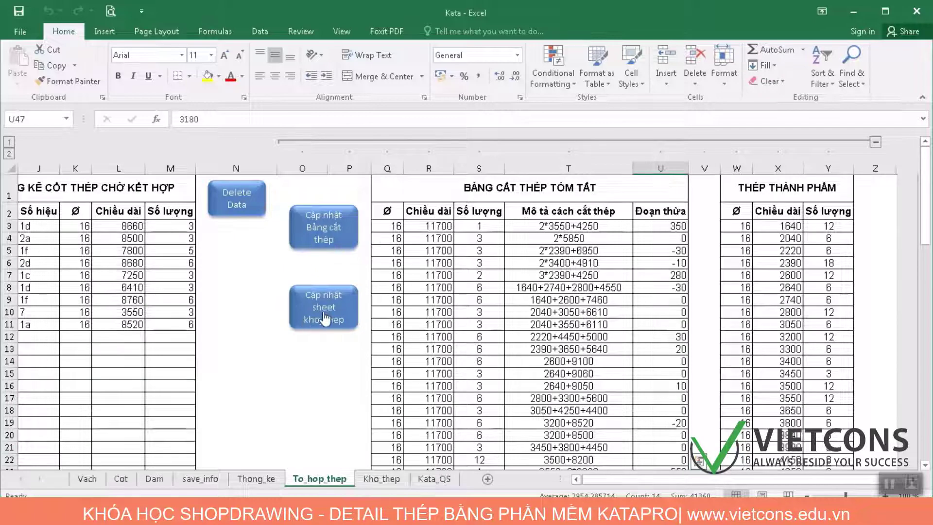
left_click(372, 484)
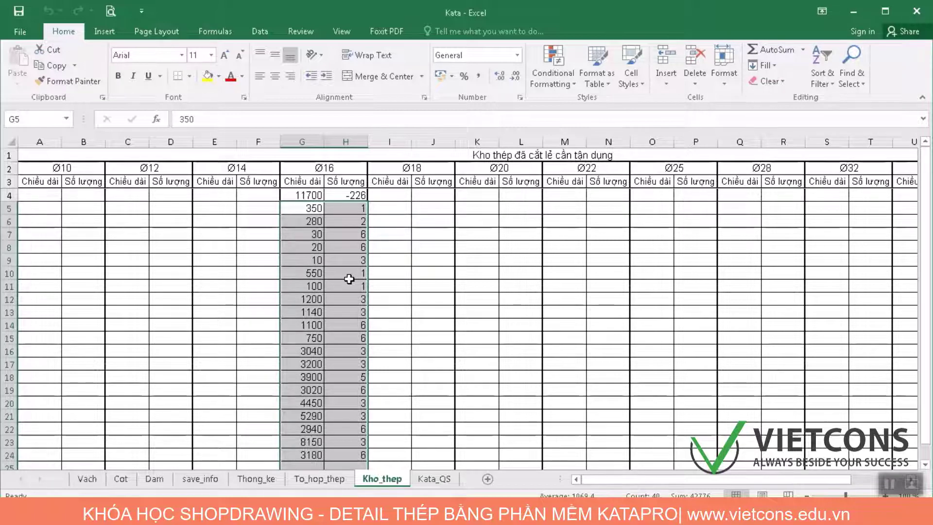
Open the Dam sheet and rename the beam as D5
mouse_move(467, 515)
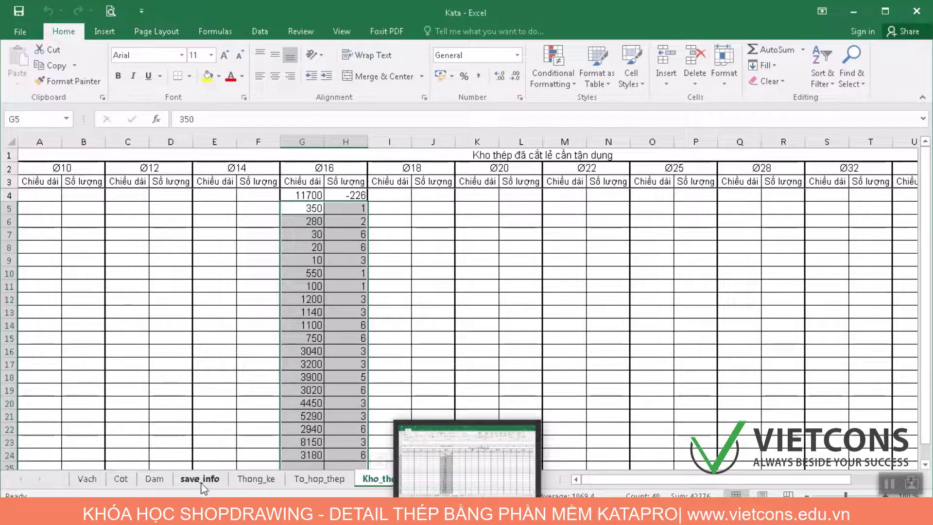
left_click(170, 480)
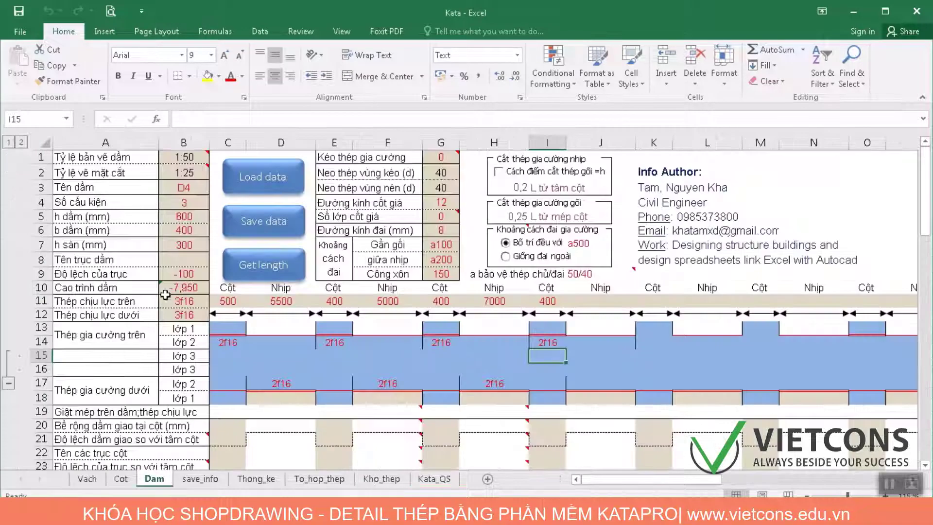
left_click(191, 188)
double_click(201, 186)
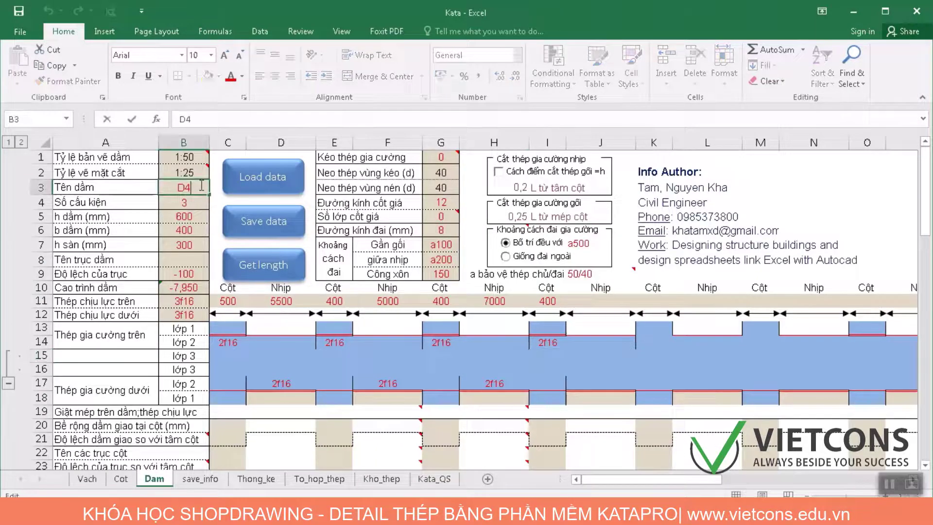
key("Return")
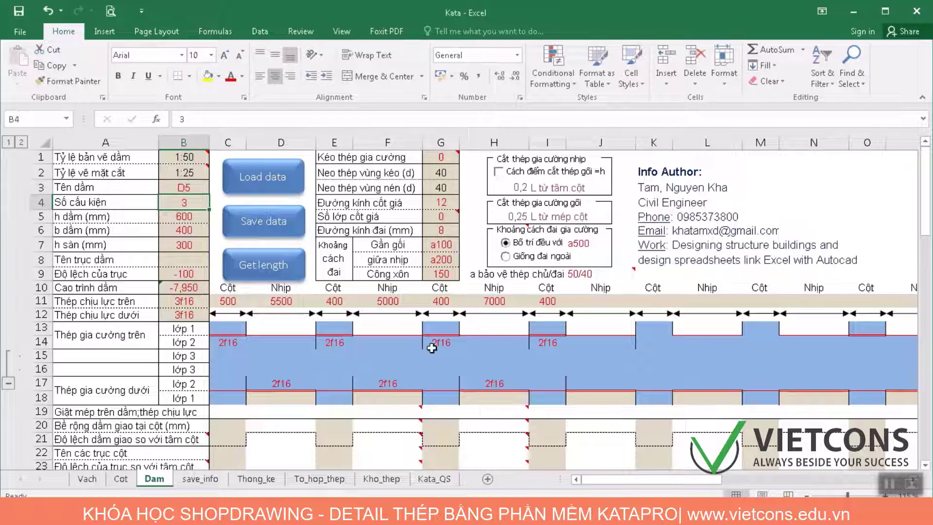
Add two more spans to the beam, 5000 in J11 and 6000 in L11
left_click(603, 303)
type("5000")
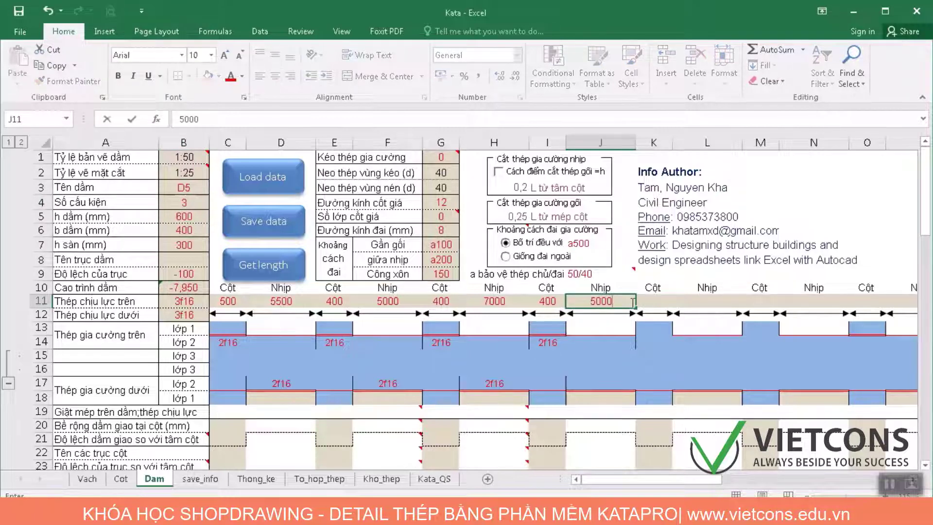
left_click(706, 303)
type("5000")
left_click_drag(719, 303, 655, 306)
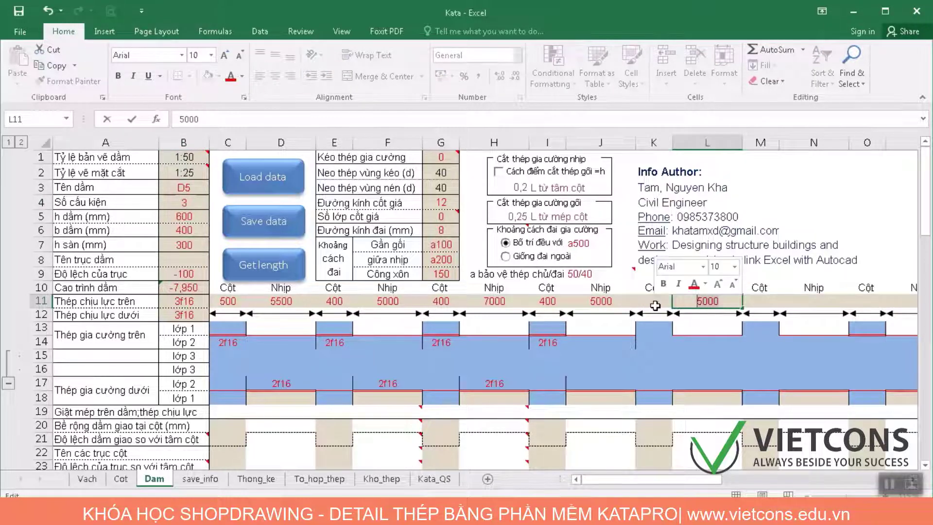
type("6000")
Copy the 400 column width from I11 to the new columns in K11 and M11
left_click(554, 302)
key("ctrl+c")
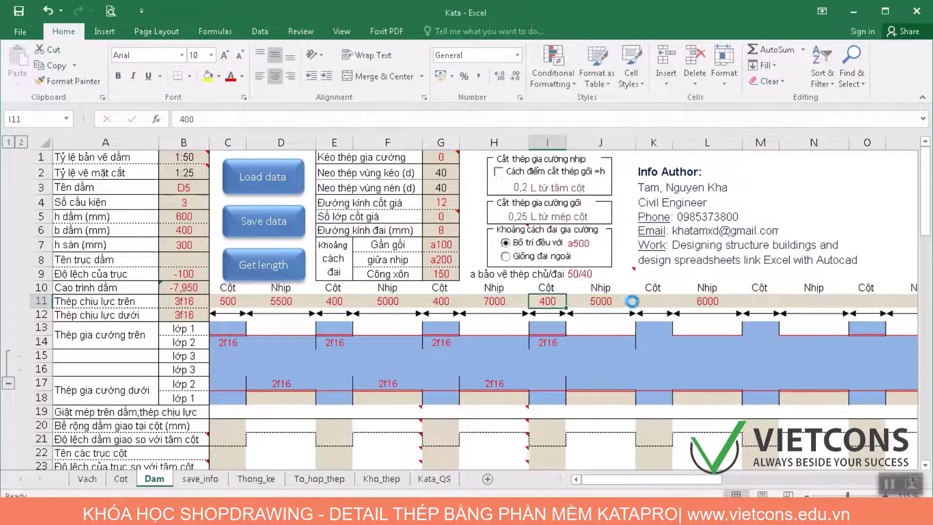
left_click(632, 303)
key("ctrl+v")
left_click(775, 301)
key("ctrl+v")
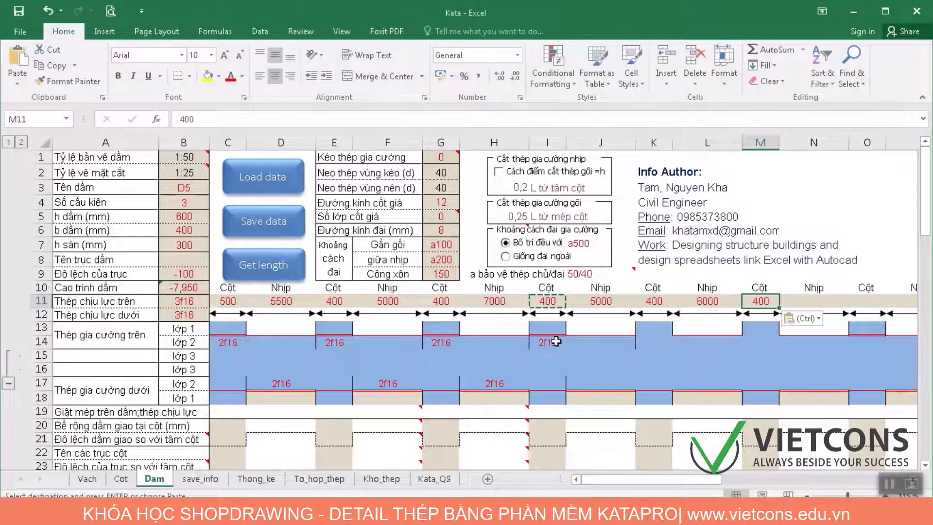
Copy the 2f16 top reinforcement from I14 to the new column supports in K14 and M14
left_click(557, 342)
key("ctrl+c")
left_click(652, 340)
key("ctrl+c")
left_click(774, 346)
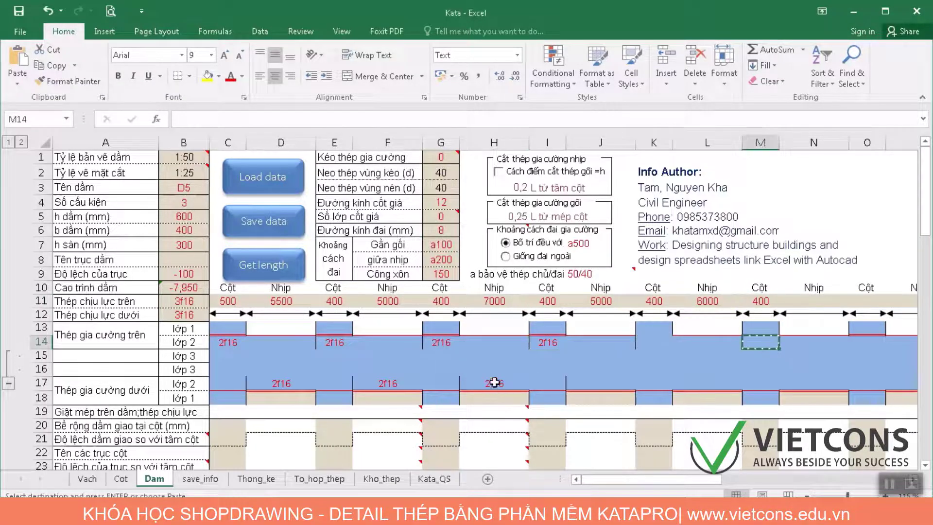
left_click(544, 342)
left_click(647, 344)
key("ctrl+v")
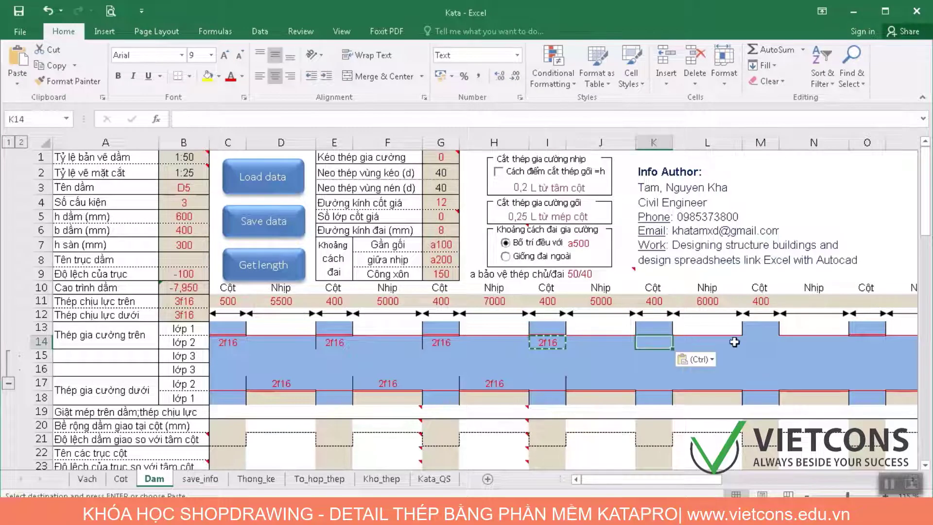
left_click(761, 342)
key("ctrl+v")
Copy the 2f16 bottom reinforcement from H17 to the new spans in J17 and L17
left_click(495, 384)
key("ctrl+c")
left_click(599, 383)
key("ctrl+c")
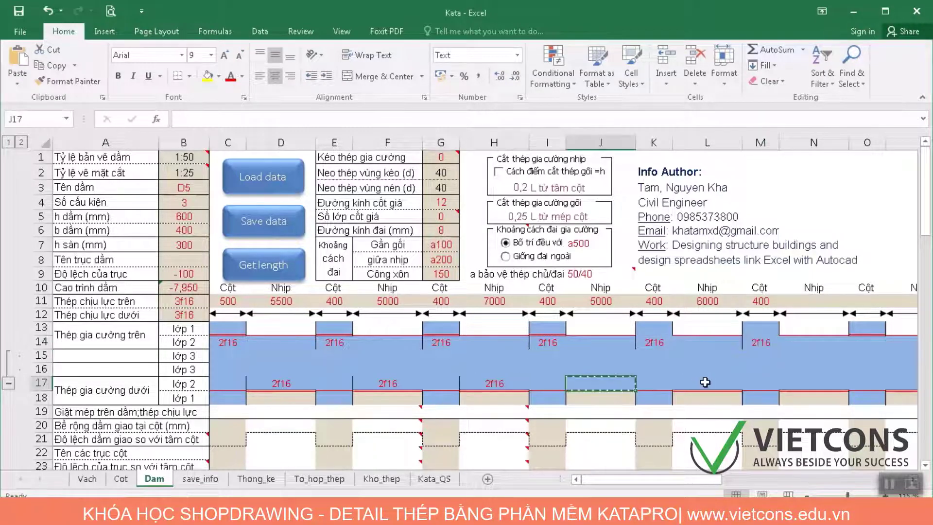
left_click(706, 383)
left_click(502, 386)
key("ctrl+c")
left_click(600, 385)
key("ctrl+v")
left_click(702, 384)
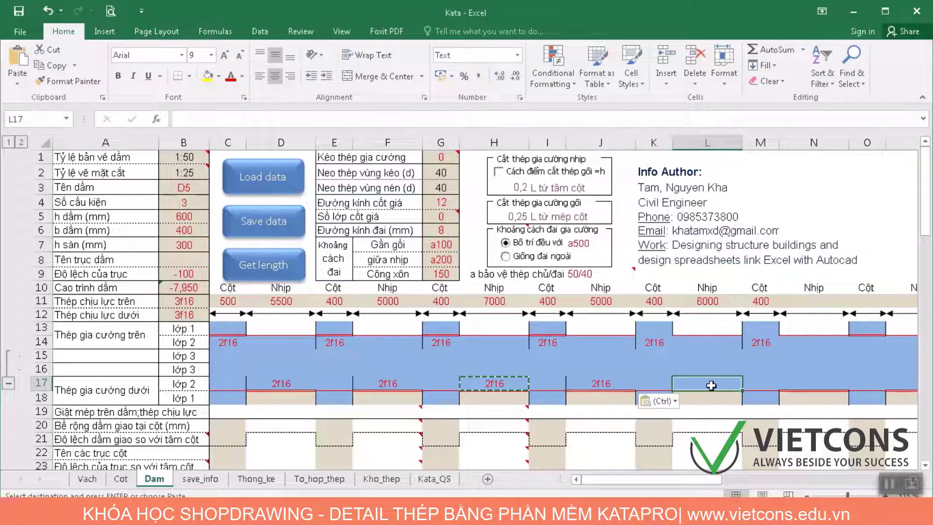
key("ctrl+v")
Set the first span in D11 to 8000 and the second span in F11 to 7000
left_click(273, 302)
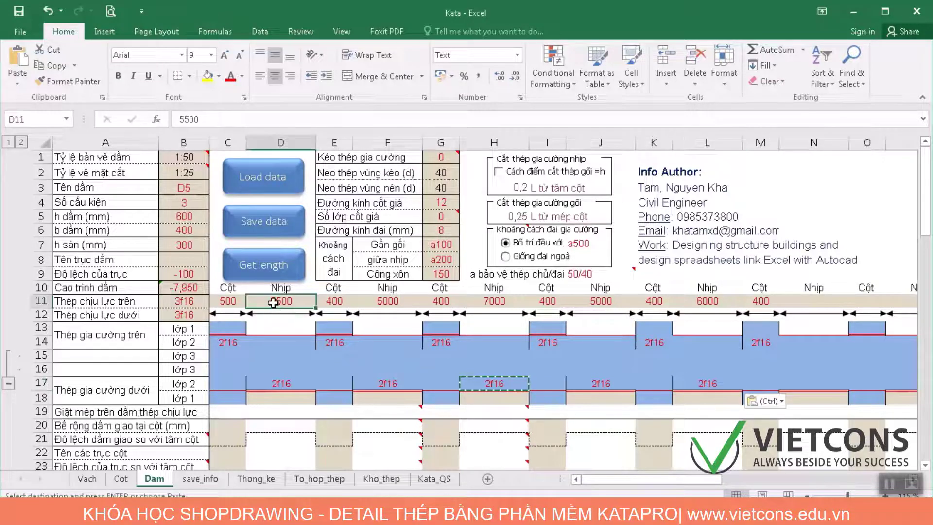
type("8000")
left_click(375, 303)
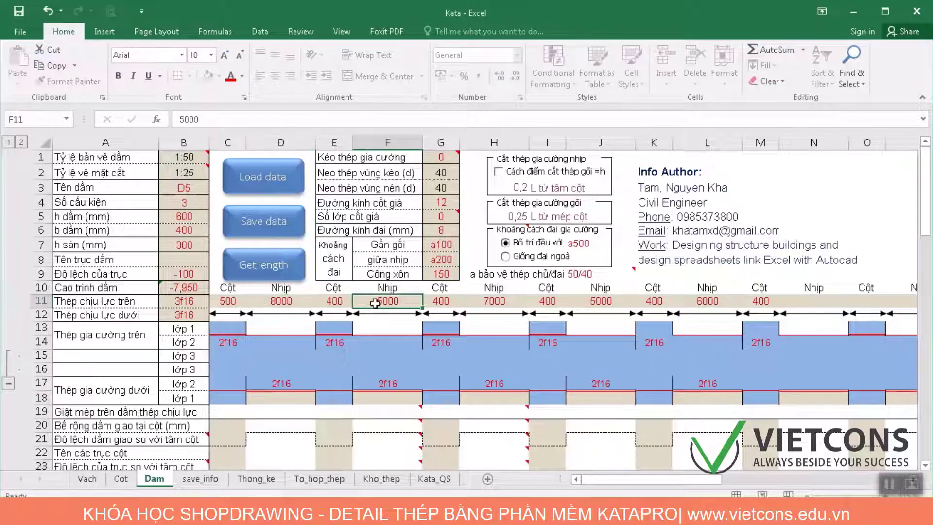
type("7000")
left_click(474, 369)
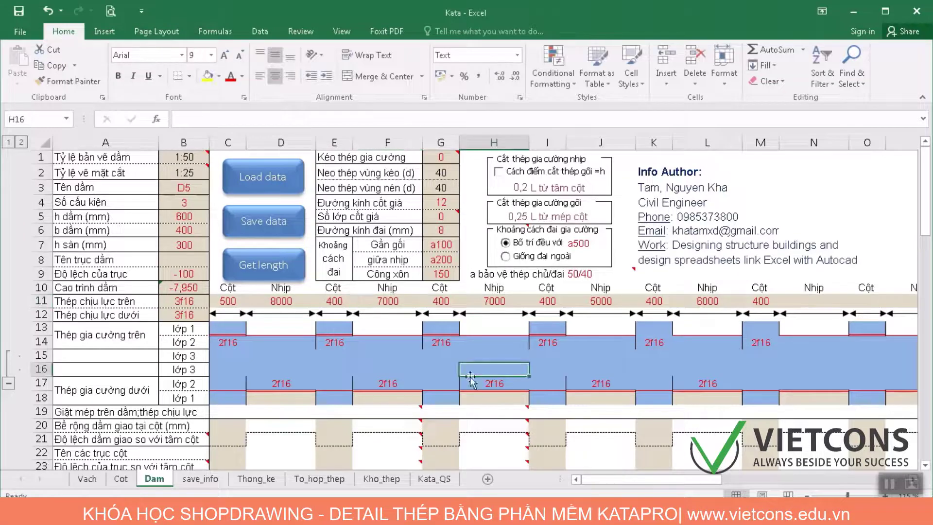
Switch to AutoCAD and draw beam D5 with the VDS command, placed to the right of the four existing beams
key("alt+Tab")
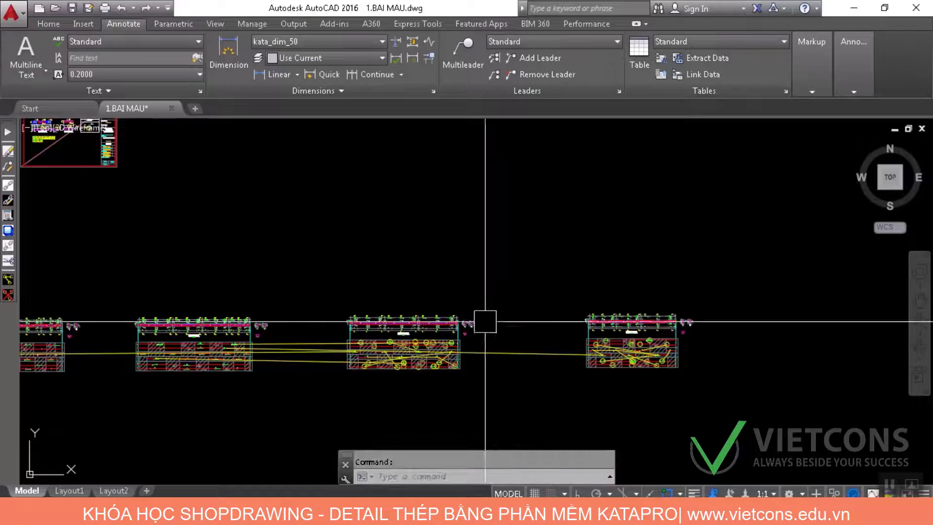
scroll(485, 321, "down", 2)
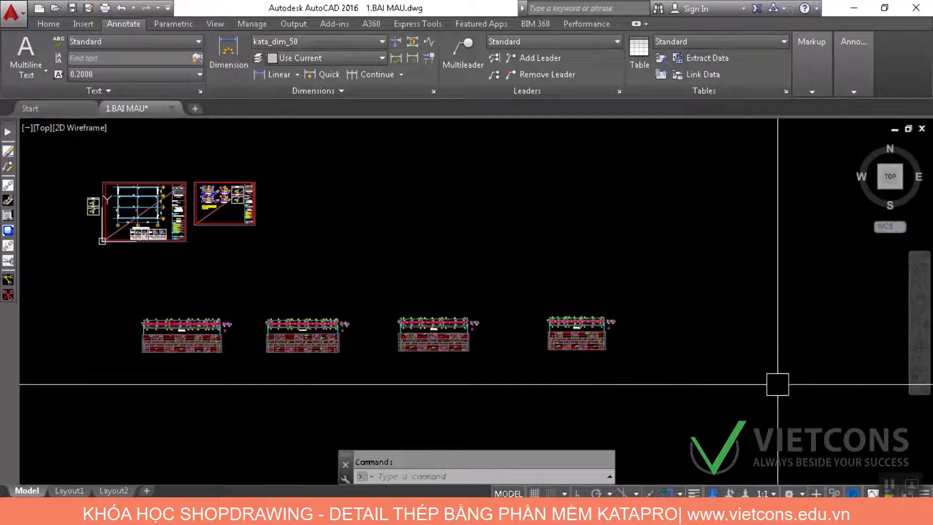
key("Return")
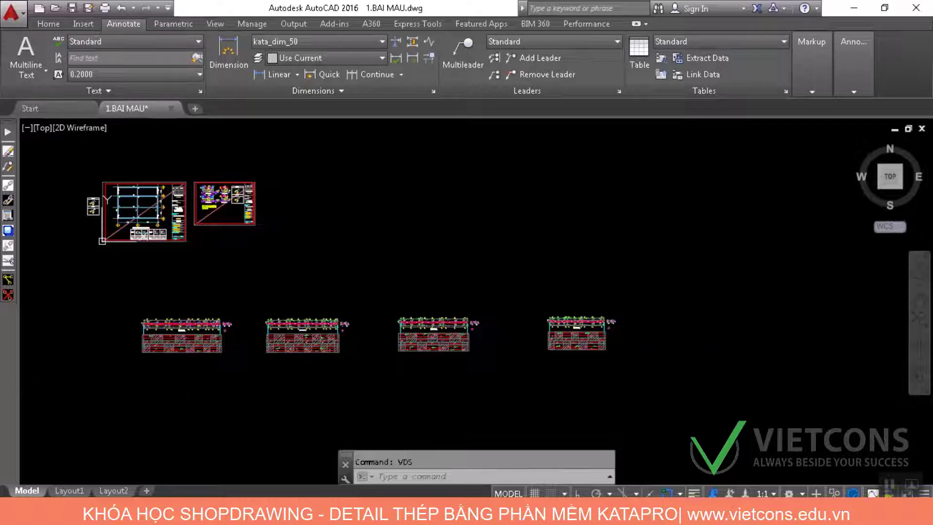
left_click(684, 326)
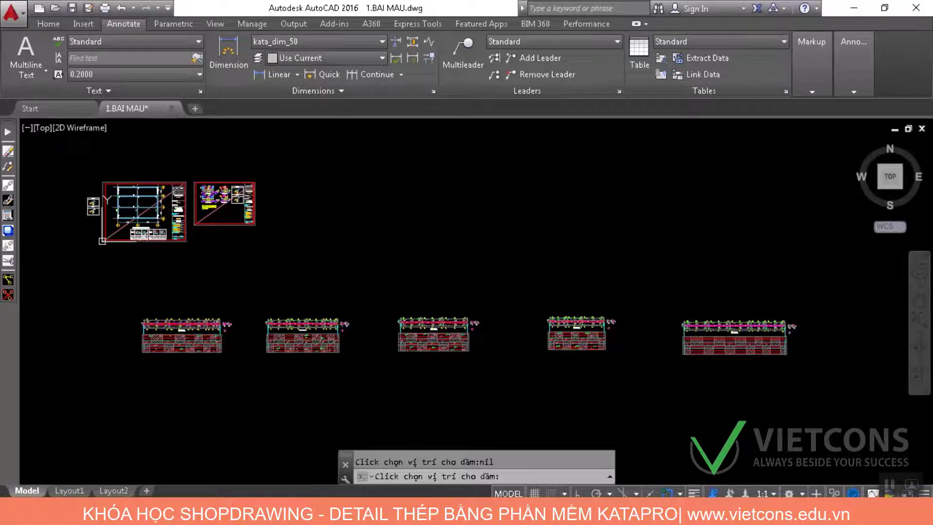
Cut the bars of beam D5 by selecting its whole bar layout, and export the combination of the cut bars
type("Cu")
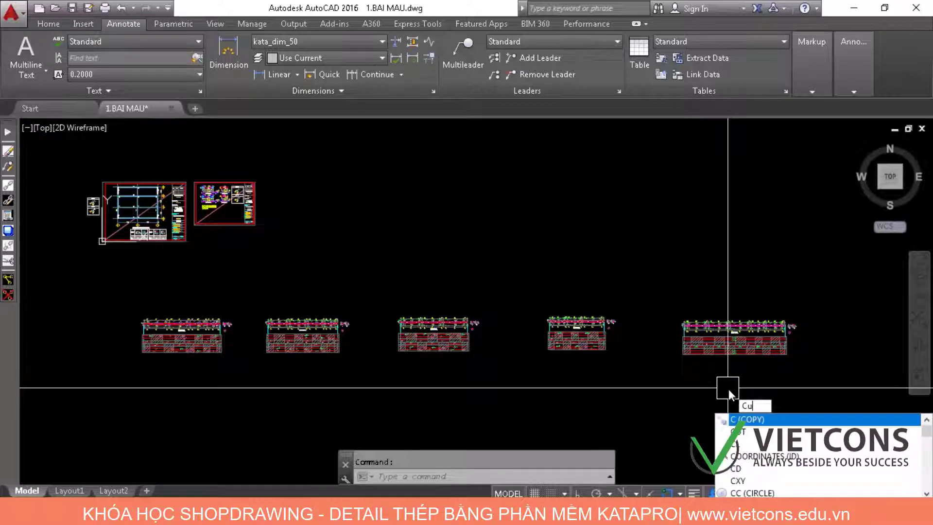
key("Return")
scroll(732, 344, "up", 4)
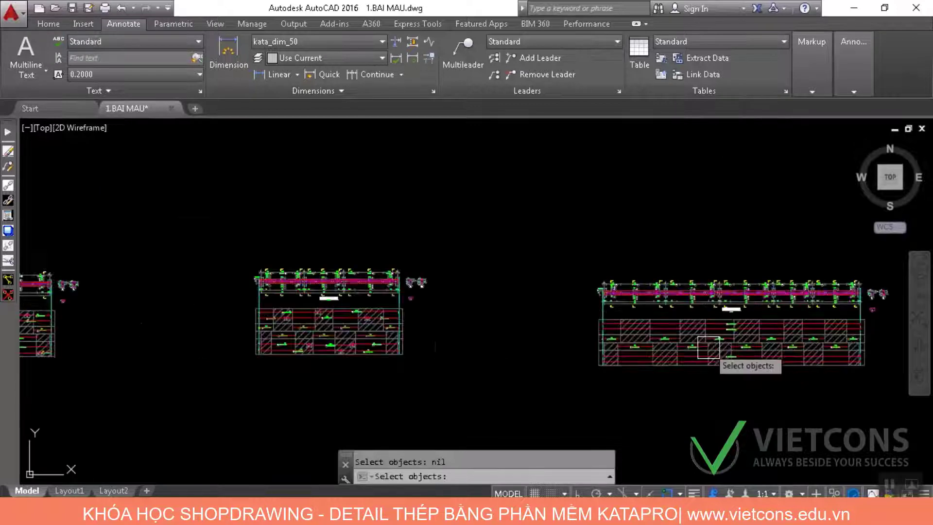
left_click(566, 309)
left_click(868, 391)
key("Return")
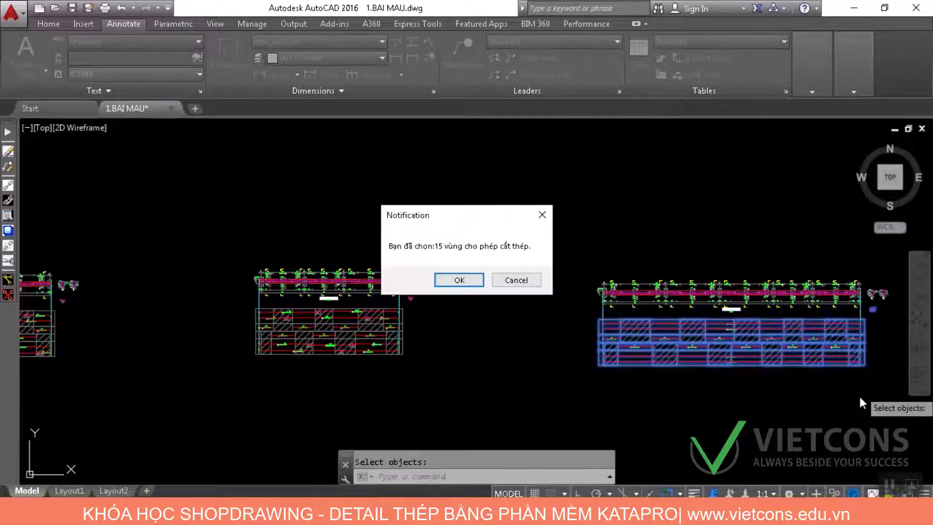
left_click(459, 277)
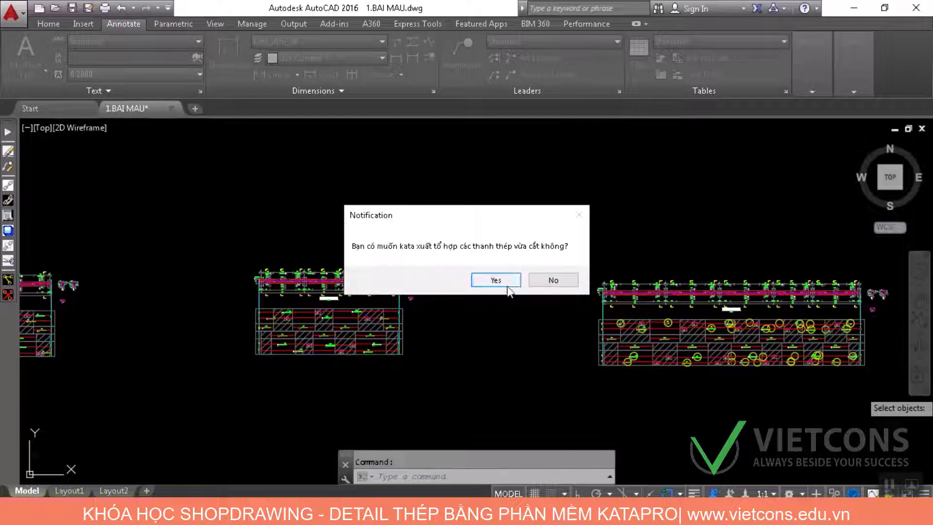
left_click(496, 280)
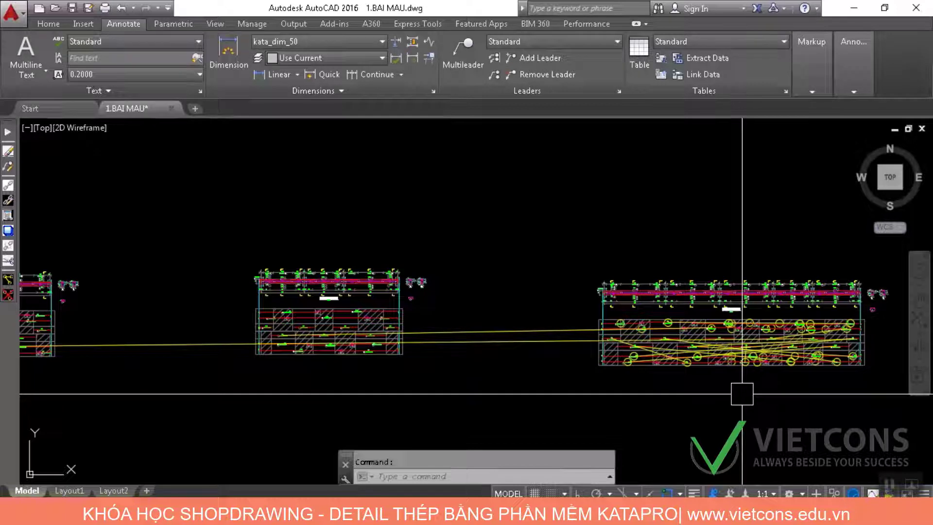
Highlight the two link lines between beam D5 and the earlier beams and inspect the bars joined at their ends
scroll(743, 394, "up", 5)
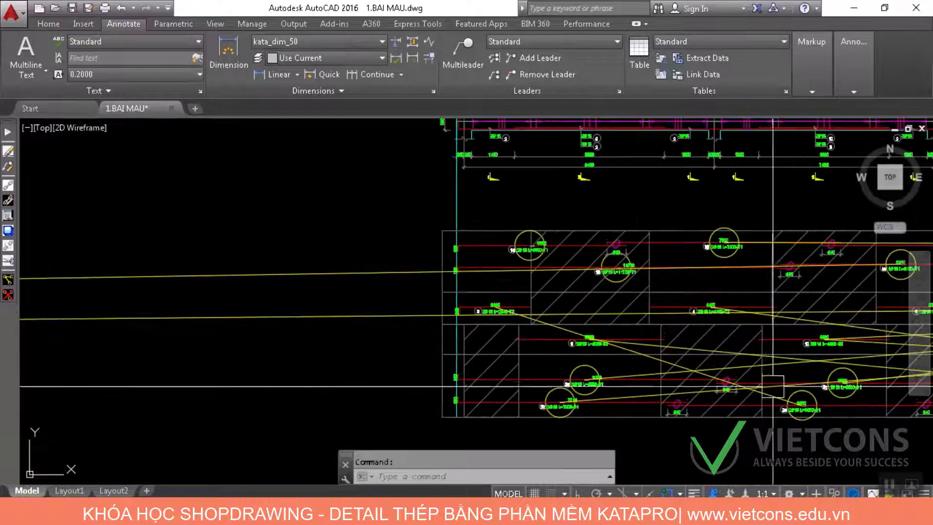
left_click(397, 337)
left_click(340, 247)
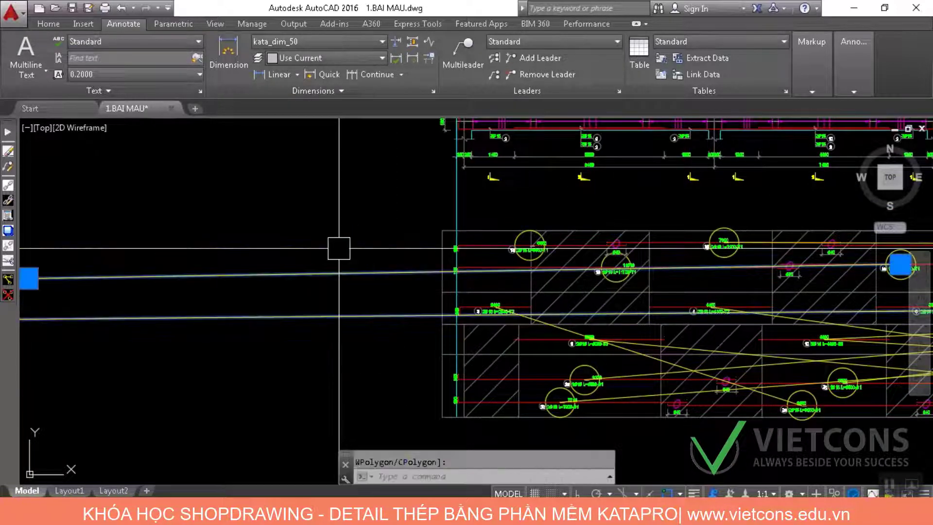
mouse_move(510, 279)
left_mouse_down()
mouse_move(453, 304)
mouse_move(268, 310)
left_mouse_up()
scroll(650, 308, "up", 5)
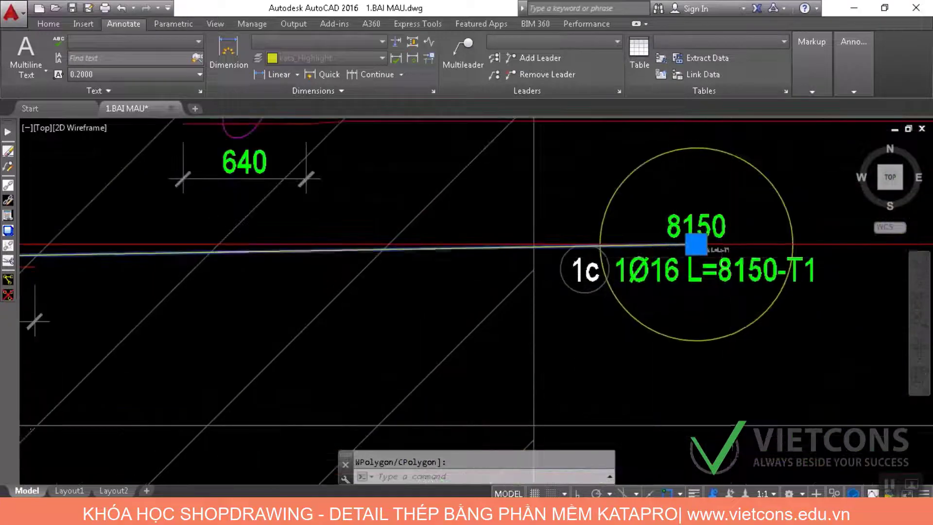
scroll(671, 294, "down", 8)
scroll(474, 275, "up", 8)
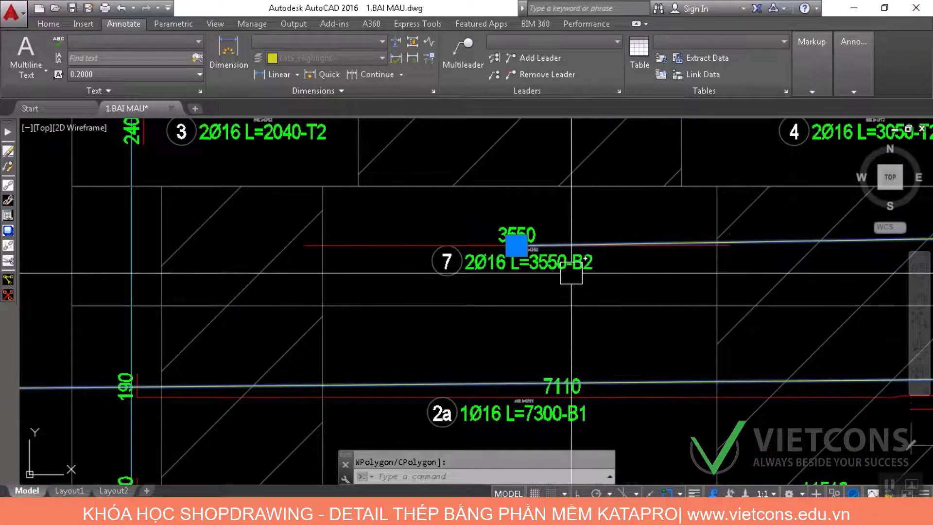
scroll(579, 270, "down", 8)
left_click_drag(692, 374, 22, 355)
scroll(778, 316, "up", 5)
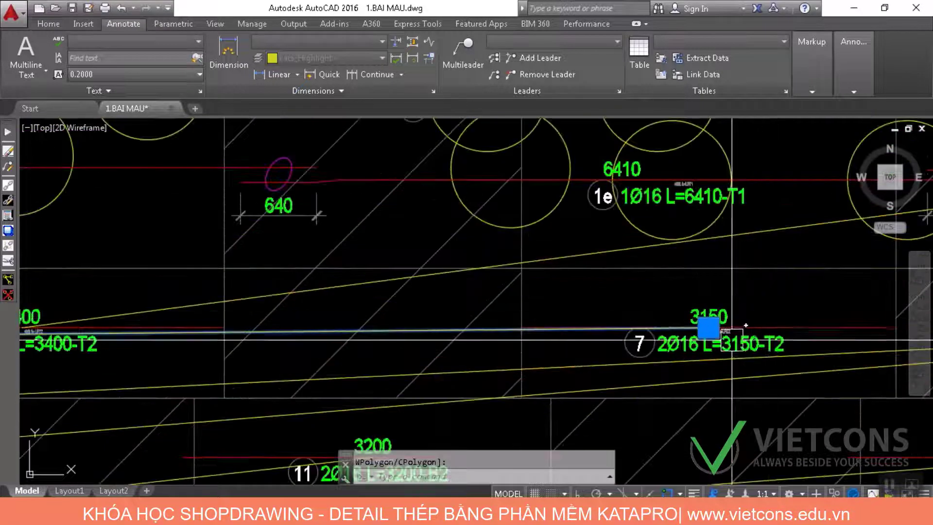
Trace the remaining link back to its bar in the earlier beam, and examine the links at beam D5's right end
scroll(720, 330, "down", 9)
scroll(500, 343, "up", 2)
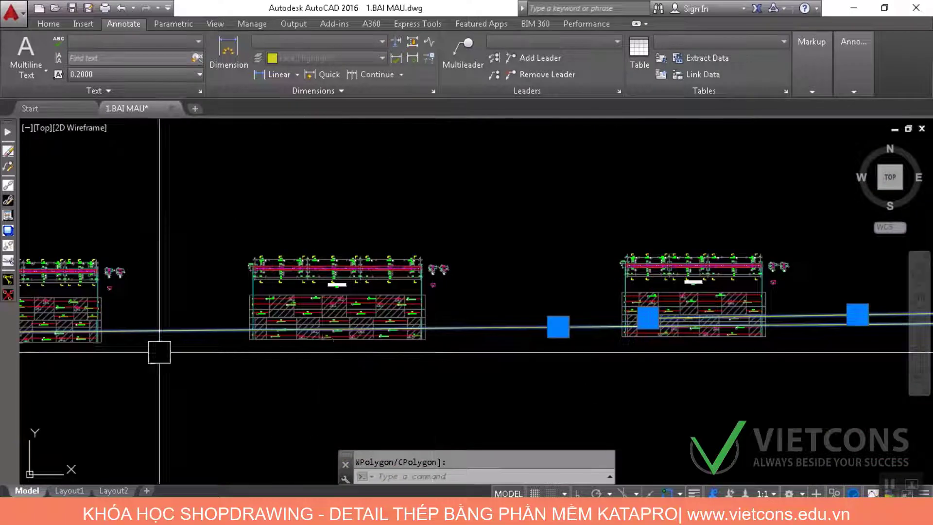
scroll(627, 319, "up", 2)
scroll(455, 358, "up", 4)
scroll(455, 358, "up", 3)
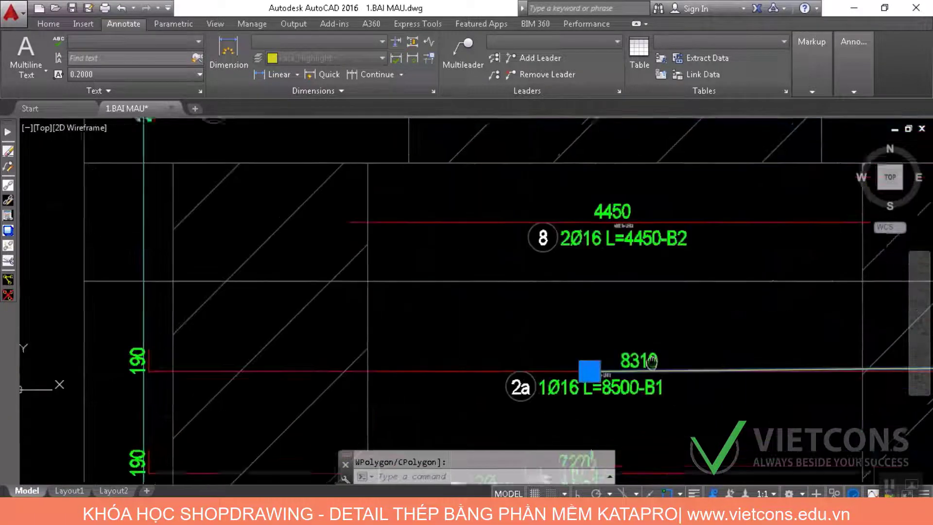
scroll(643, 352, "down", 11)
left_click_drag(796, 355, 239, 358)
scroll(705, 348, "up", 5)
mouse_move(696, 347)
left_mouse_down()
mouse_move(490, 353)
mouse_move(29, 335)
left_mouse_up()
left_click_drag(744, 343, 38, 319)
left_click_drag(866, 314, 83, 309)
left_click_drag(714, 269, 116, 268)
left_click_drag(798, 291, 387, 288)
scroll(389, 296, "up", 6)
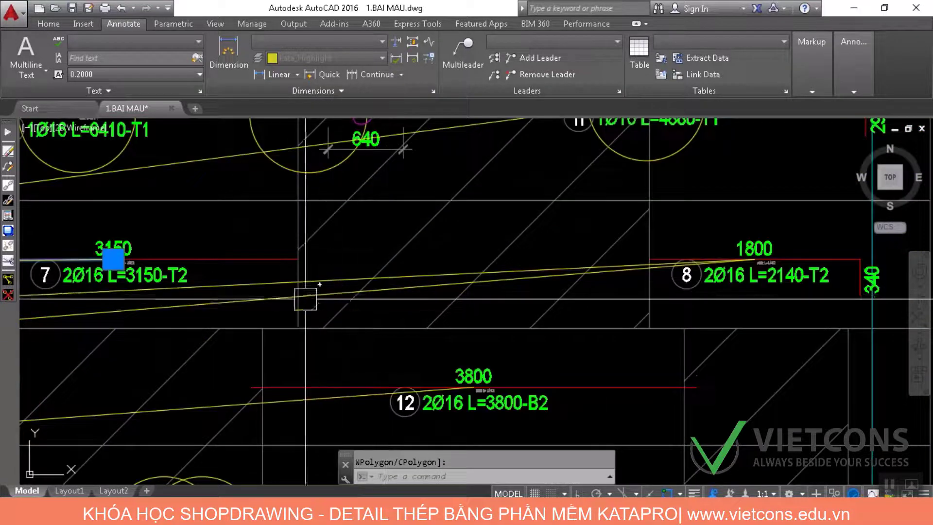
scroll(165, 360, "down", 2)
Switch to Excel and review the Ø16 leftover stock list on the Kho_thep sheet
left_click(374, 513)
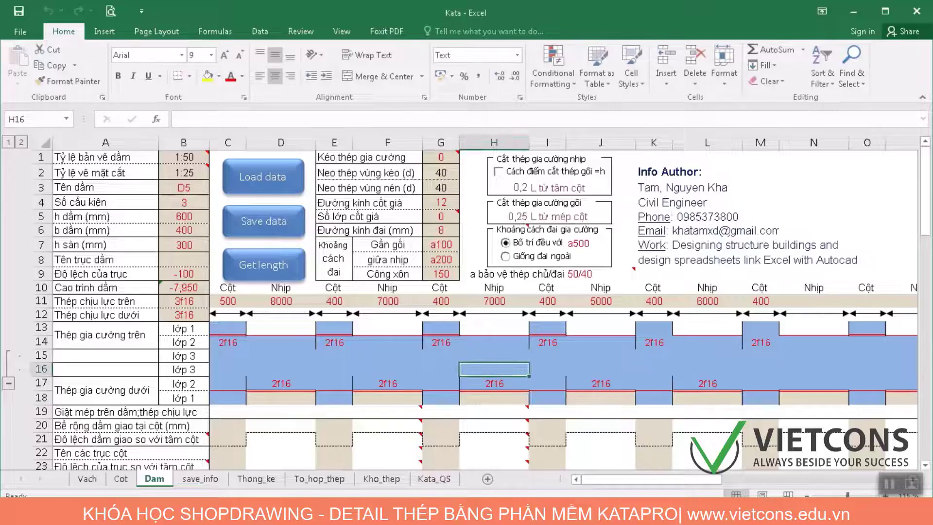
left_click(340, 513)
key("alt+Tab")
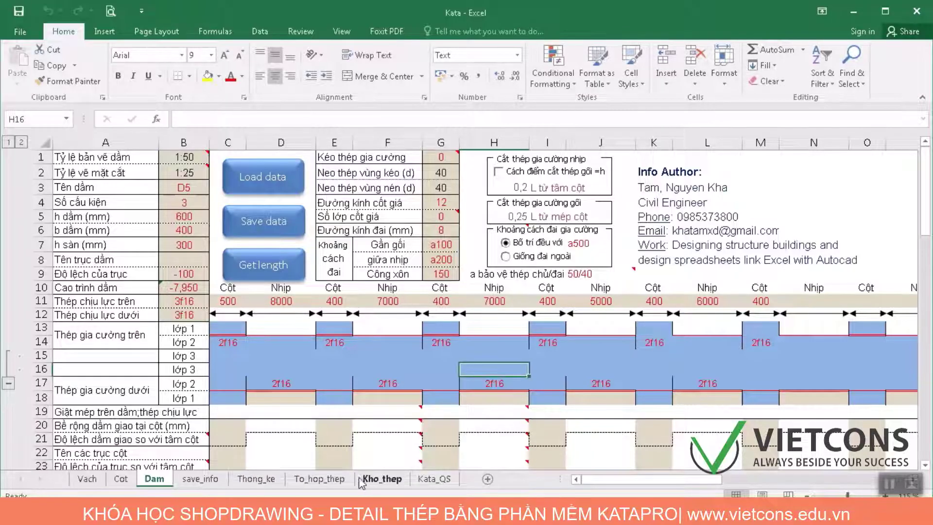
left_click(382, 479)
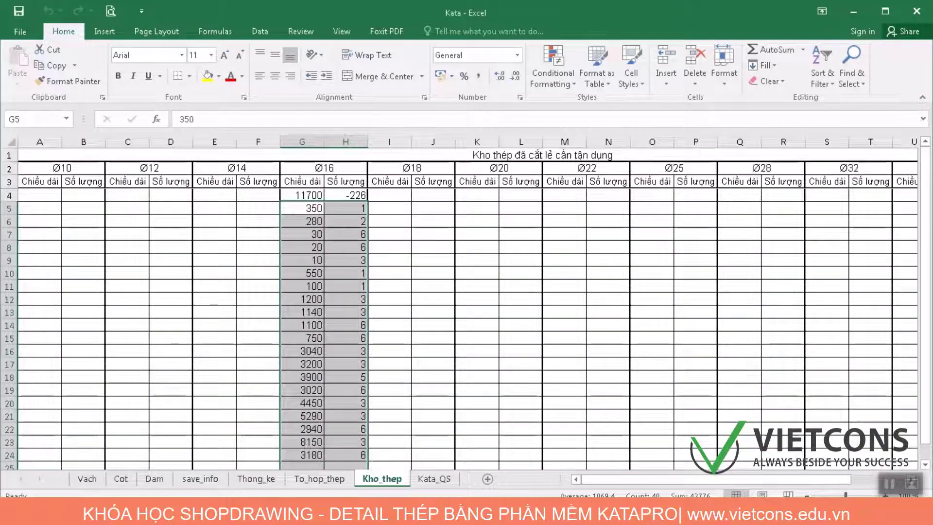
scroll(332, 385, "down", 1)
left_click(340, 513)
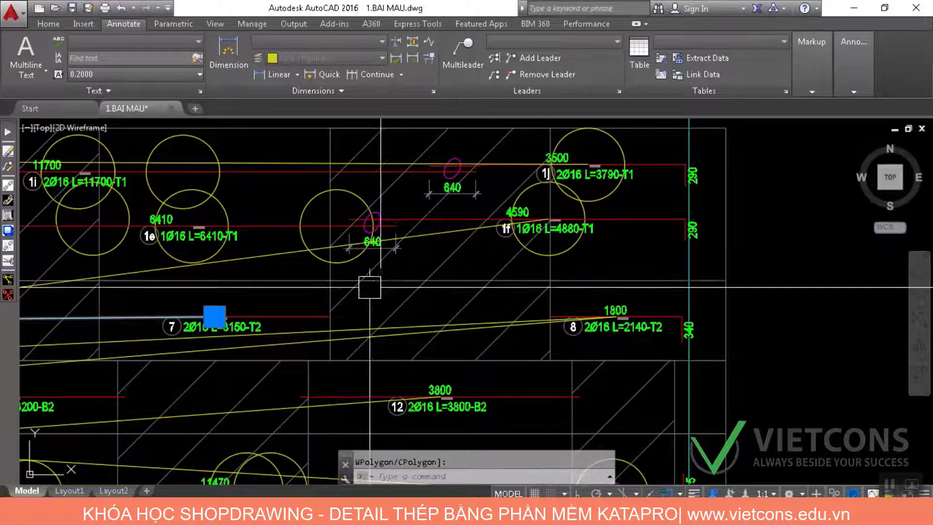
Trace the highlighted link across beam D5's top bars 1a to 1h and compare them with the Ø16 stock in Excel
left_click_drag(256, 318, 907, 384)
left_click_drag(340, 318, 809, 338)
left_click_drag(296, 328, 827, 330)
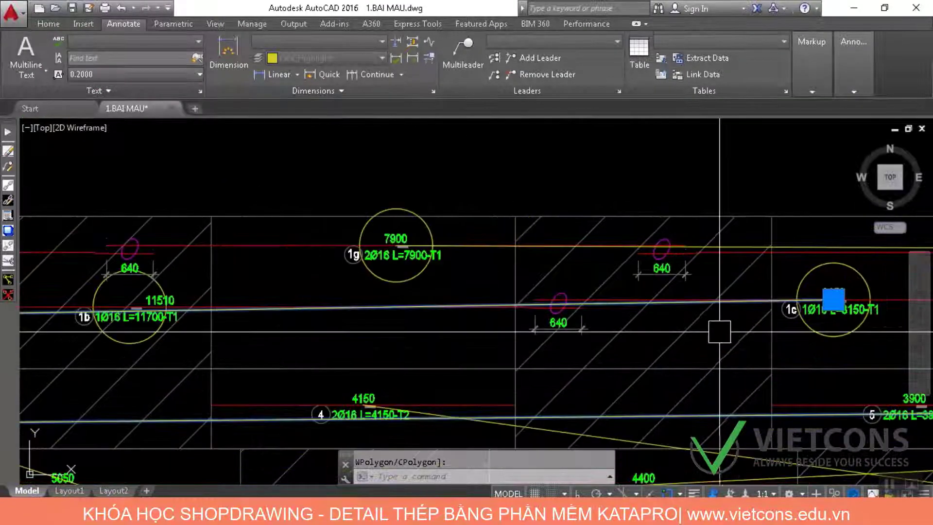
left_click_drag(293, 299, 696, 317)
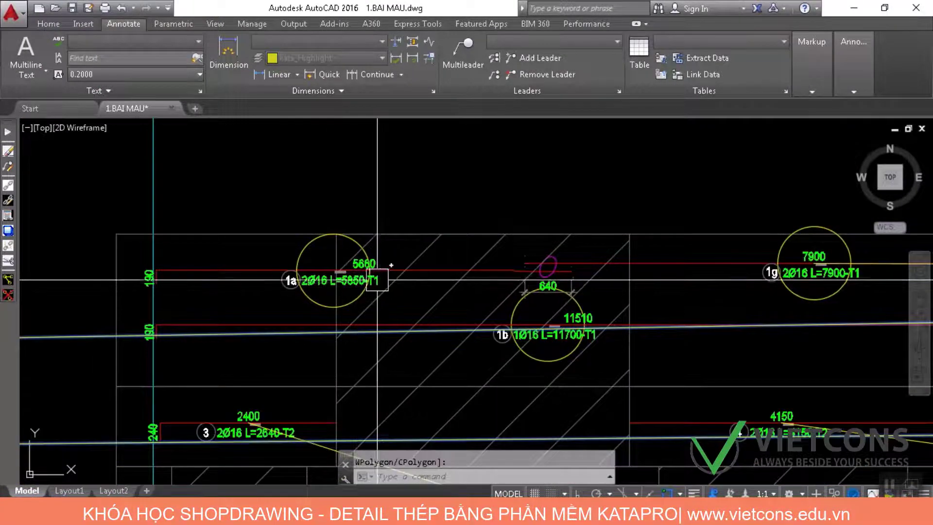
left_click_drag(632, 372, 355, 345)
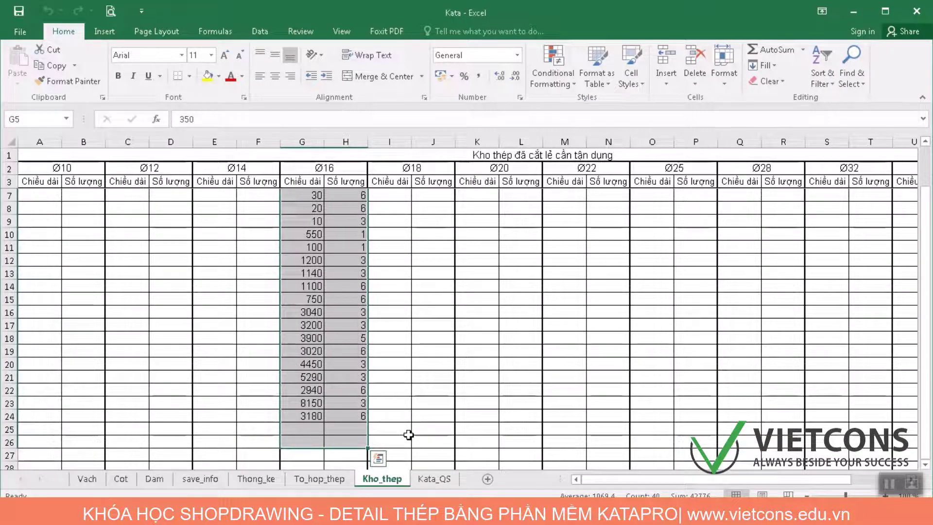
key("alt+Tab")
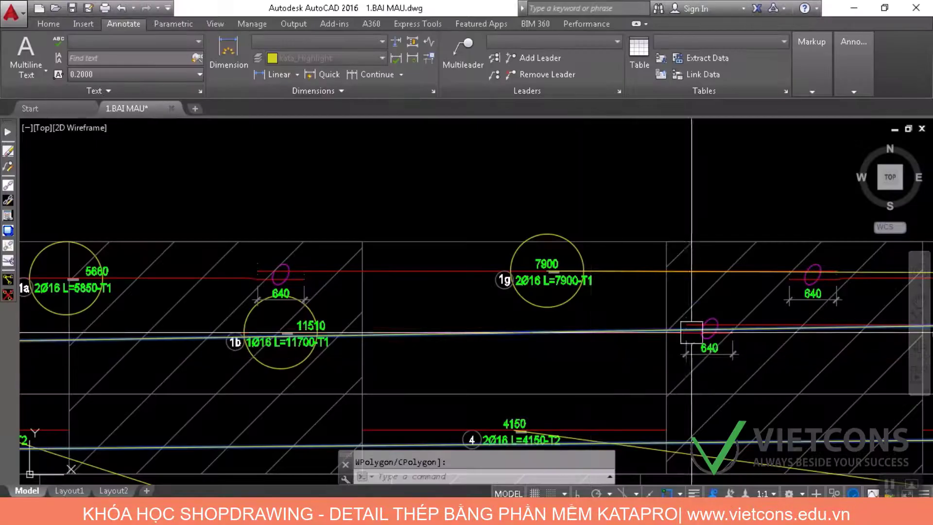
mouse_move(692, 333)
left_mouse_down()
mouse_move(475, 311)
mouse_move(246, 310)
left_mouse_up()
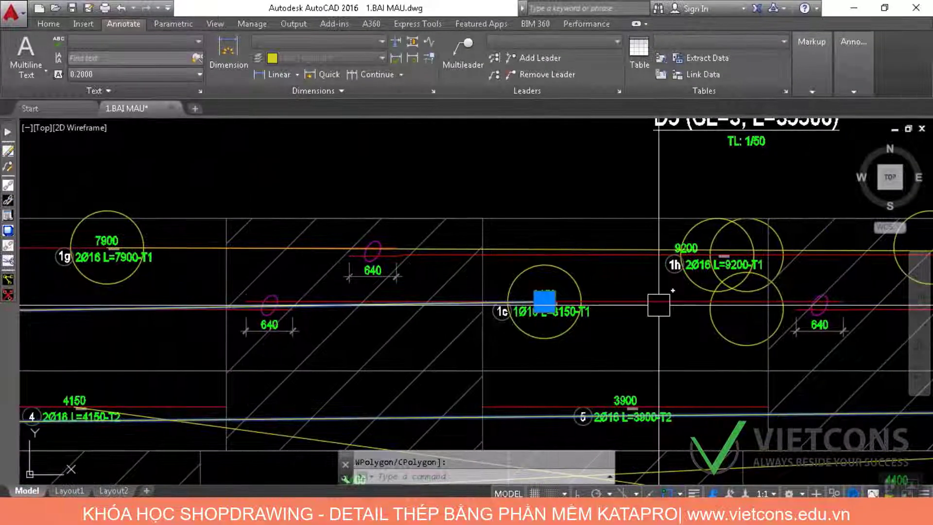
left_click_drag(734, 289, 418, 293)
key("alt+Tab")
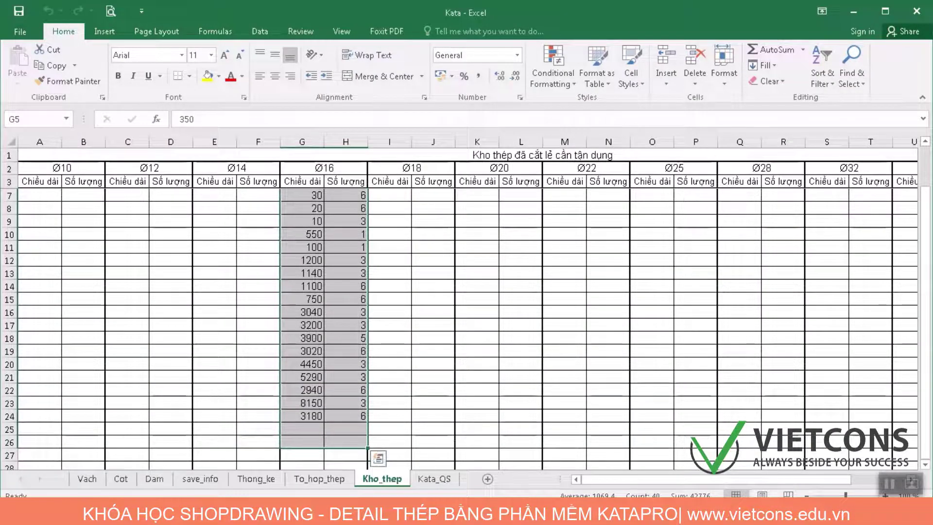
Examine top bars 1d, 1e and 1i of beam D5, checking them against the Ø16 leftover lengths in Excel
key("alt+Tab")
left_click_drag(753, 404, 456, 403)
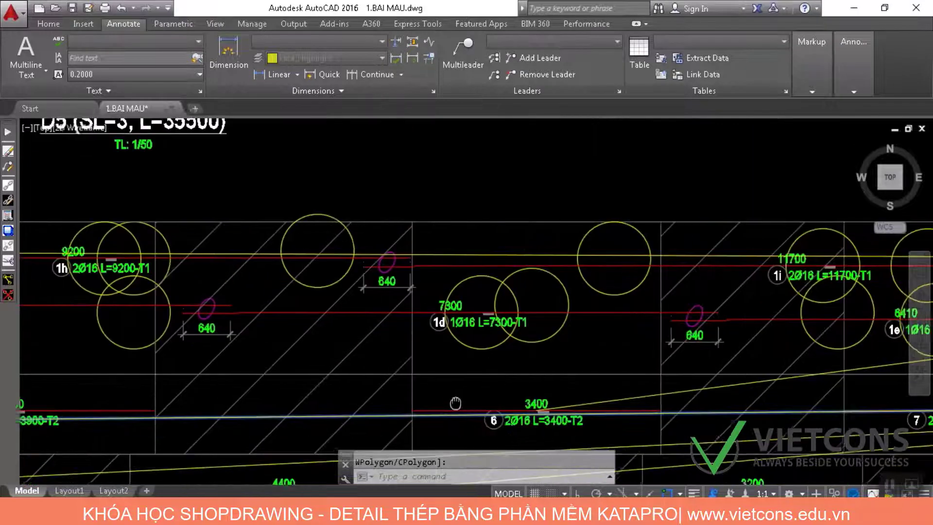
key("alt+Tab")
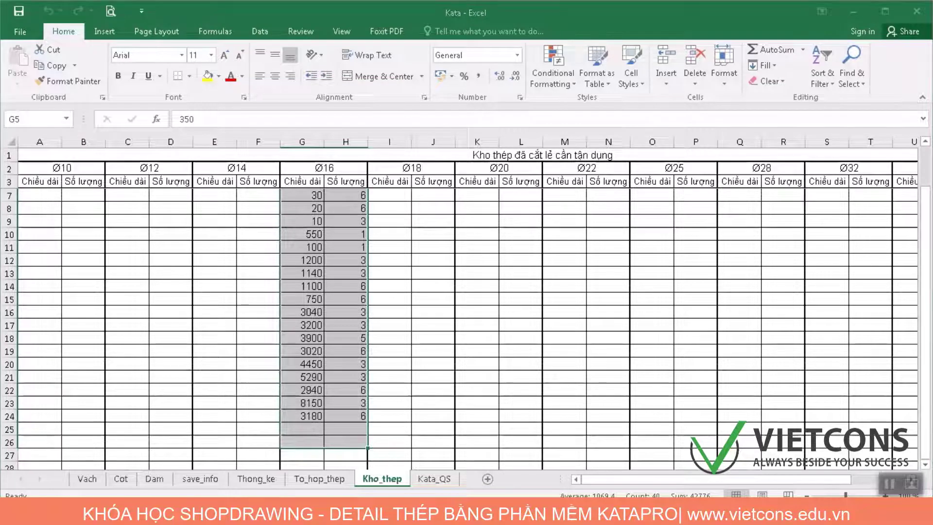
key("alt+Tab")
left_click_drag(665, 388, 440, 361)
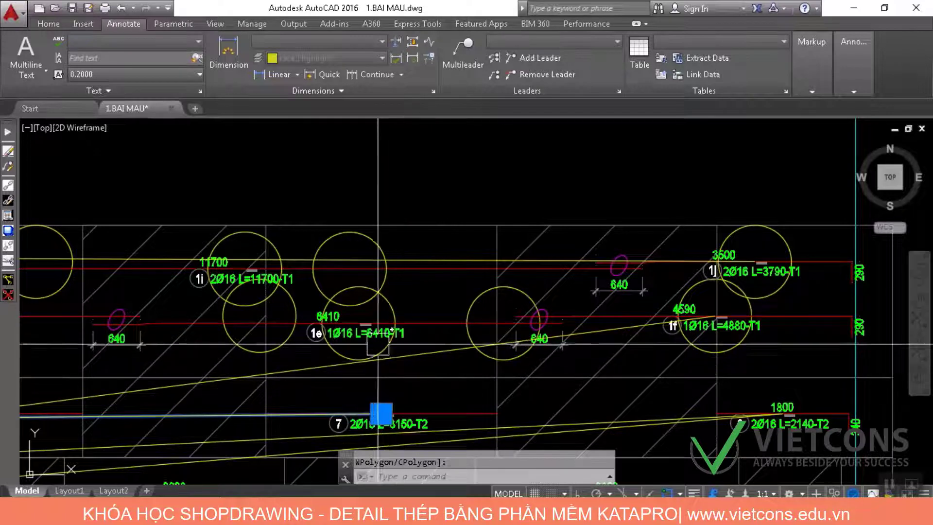
key("alt+Tab")
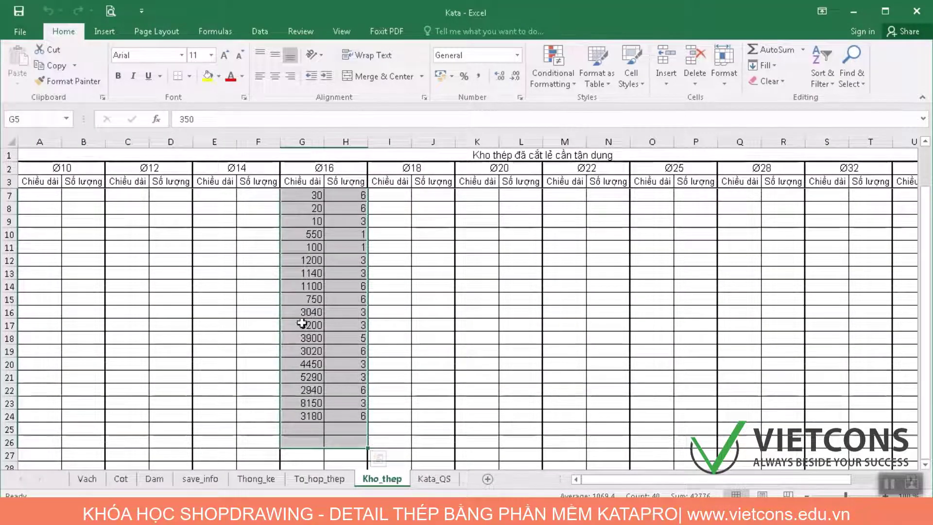
key("alt+Tab")
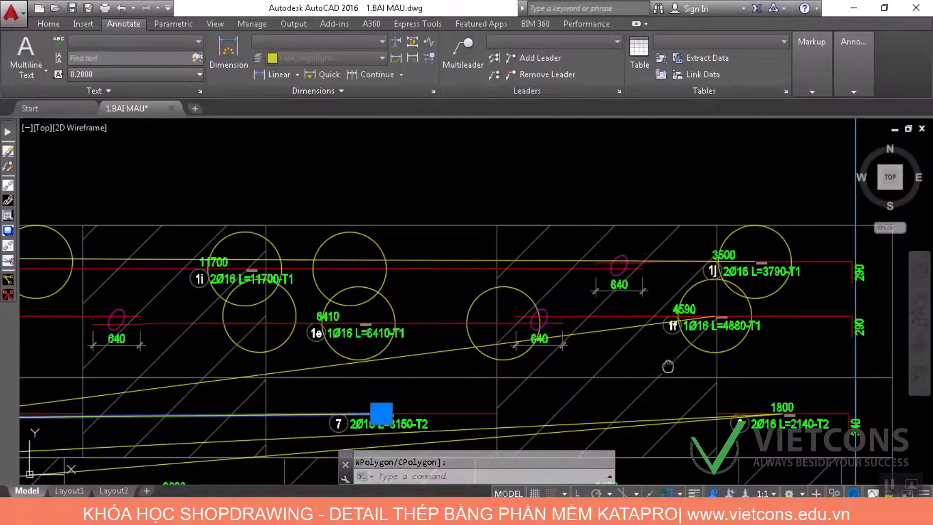
Examine beam D5's bottom bars from 2i at the right end back to 2c, including their laps and circled cut points
left_click_drag(669, 368, 677, 196)
left_click_drag(716, 344, 700, 224)
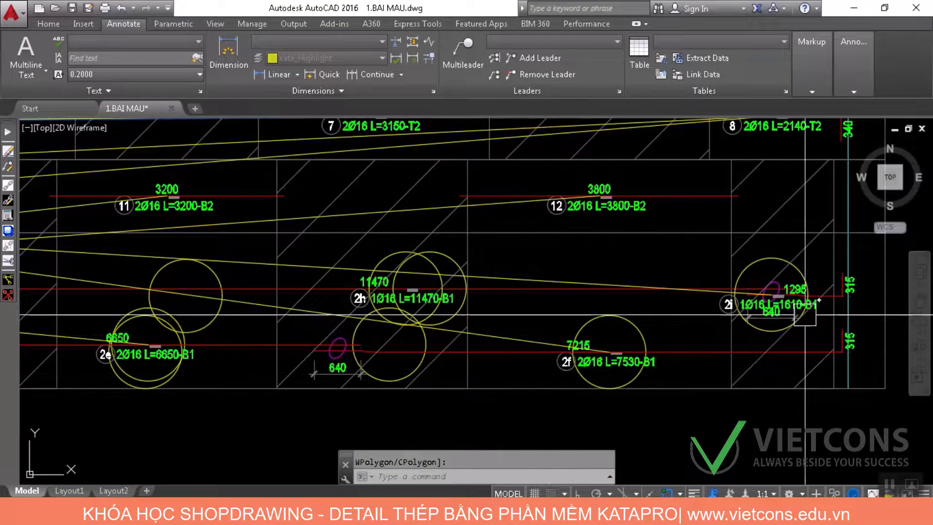
left_click_drag(265, 304, 516, 306)
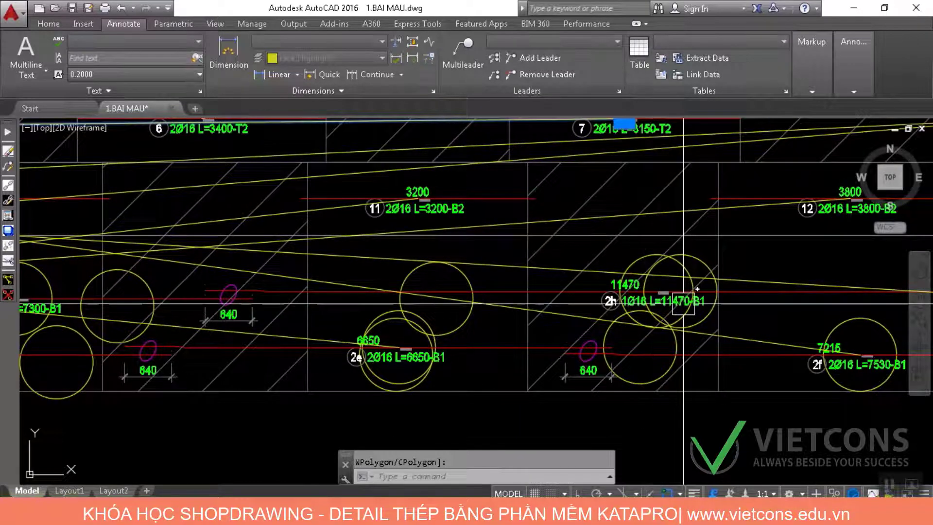
left_click_drag(375, 328, 572, 309)
scroll(614, 347, "up", 2)
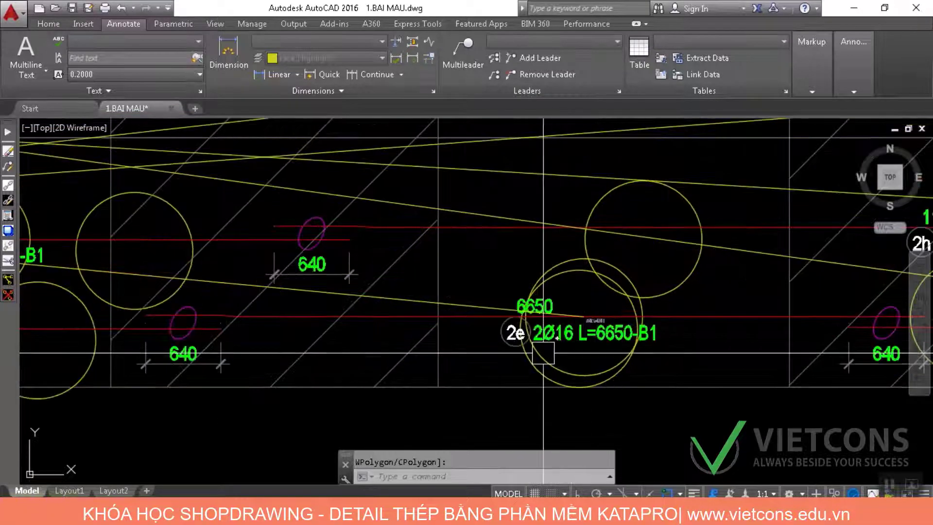
scroll(452, 352, "down", 2)
left_click_drag(445, 353, 665, 346)
left_click_drag(383, 354, 619, 358)
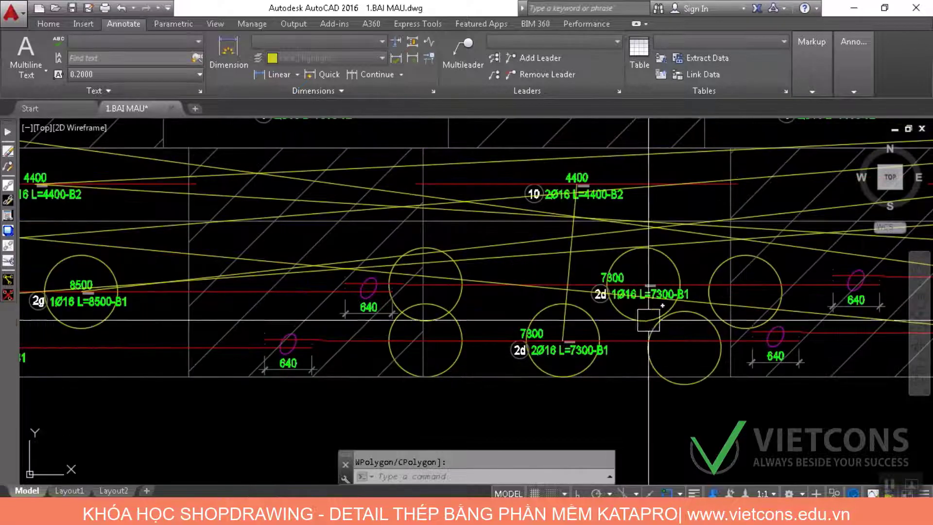
left_click_drag(478, 358, 877, 352)
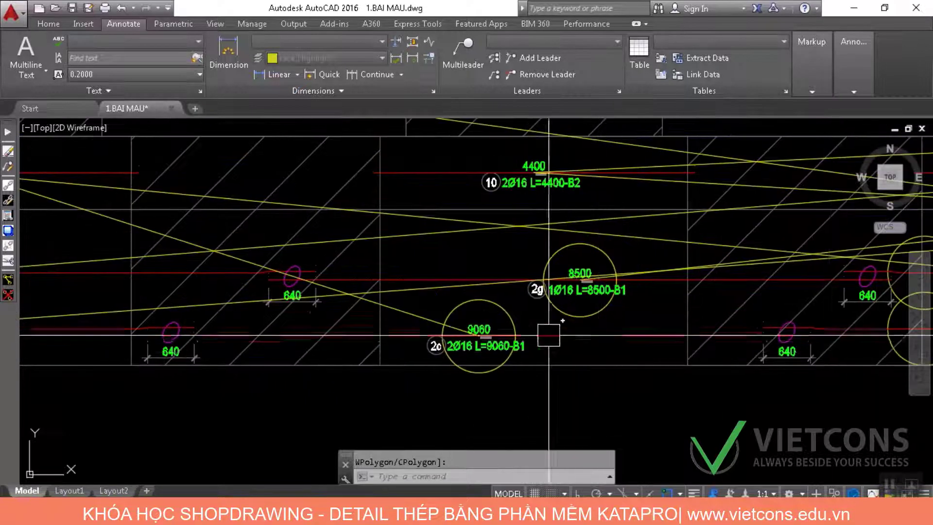
left_click_drag(345, 330, 896, 335)
Review beam D5's top layout and its links from end to end, and recheck the Ø16 stock on Kho_thep
left_click_drag(684, 227, 494, 448)
scroll(509, 431, "down", 2)
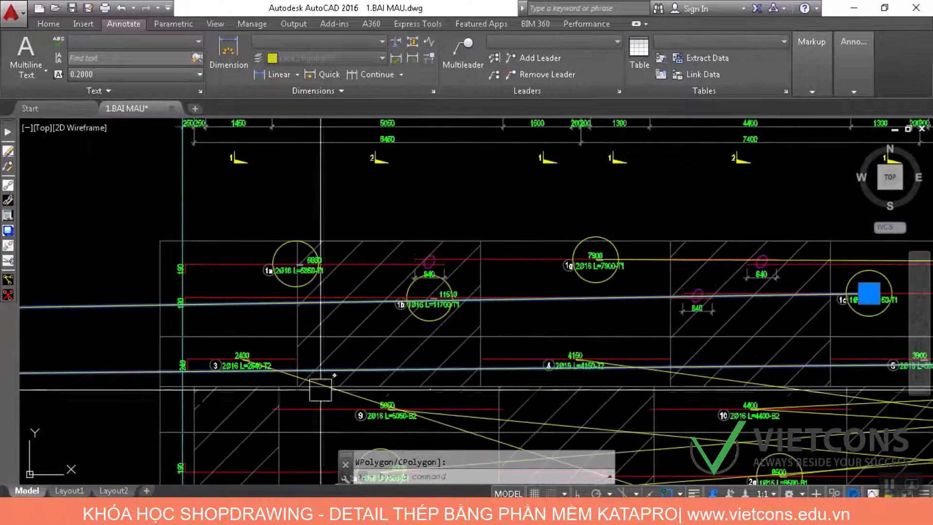
left_click_drag(774, 372, 383, 352)
mouse_move(673, 372)
left_mouse_down()
mouse_move(530, 388)
mouse_move(349, 388)
left_mouse_up()
left_click_drag(698, 337, 471, 348)
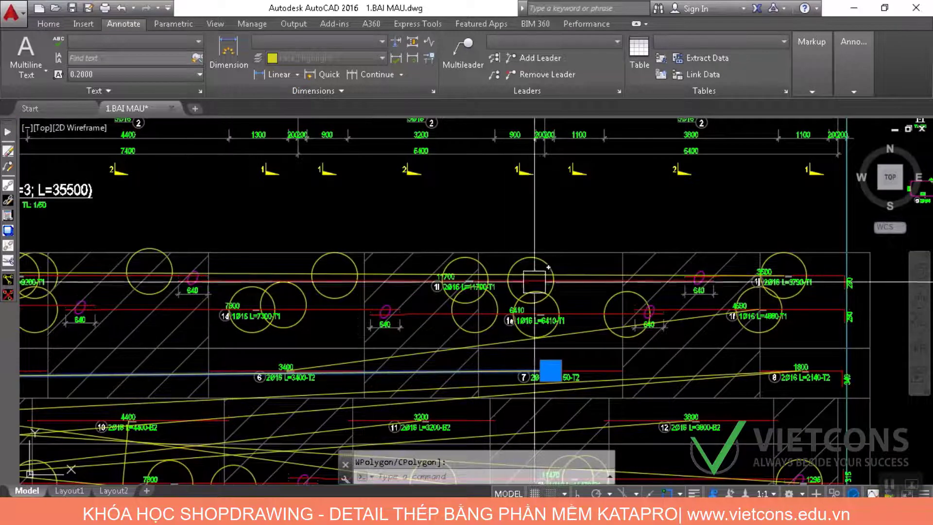
left_click_drag(316, 307, 820, 277)
left_click(437, 515)
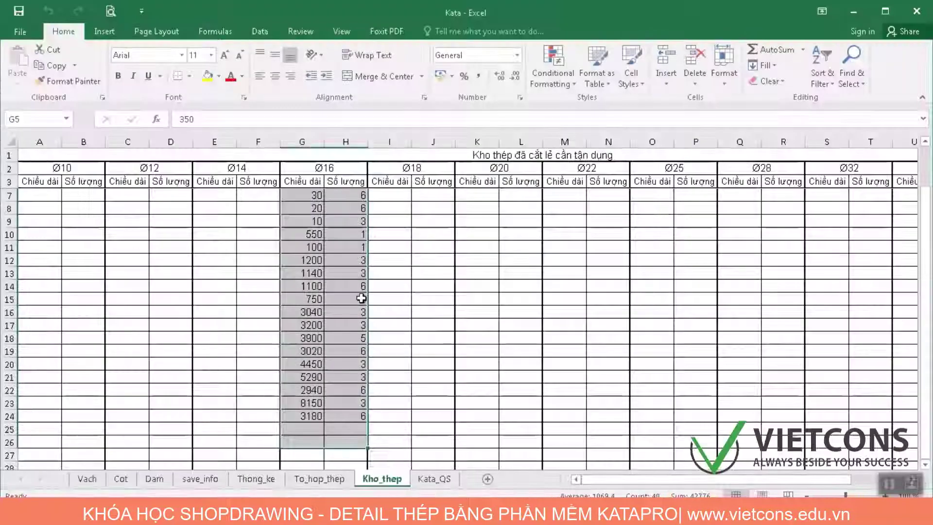
key("alt+Tab")
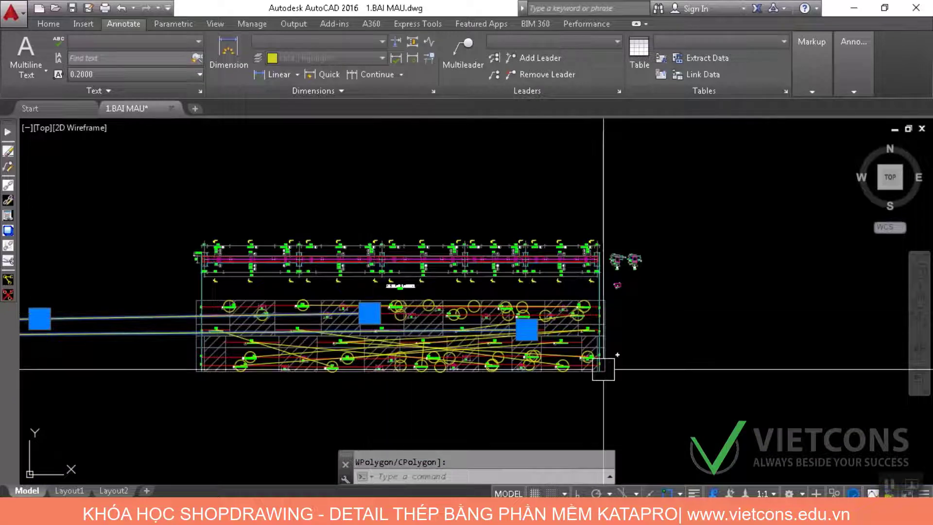
Deselect the link lines, switch to Excel and set the beam name on the Dam sheet to D8
key("Escape")
type("VD")
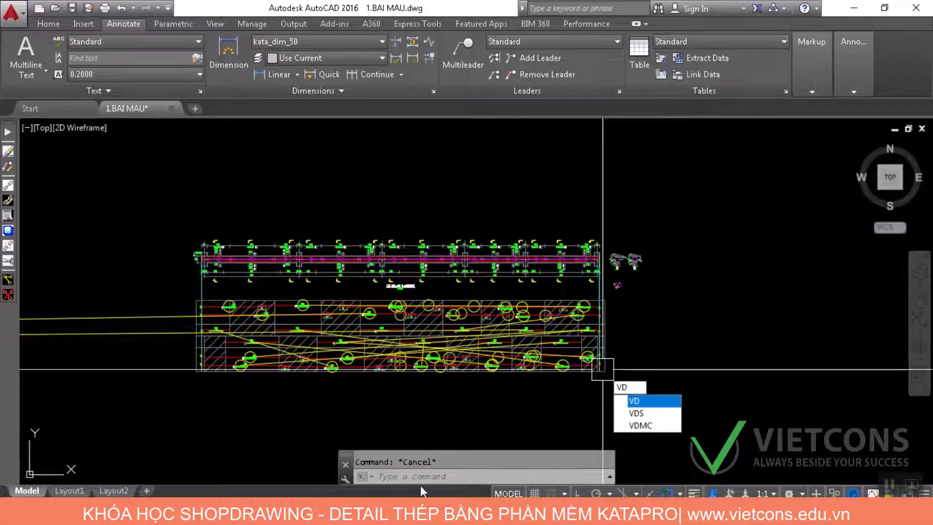
key("Return")
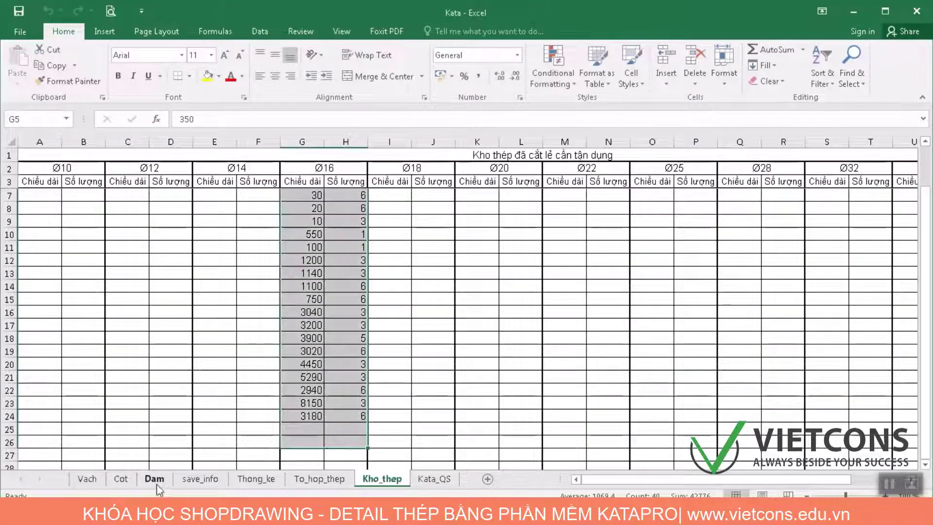
left_click(154, 479)
left_click(199, 190)
double_click(198, 189)
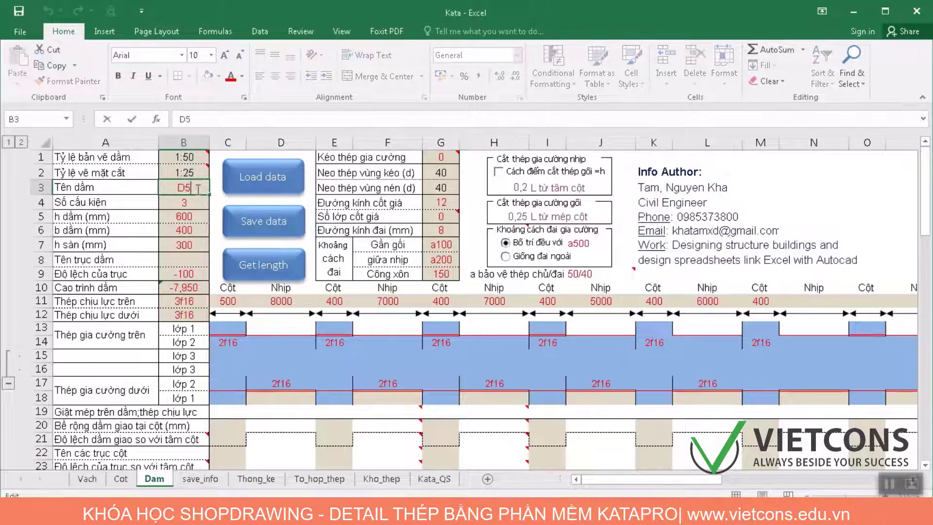
key("Return")
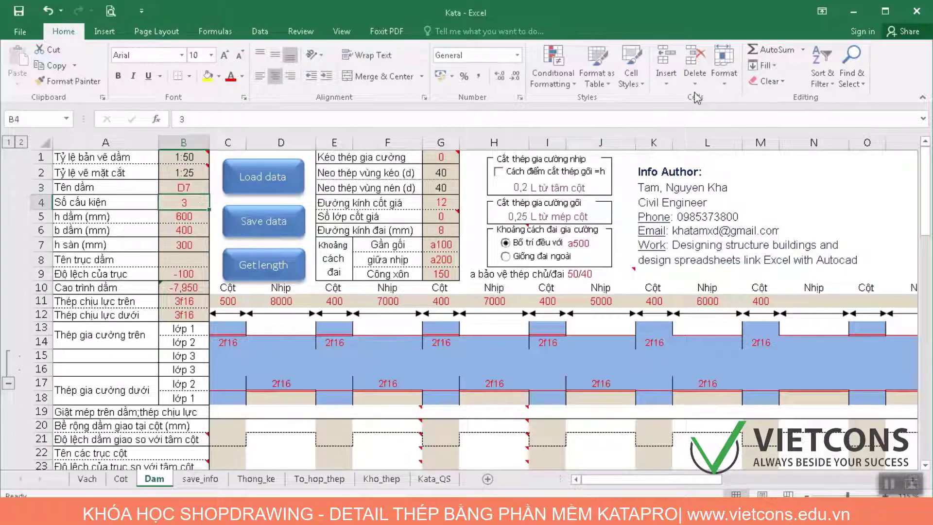
left_click(193, 187)
key("F2")
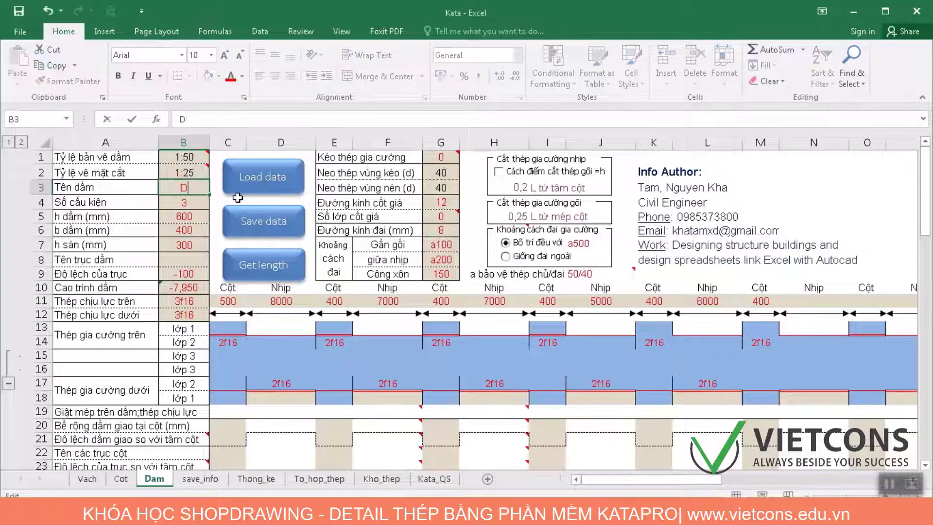
type("8")
key("Return")
Return to AutoCAD and draw the new beam with VDS in the empty space to the right of beam D5
left_click(853, 11)
scroll(707, 293, "down", 4)
left_click_drag(707, 293, 376, 253)
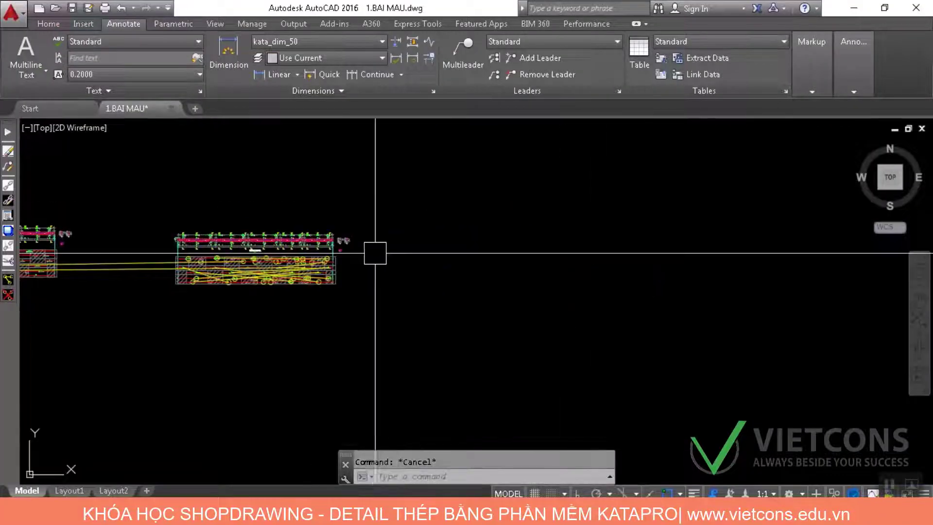
type("vds")
key("Return")
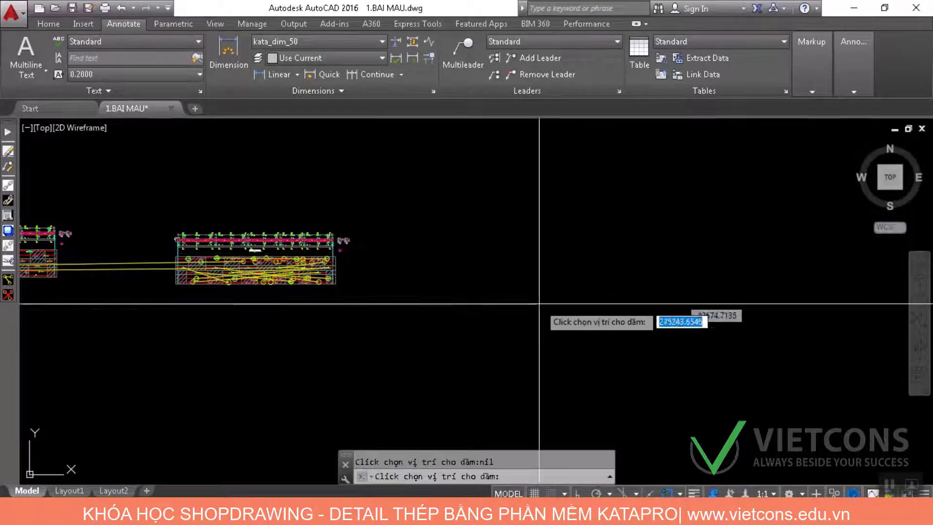
left_click(485, 312)
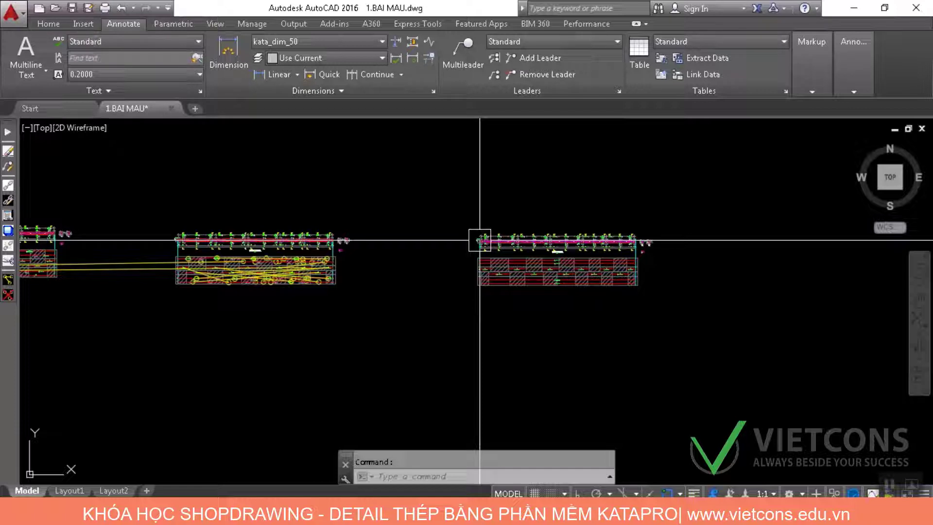
Cut the new beam's bars with DS by selecting its whole bar layout, accepting the cutting zones and generating the bar combination
type("ds")
key("space")
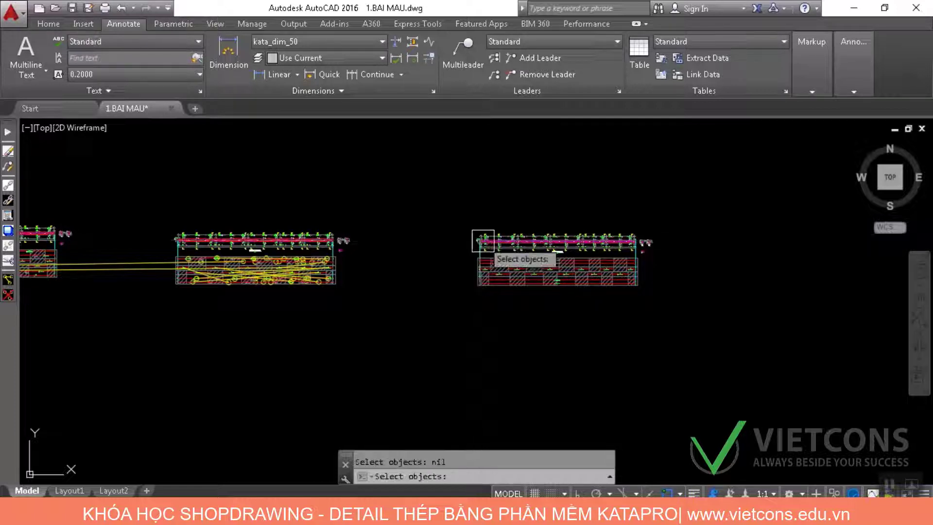
scroll(481, 253, "up", 4)
left_click(428, 254)
left_click(908, 384)
key("space")
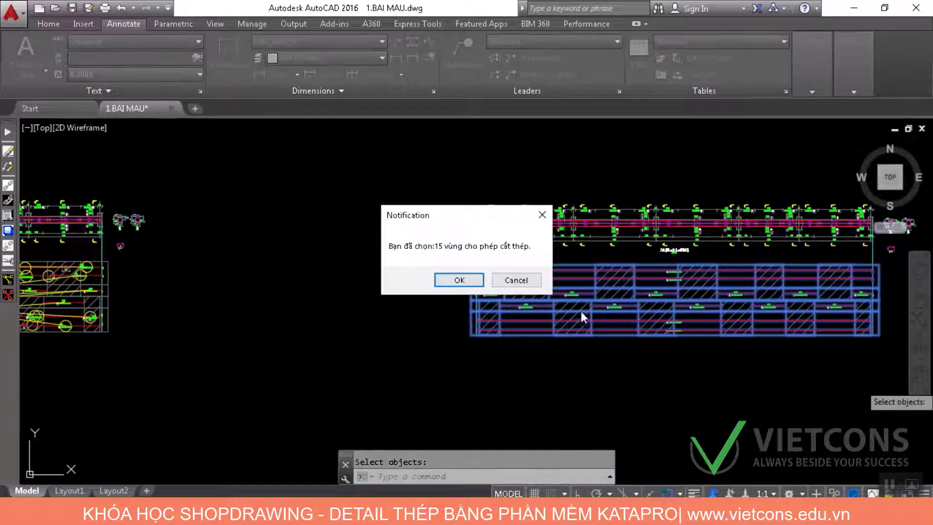
left_click(455, 281)
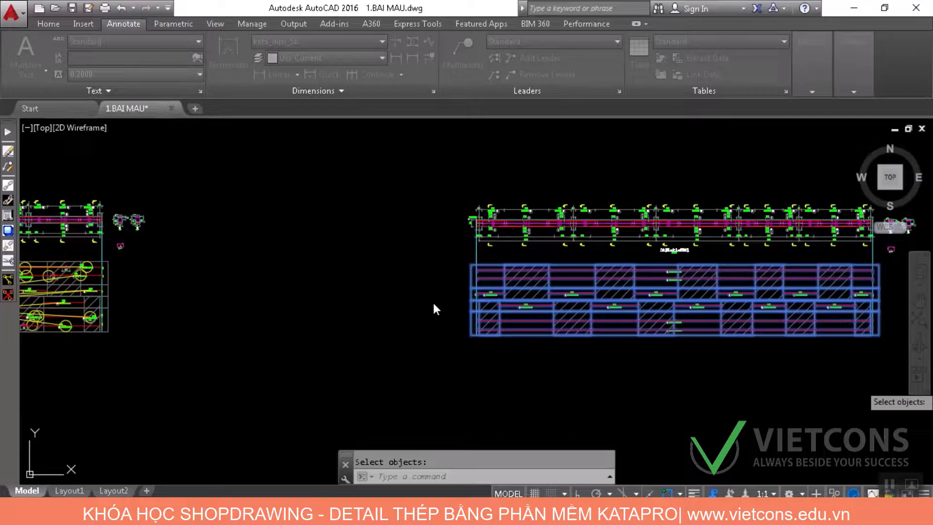
key("Return")
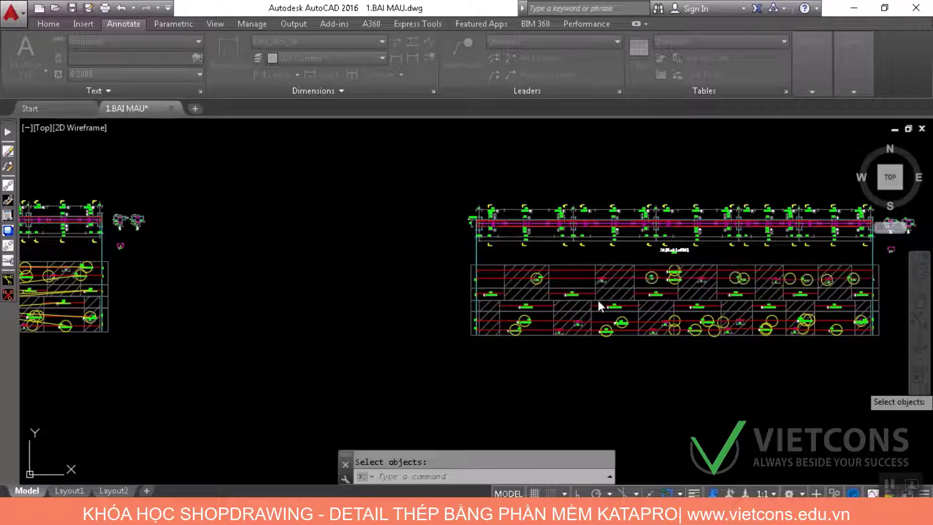
left_click(502, 276)
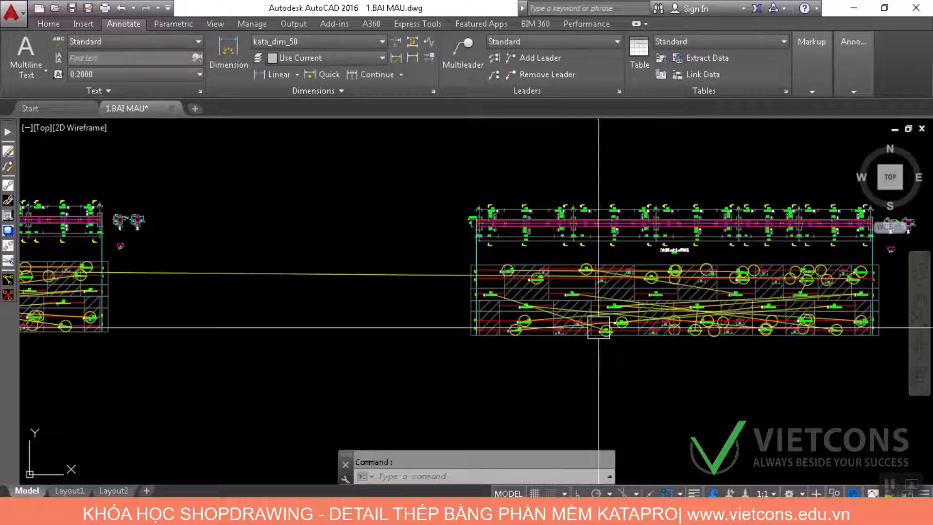
Delete the newly drawn beam to the right of beam D5 together with its whole bar layout
scroll(599, 328, "down", 5)
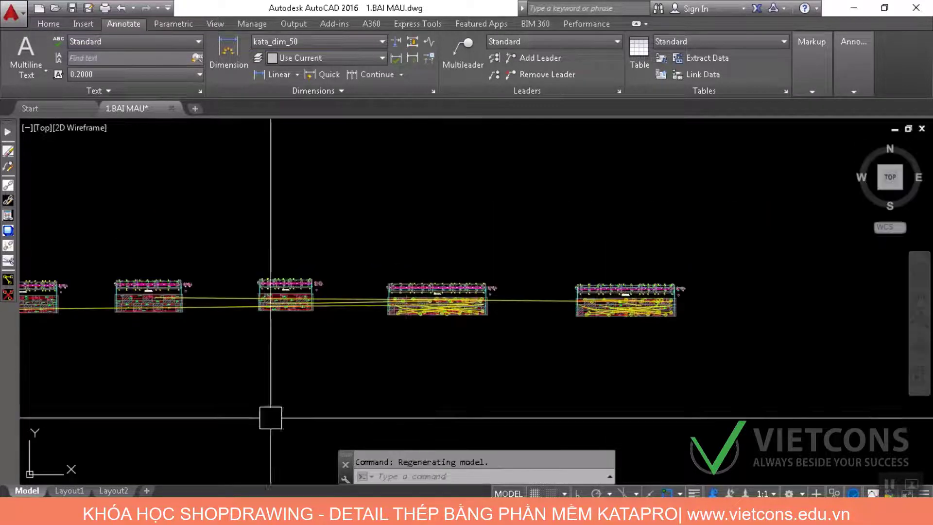
scroll(569, 291, "up", 4)
left_click(475, 239)
left_click(838, 385)
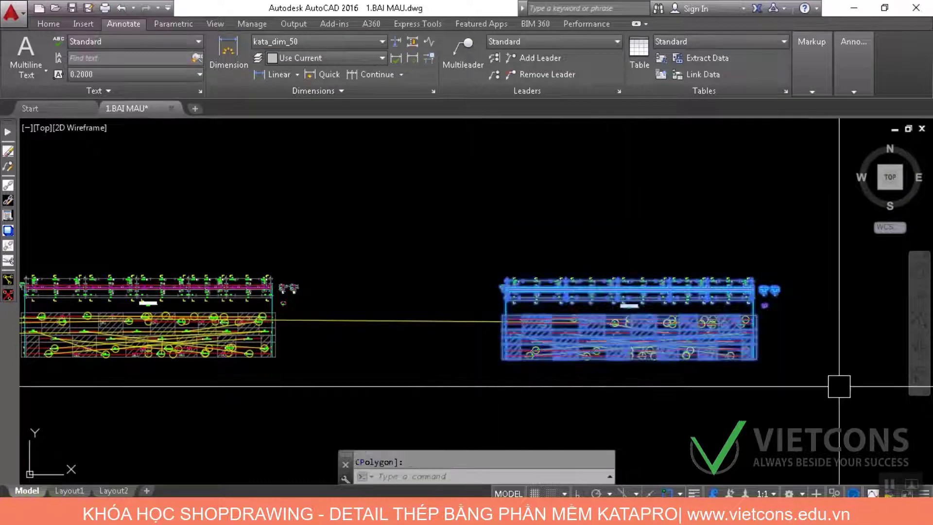
key("Delete")
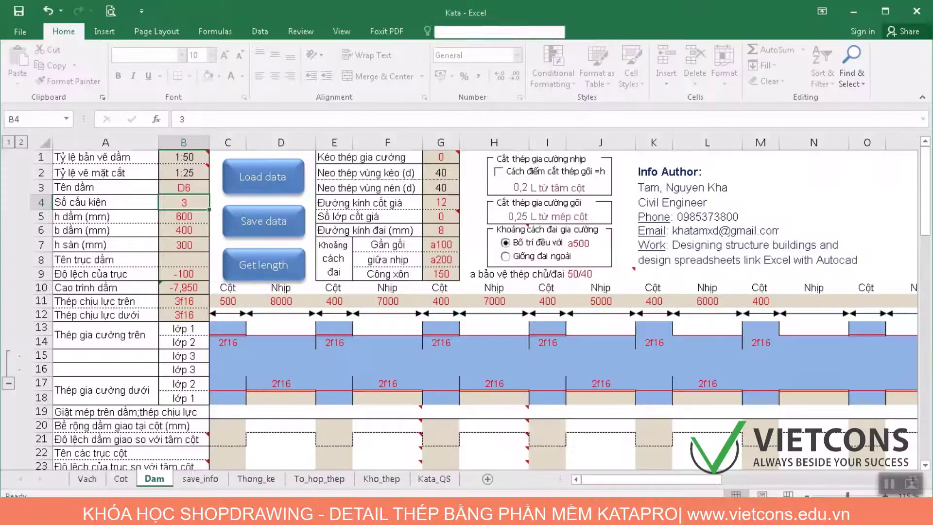
Switch to Excel and set the first four spans on the Dam sheet to 6000, 5500, 6000 and 4000
key("alt+Tab")
left_click(291, 302)
type("60")
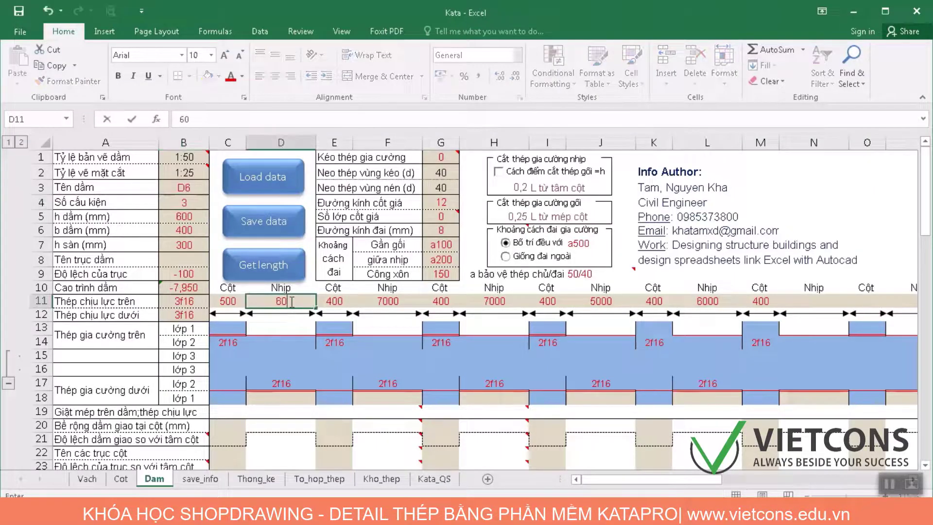
type("00")
left_click(380, 301)
type("5500")
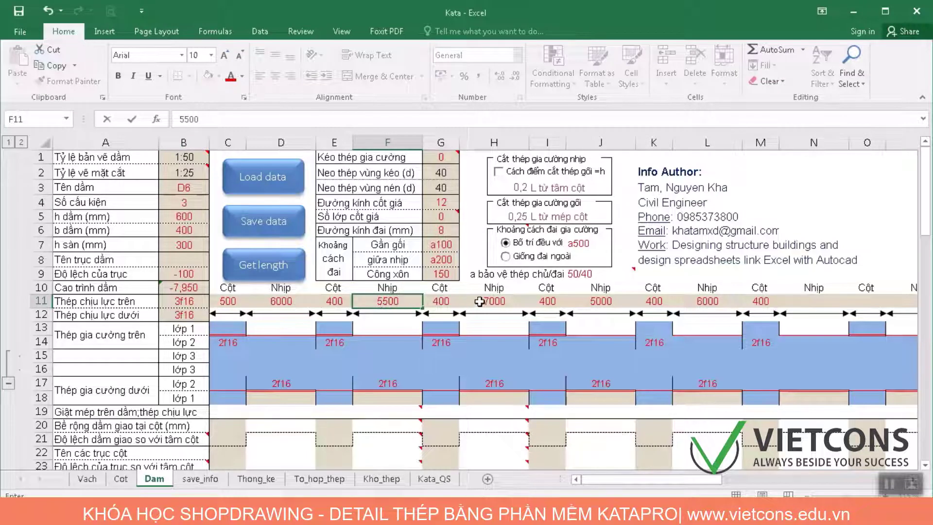
left_click(479, 302)
type("6000")
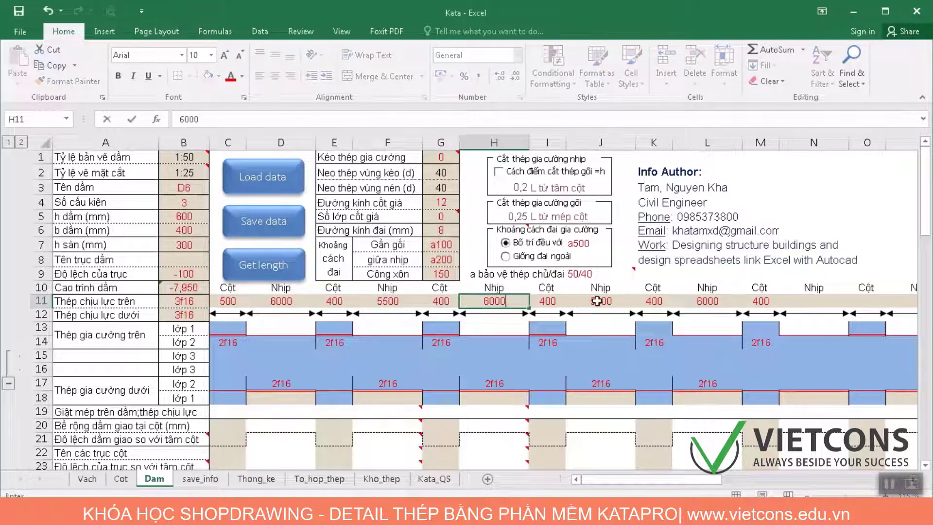
left_click(597, 301)
type("4000")
left_click(602, 355)
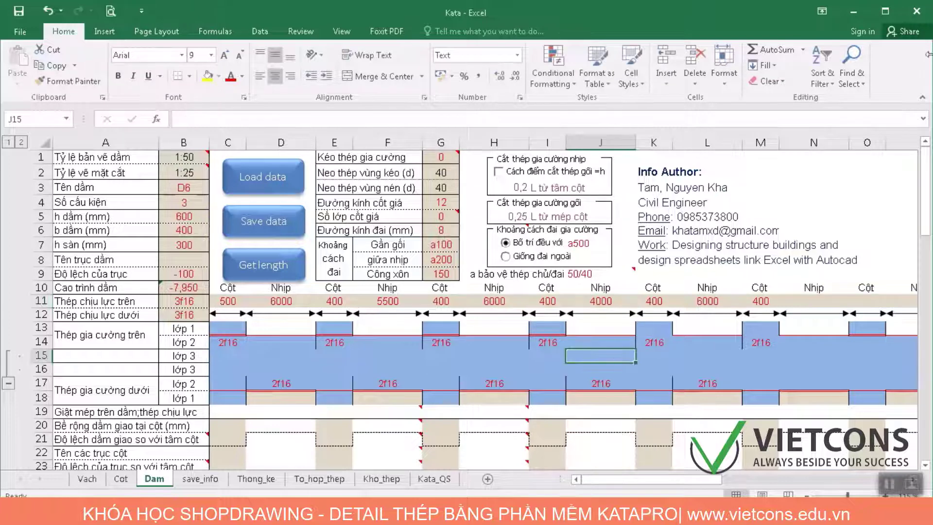
Return to AutoCAD and draw beam D6 with VDS in the empty space below and to the right of beam D5
left_click(854, 12)
scroll(440, 275, "down", 2)
type("vd")
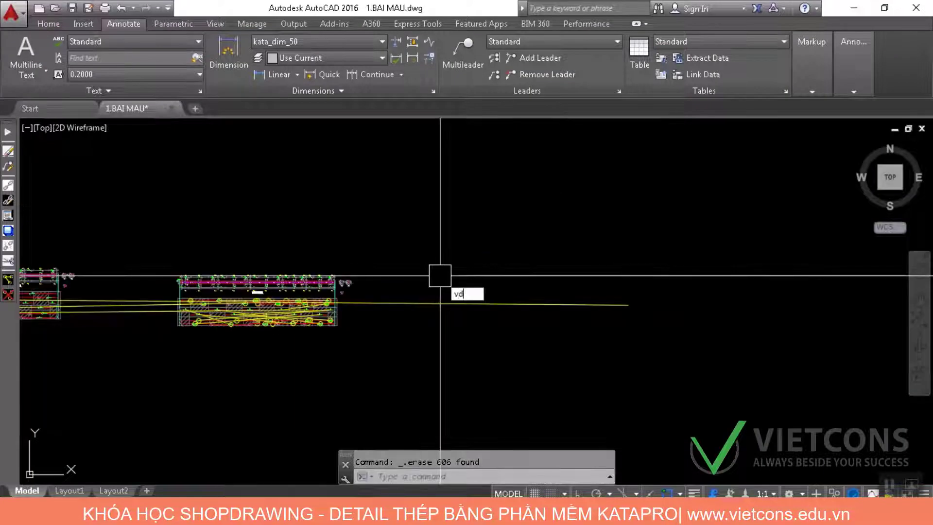
type("s")
key("Return")
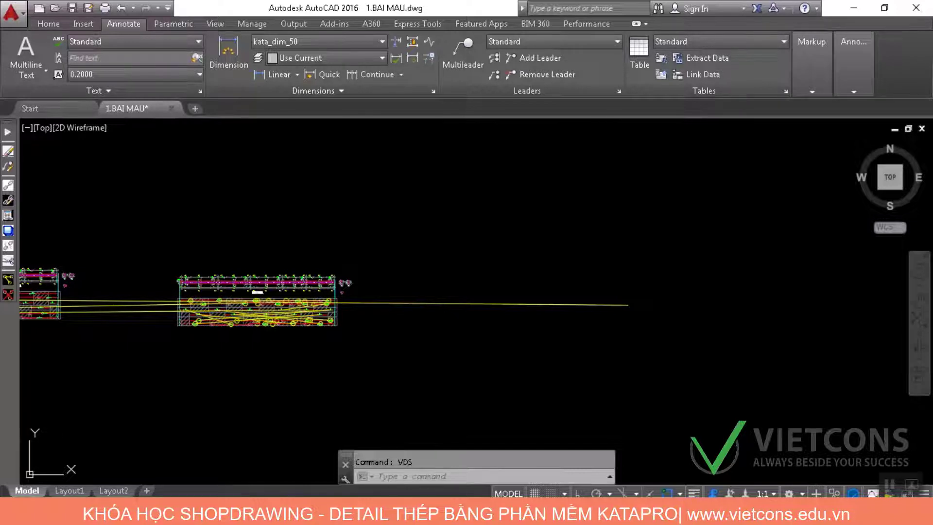
left_click(472, 341)
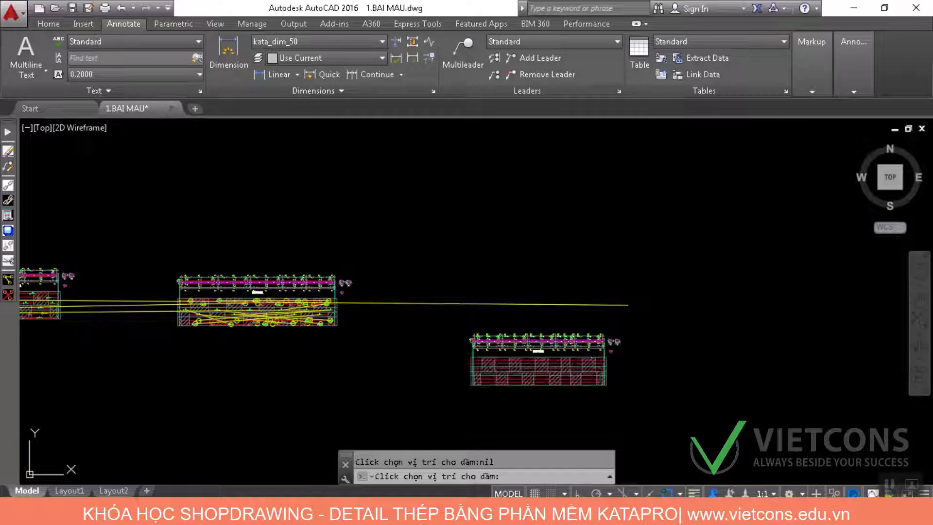
key("Escape")
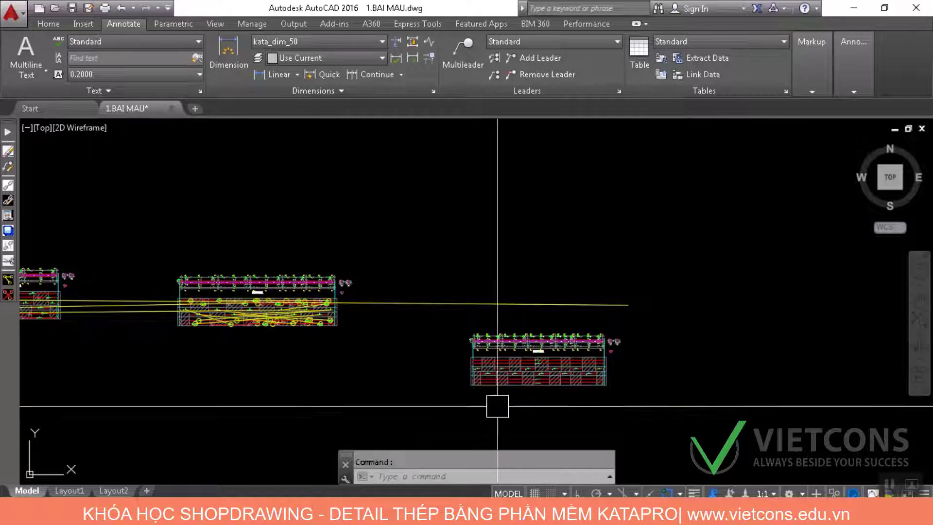
Cut beam D6's bars by selecting its whole bar layout, accepting the cutting zones and exporting the combination of the cut bars
type("Cut")
key("Return")
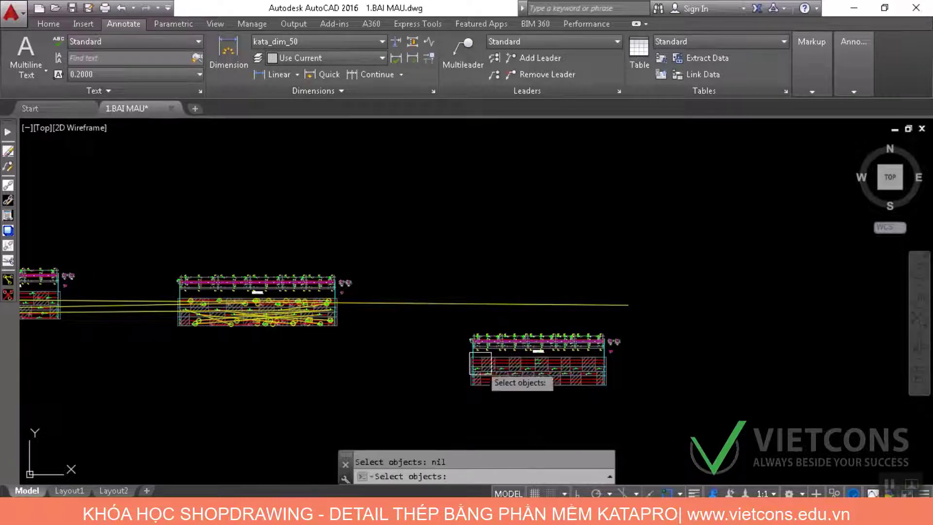
left_click(443, 355)
left_click(622, 402)
key("Return")
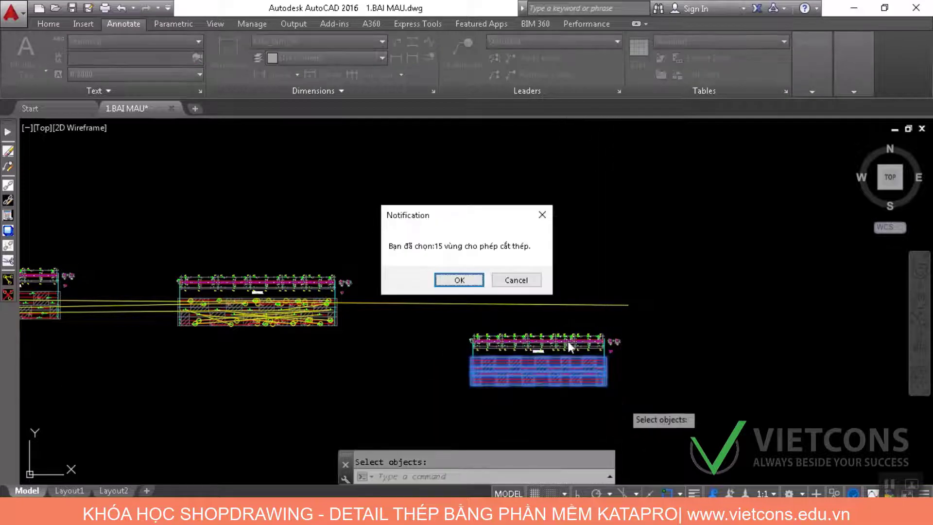
left_click(476, 281)
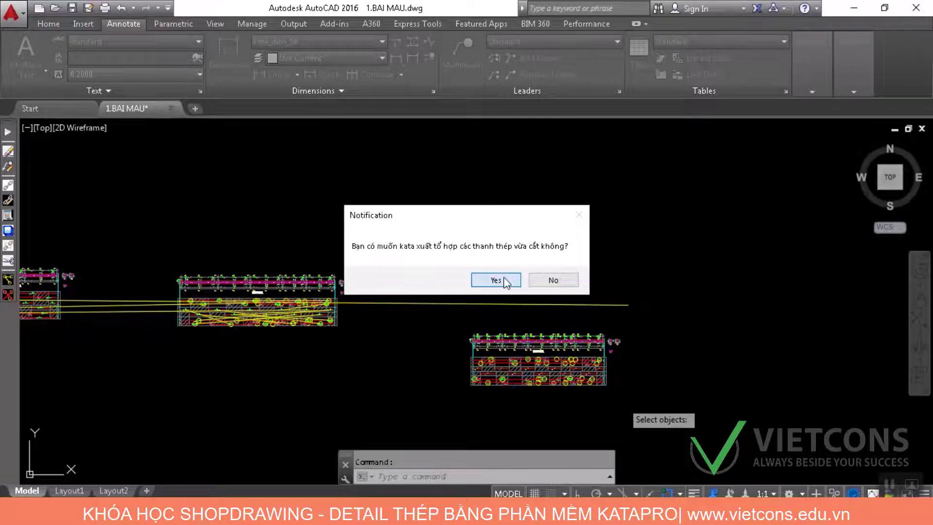
left_click(503, 276)
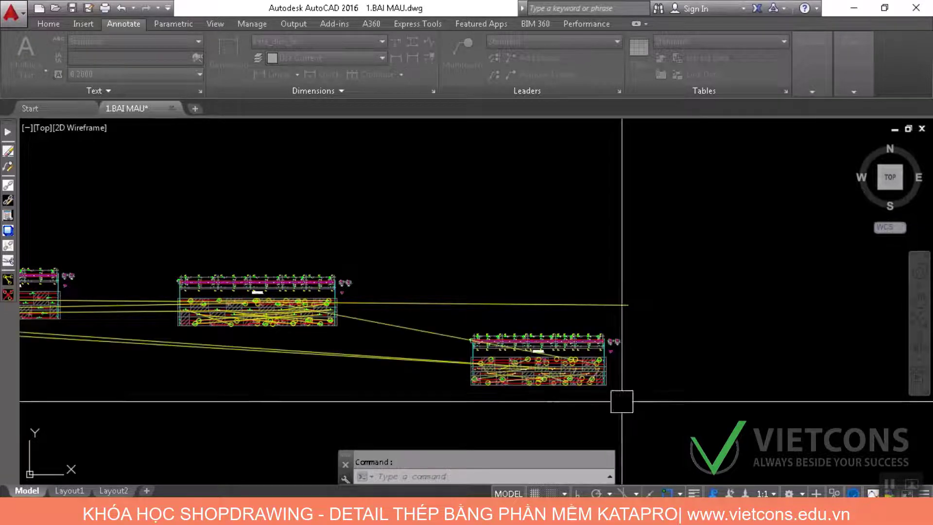
Review the cut lengths, laps and link lines of beam D6's top and bottom bars along the whole layout
scroll(514, 362, "up", 8)
scroll(518, 355, "up", 5)
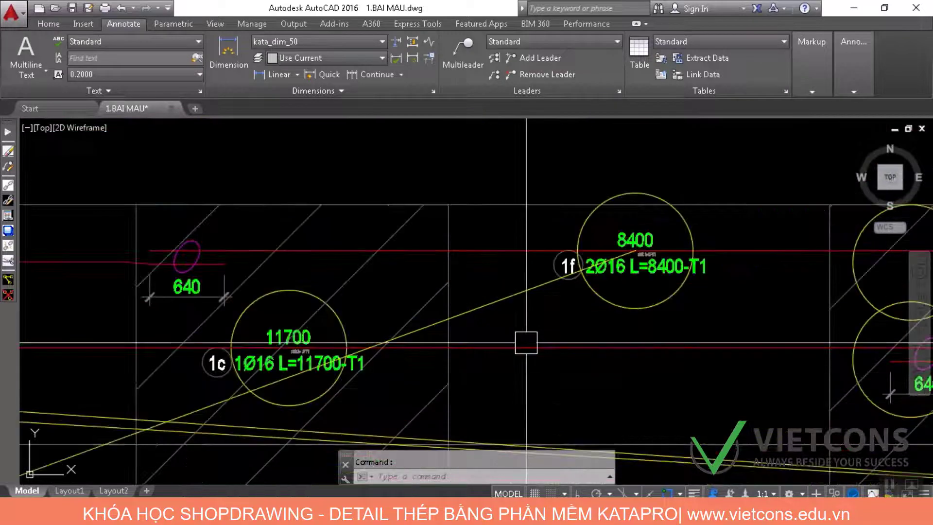
scroll(526, 343, "down", 10)
scroll(370, 299, "up", 10)
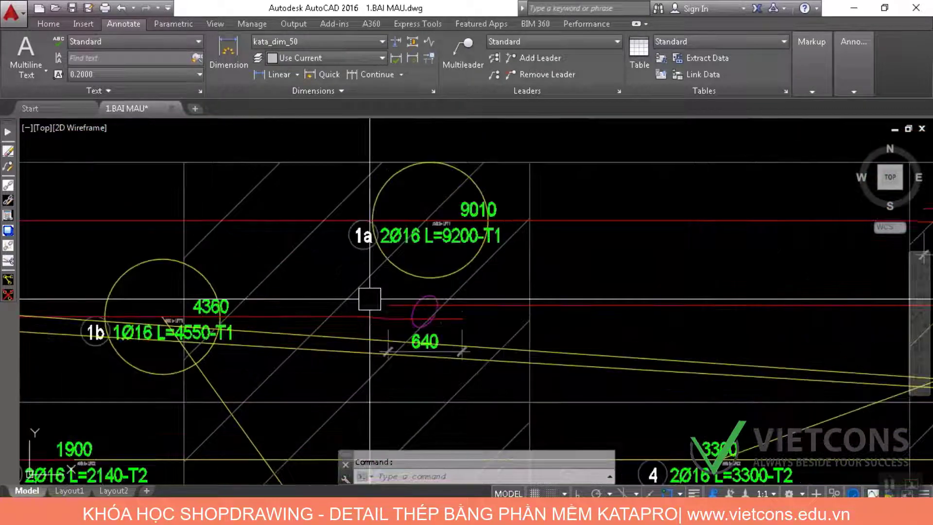
scroll(370, 299, "down", 3)
left_click_drag(740, 356, 275, 260)
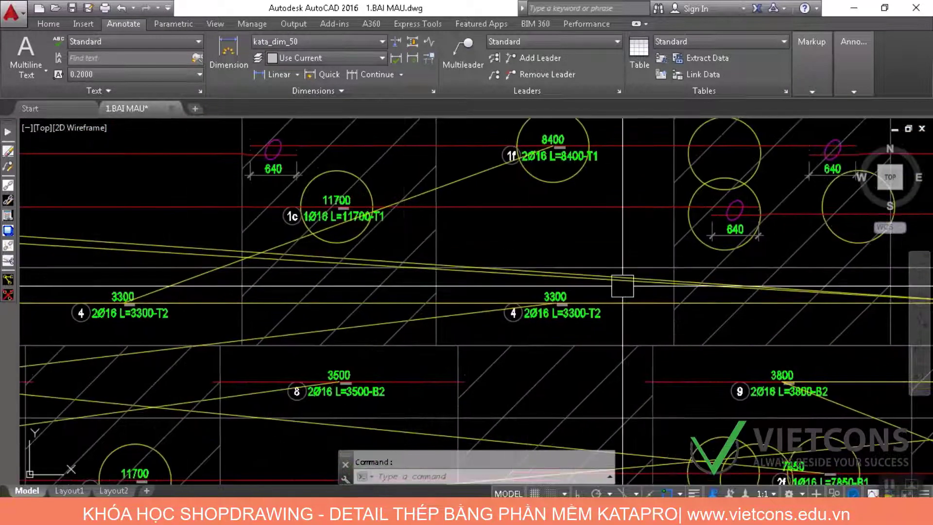
scroll(622, 286, "down", 5)
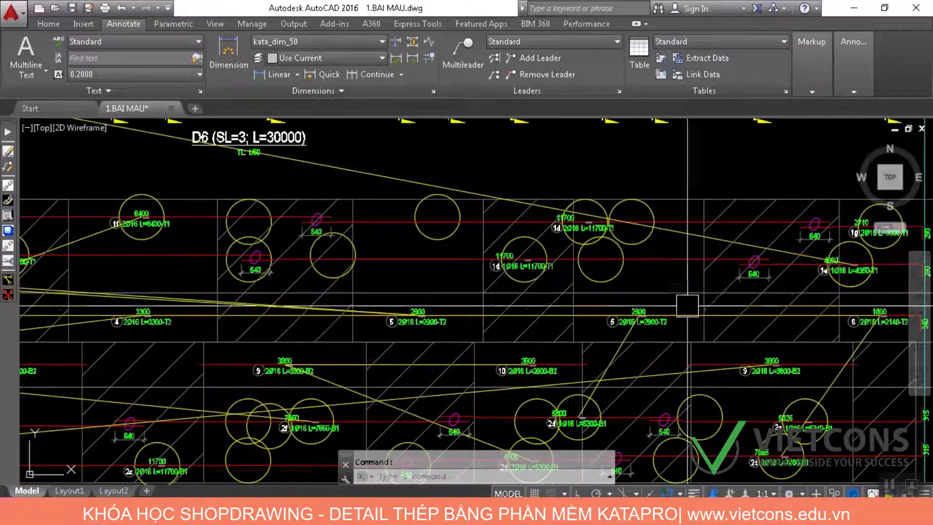
left_click_drag(525, 300, 256, 214)
left_click_drag(349, 295, 501, 285)
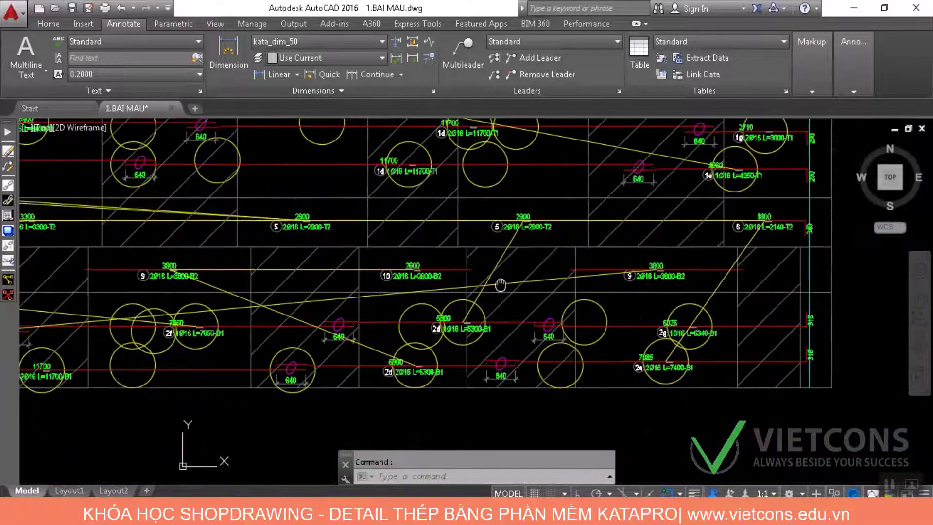
scroll(501, 285, "down", 6)
scroll(291, 323, "up", 6)
scroll(608, 350, "up", 3)
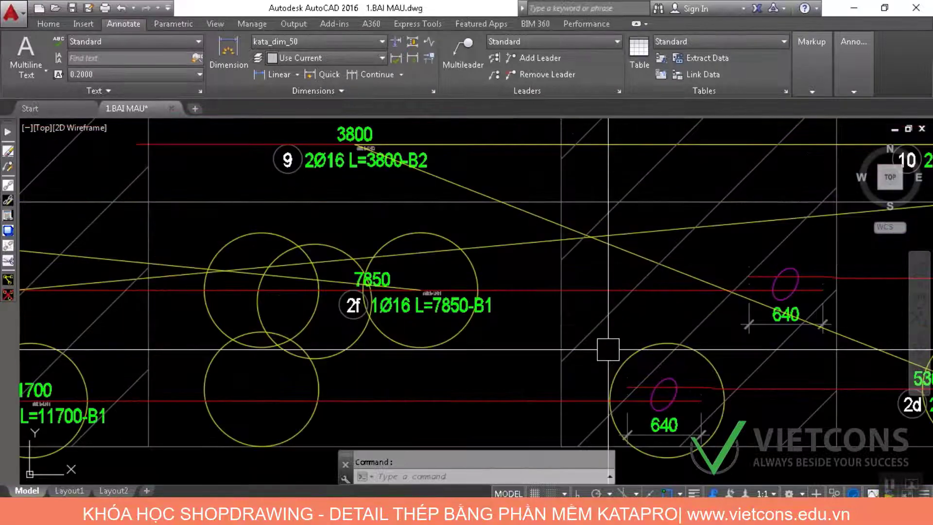
scroll(608, 350, "down", 5)
scroll(443, 293, "up", 3)
Select the two long link lines entering beam D6 from the earlier beams and trace them to their bar
left_click(443, 293)
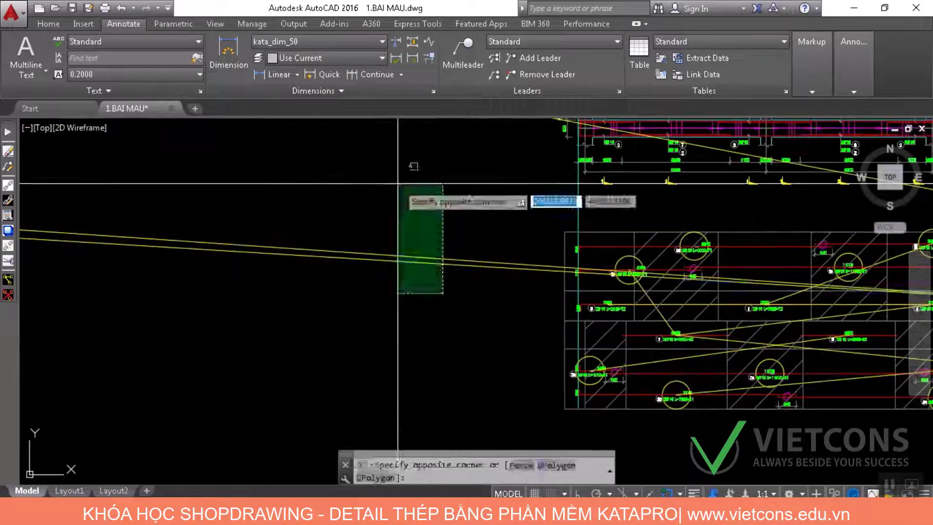
left_click(399, 184)
scroll(188, 254, "down", 5)
scroll(830, 351, "up", 3)
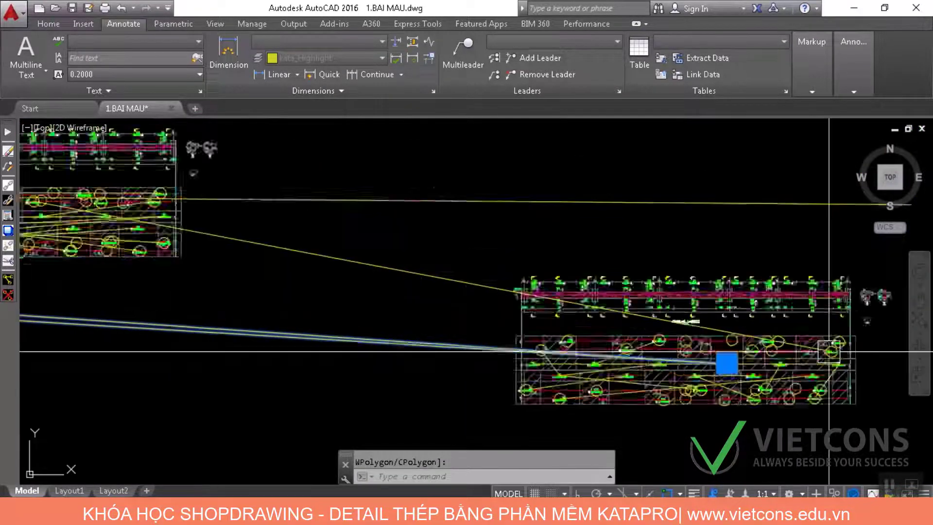
scroll(826, 357, "up", 4)
left_click_drag(692, 404, 681, 271)
Switch to Excel and check the Ø16 leftover stock on the To_hop_thep and Kho_thep sheets
key("alt+Tab")
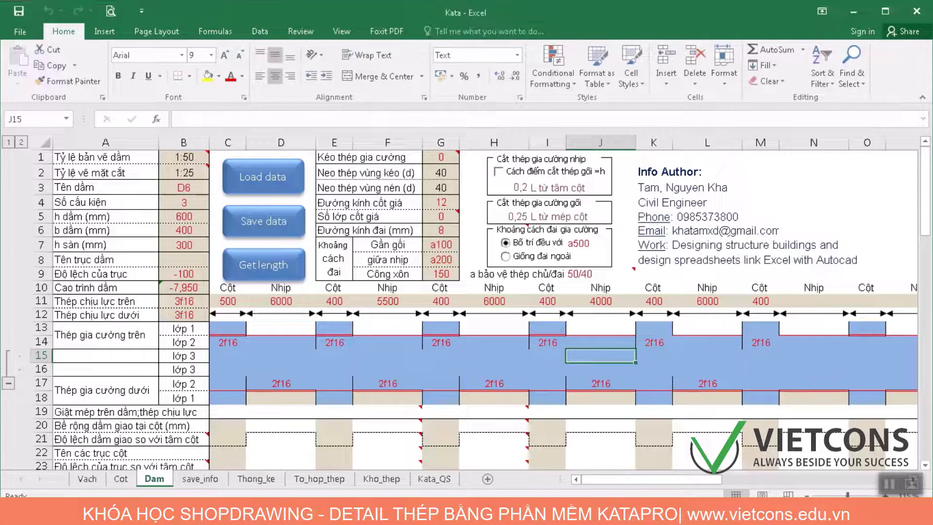
left_click(335, 480)
left_click(380, 481)
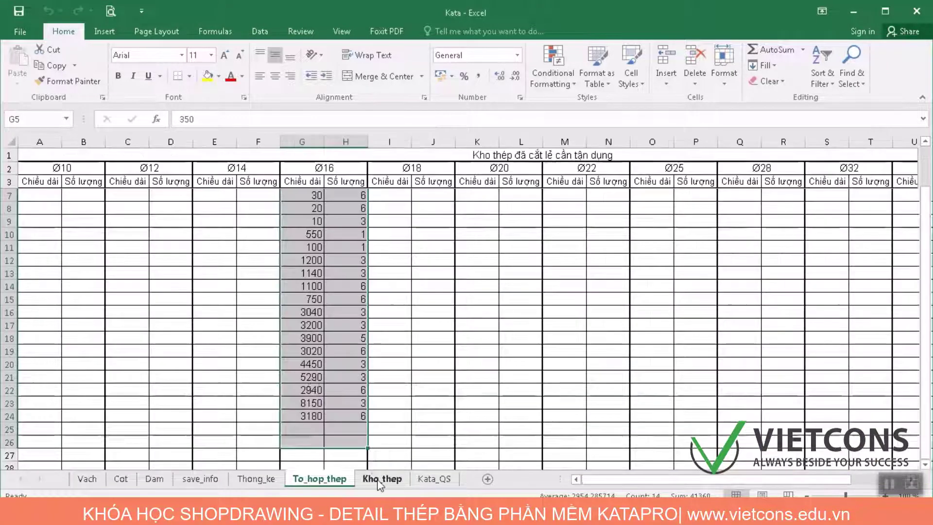
Return to AutoCAD and examine beam D6's top bars and their links from the first support to the far end
key("alt+Tab")
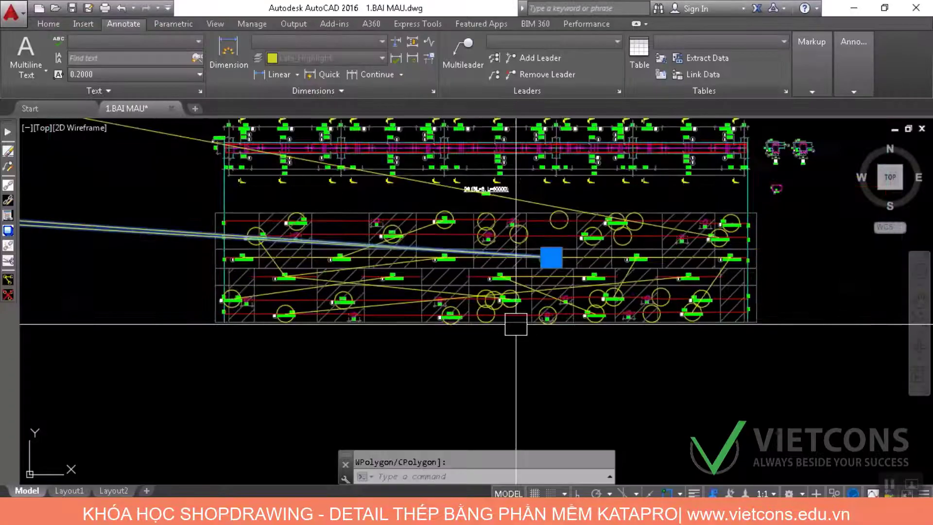
scroll(515, 323, "down", 4)
scroll(510, 314, "up", 6)
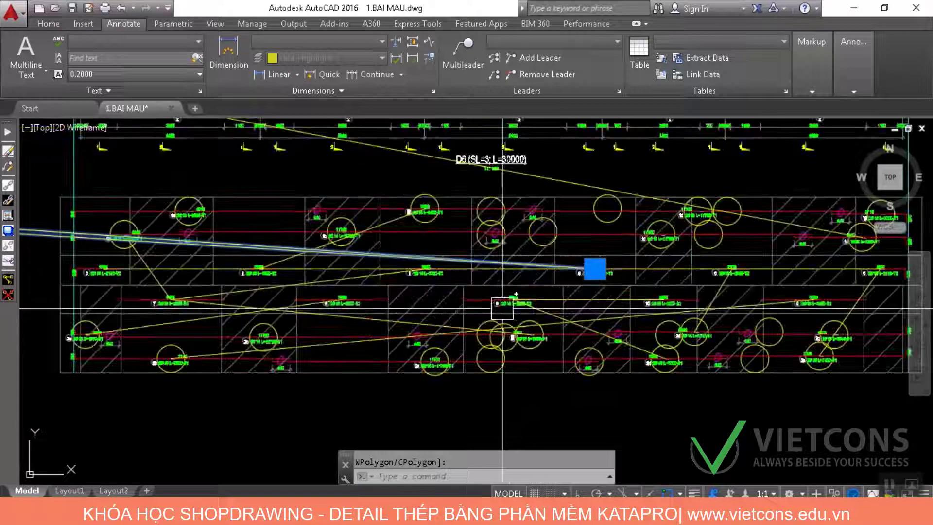
scroll(163, 226, "up", 2)
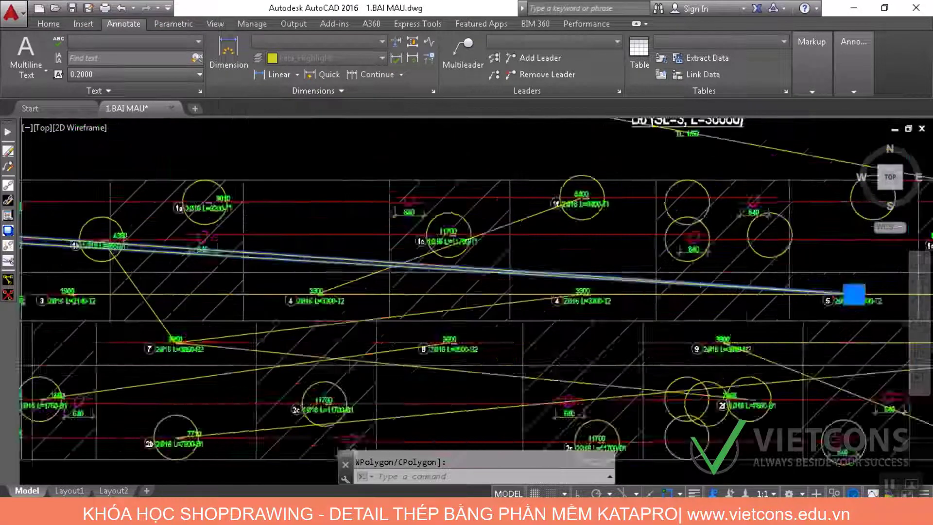
scroll(167, 229, "up", 1)
scroll(710, 281, "down", 3)
scroll(286, 239, "up", 2)
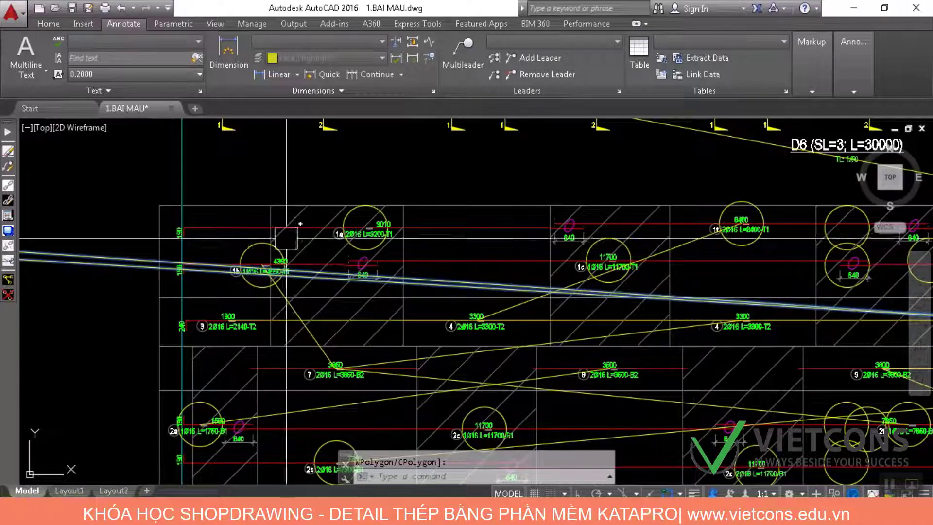
scroll(335, 230, "up", 4)
scroll(304, 322, "down", 2)
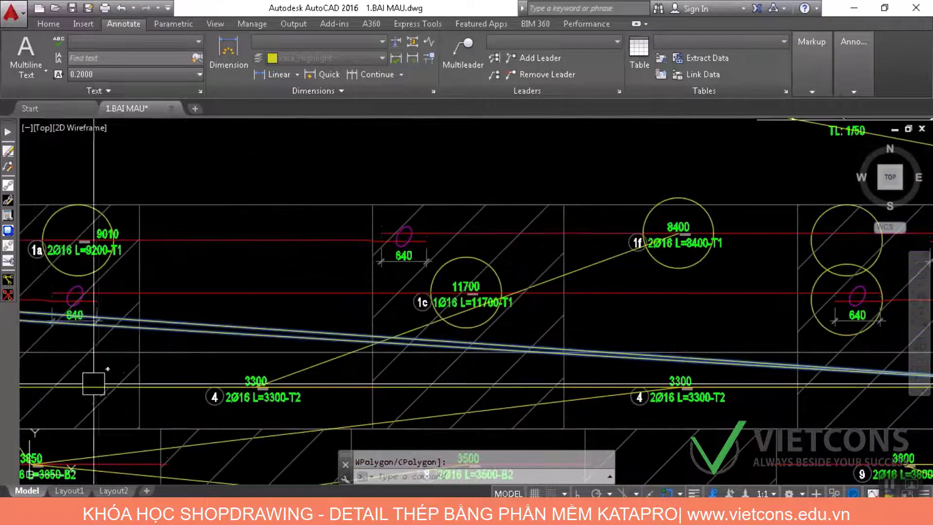
mouse_move(734, 384)
left_mouse_down()
mouse_move(386, 380)
mouse_move(93, 348)
left_mouse_up()
left_click_drag(742, 323, 87, 338)
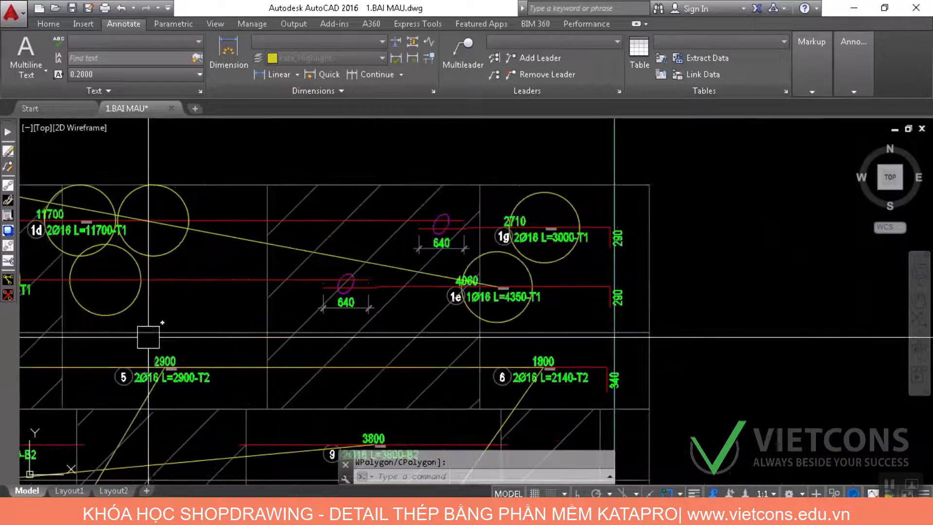
Compare the Ø16 leftovers on Kho_thep, selecting cell G20, with the bars at the far end of beam D6
left_click(460, 513)
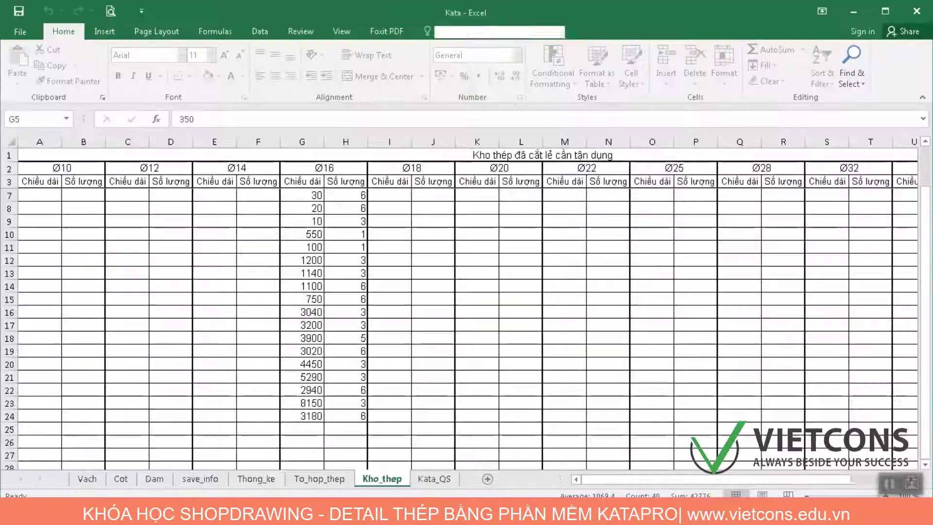
left_click(304, 352)
key("alt+Tab")
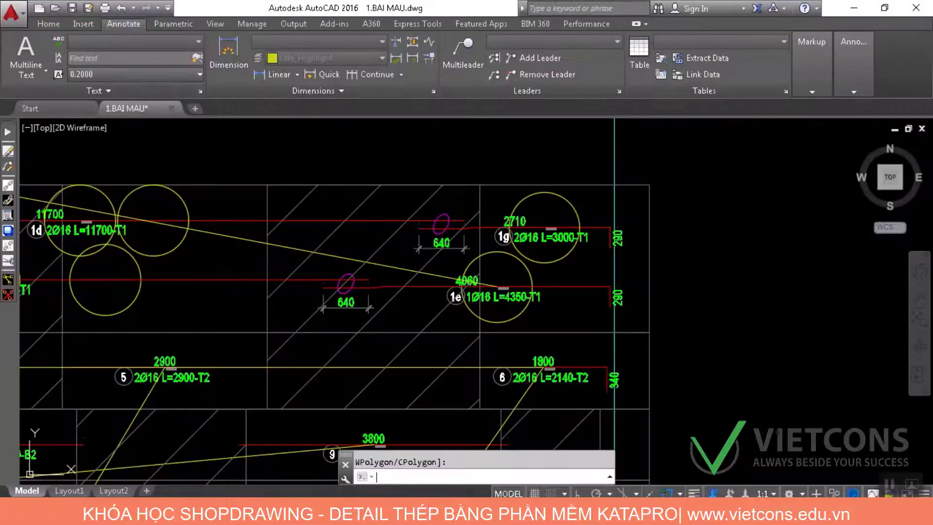
key("alt+Tab")
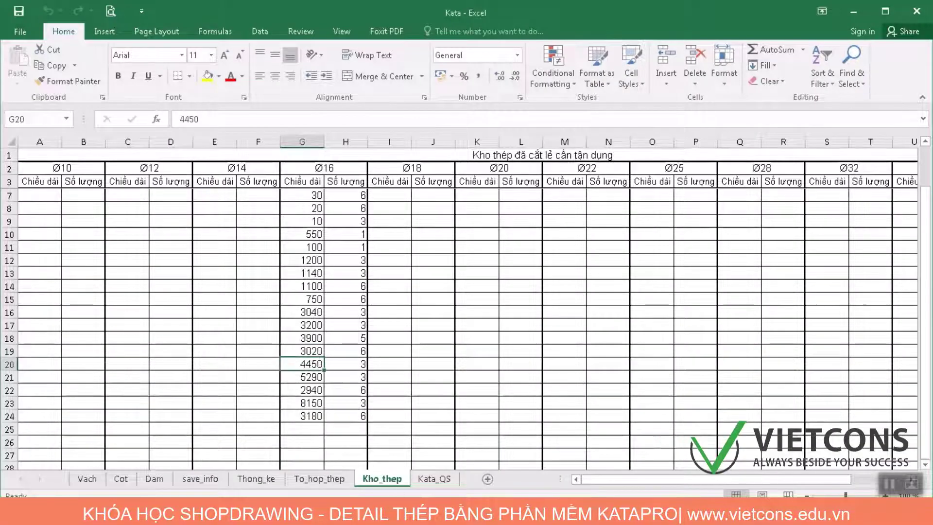
key("alt+Tab")
left_click_drag(565, 368, 872, 239)
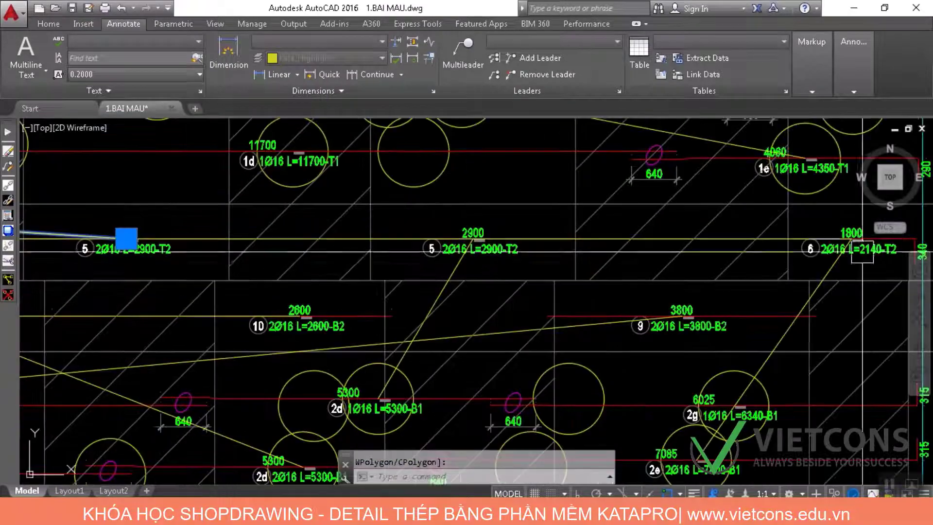
Compare the bottom bars at beam D6's far end with the Ø16 leftovers on Excel's Kho_thep sheet, selecting cells G21:H21
left_click_drag(783, 364, 756, 243)
scroll(763, 276, "down", 4)
left_click_drag(763, 277, 680, 383)
scroll(654, 410, "up", 4)
scroll(648, 412, "up", 2)
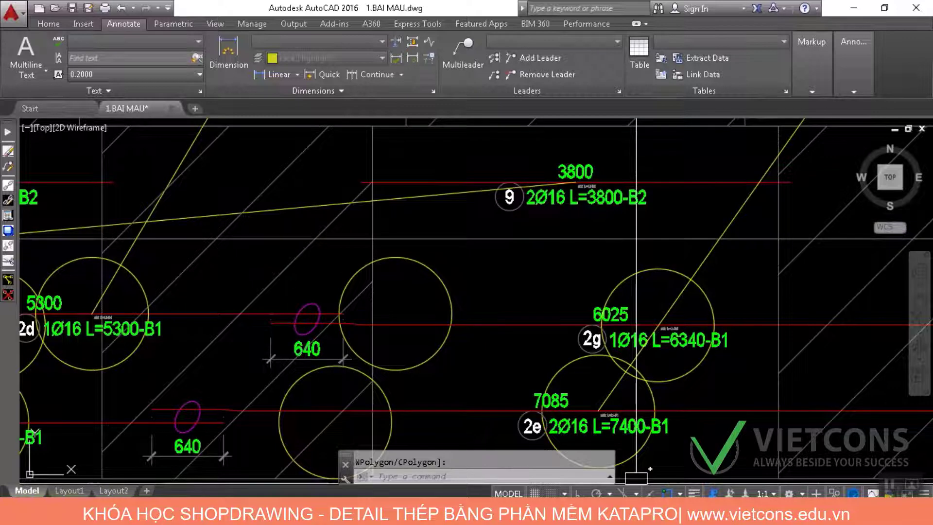
key("alt+Tab")
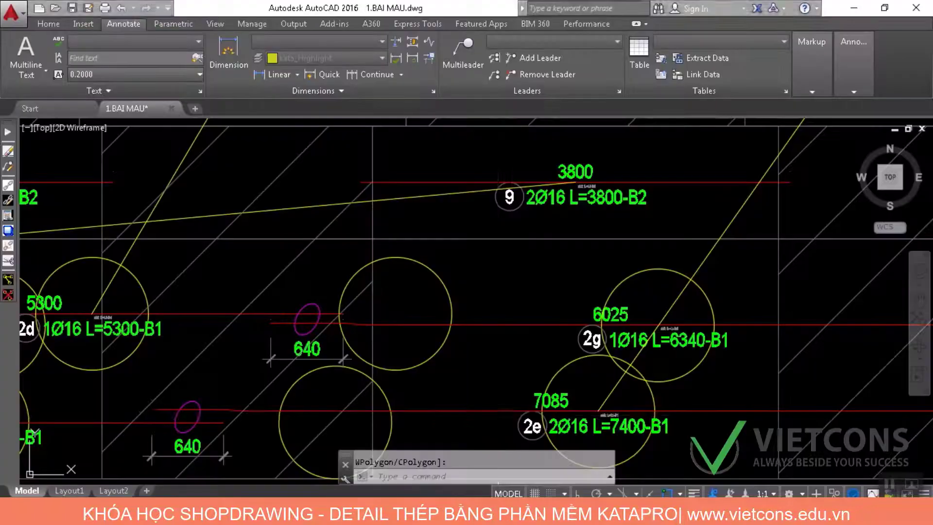
key("alt+Tab")
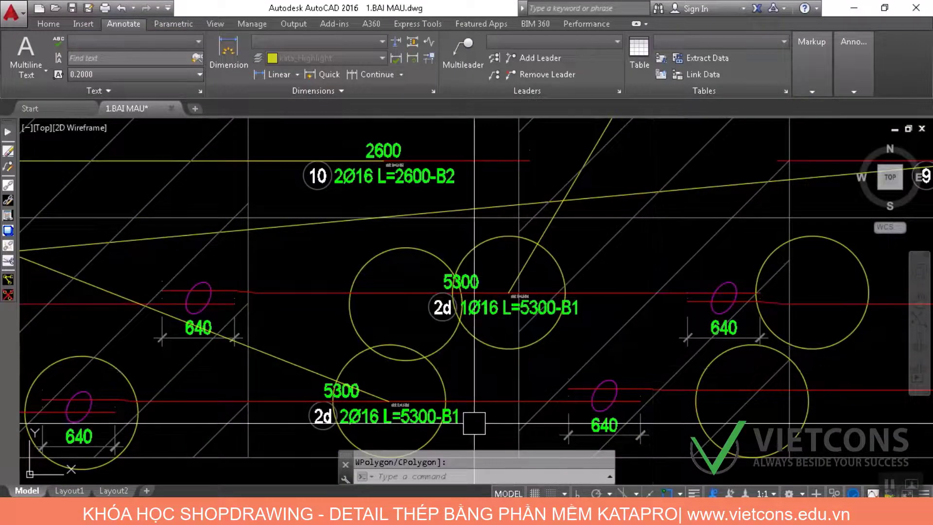
key("alt+Tab")
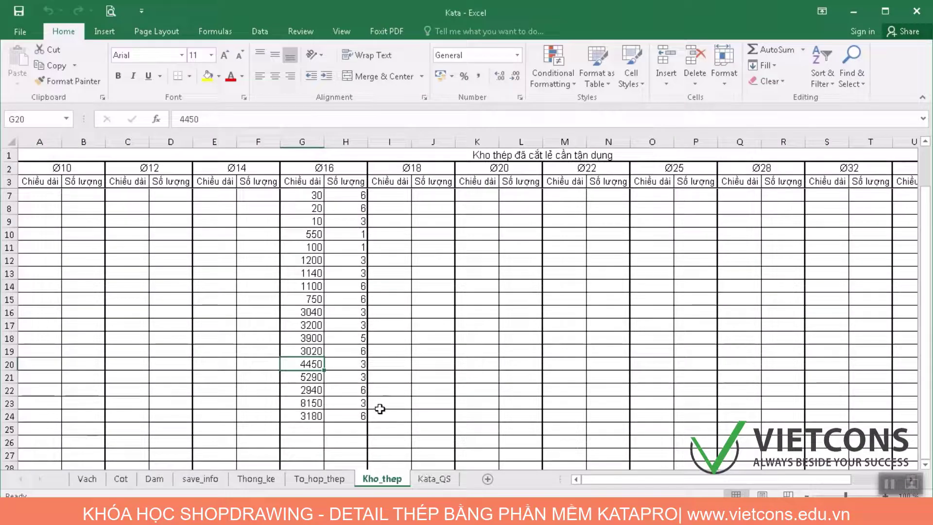
left_click_drag(308, 373, 358, 377)
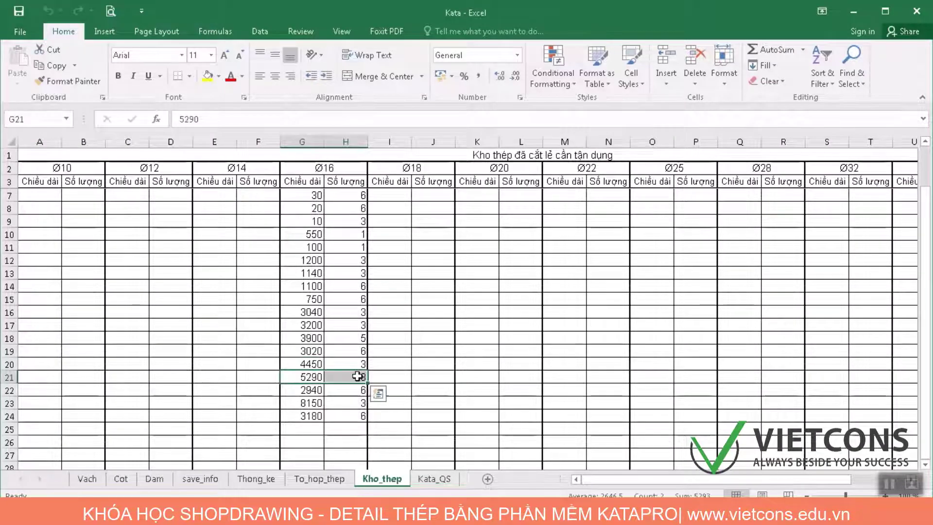
Return to AutoCAD and examine beam D6's bottom bars and their links back to the first support
key("alt+Tab")
left_click_drag(412, 399, 574, 369)
scroll(574, 369, "down", 2)
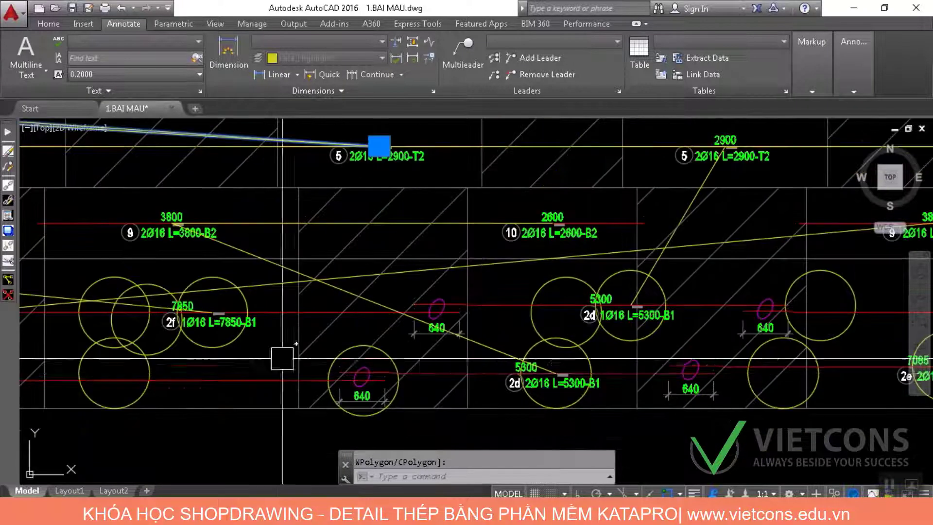
left_click_drag(250, 358, 567, 386)
left_click_drag(250, 424, 440, 447)
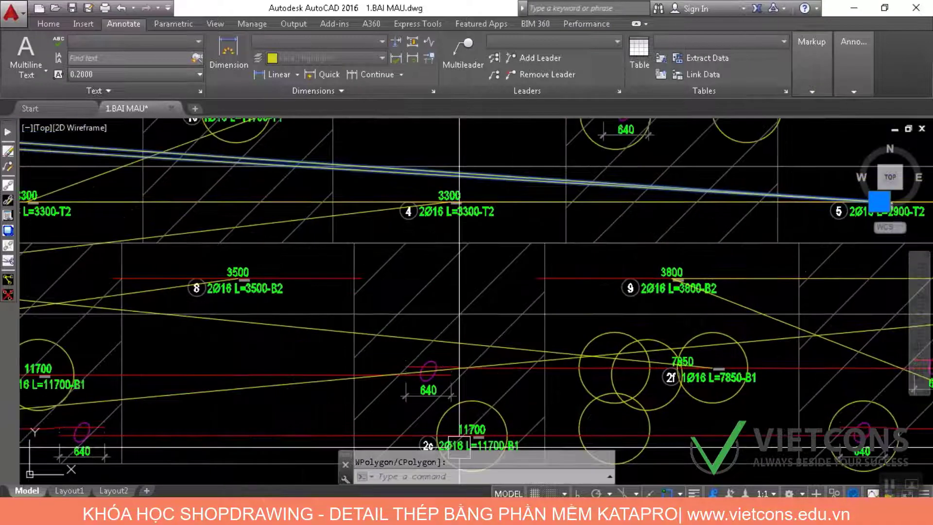
left_click_drag(290, 368, 733, 341)
left_click_drag(333, 348, 604, 348)
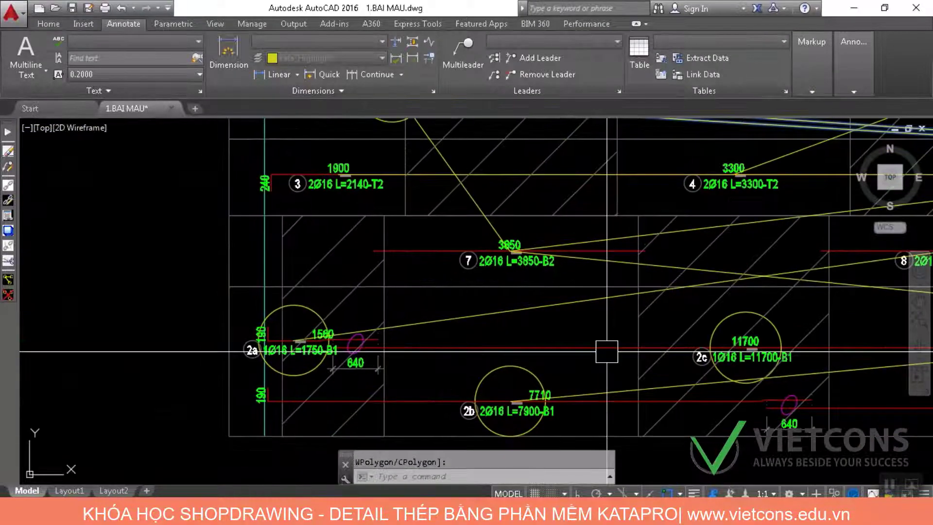
left_click_drag(500, 224, 500, 344)
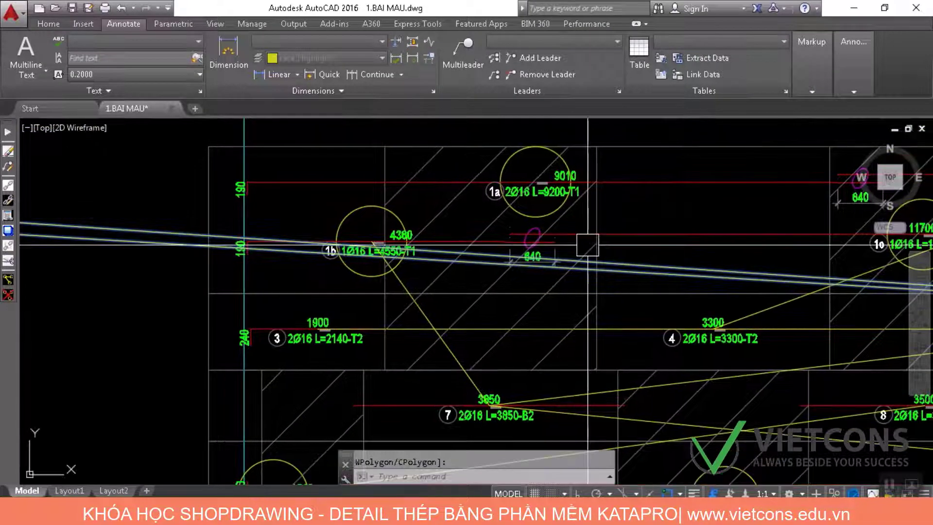
Remove the yellow link lines that connect the combined bars in the beam drawings
scroll(592, 234, "down", 4)
left_click(6, 294)
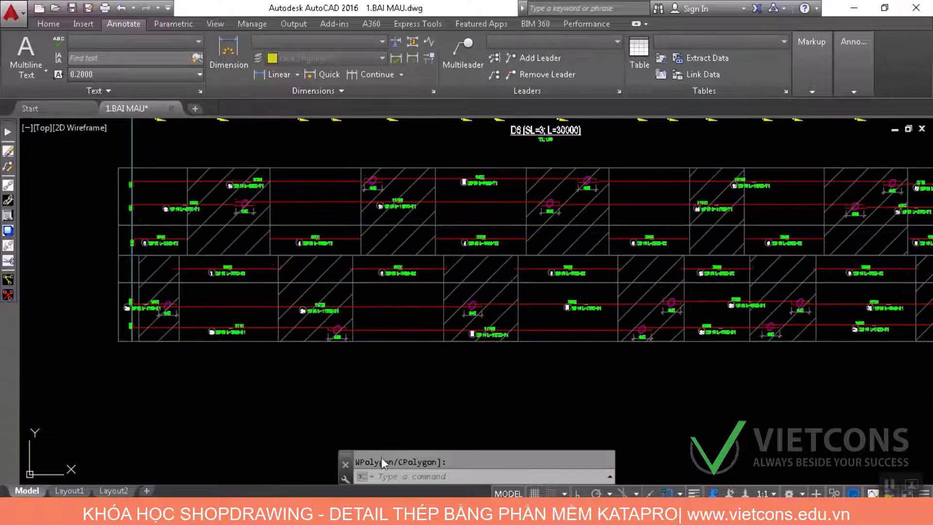
left_click(501, 511)
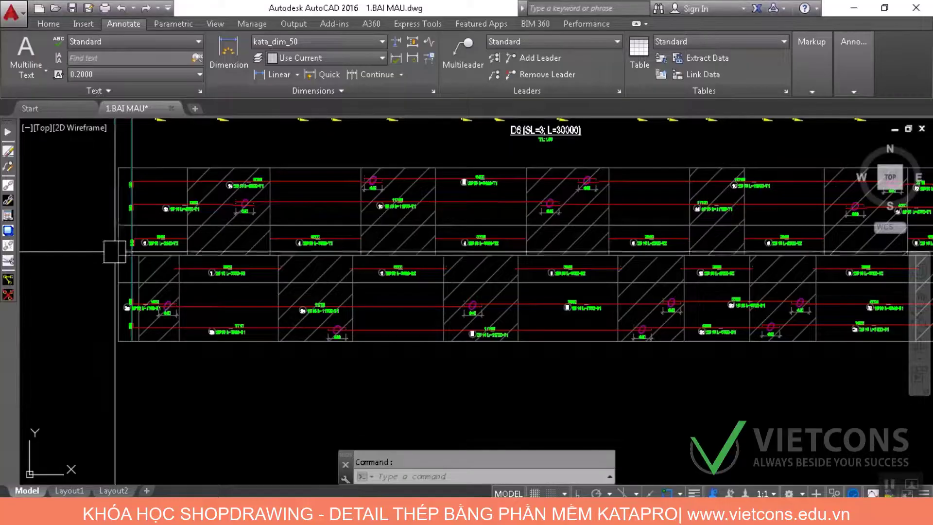
Erase the whole drawing of beam D6, including its bar layout
scroll(110, 252, "down", 5)
scroll(502, 308, "down", 6)
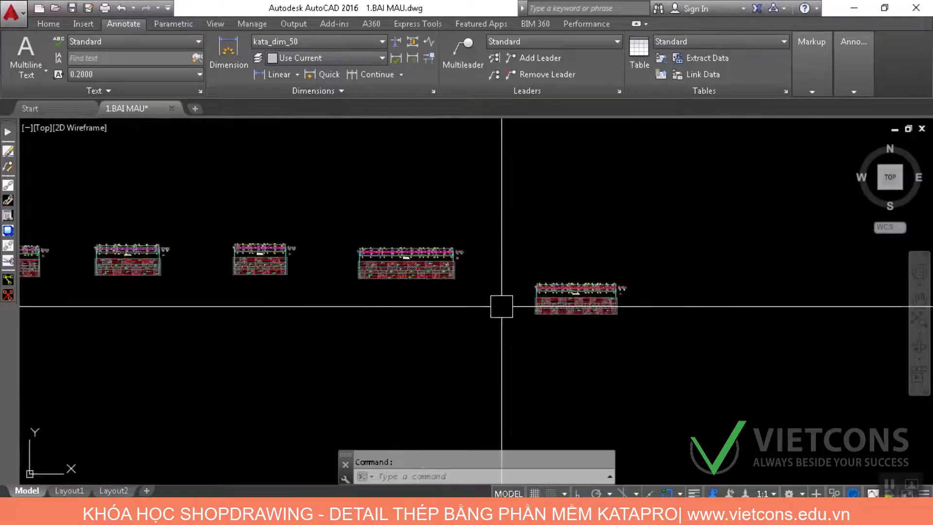
scroll(519, 307, "up", 3)
left_click(538, 227)
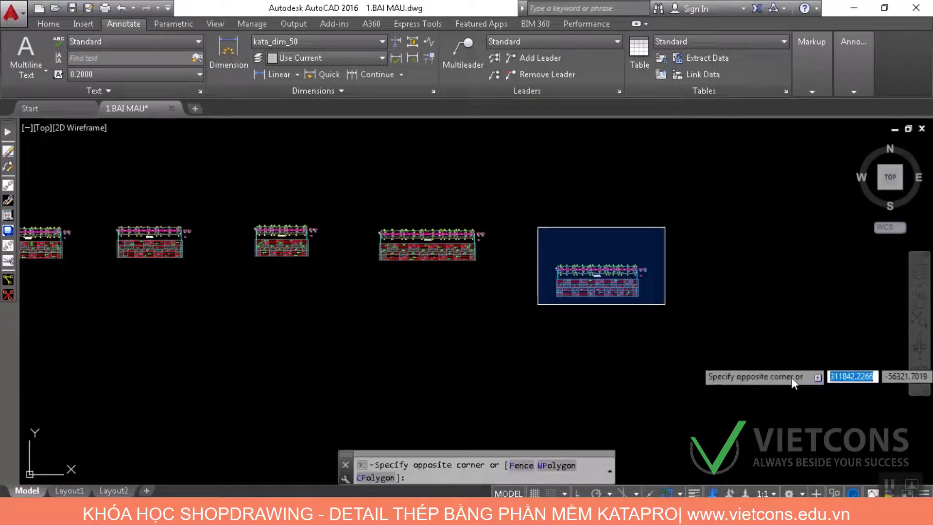
left_click(737, 359)
key("Delete")
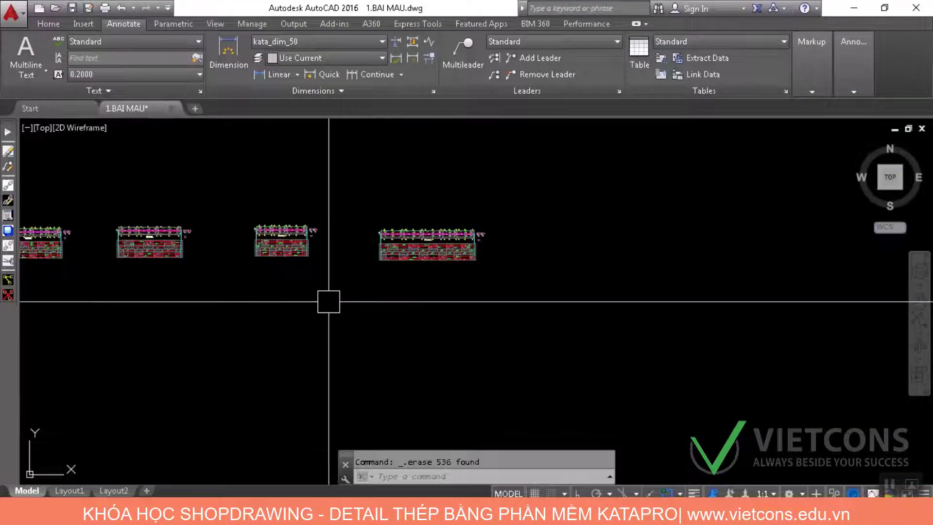
scroll(465, 269, "down", 2)
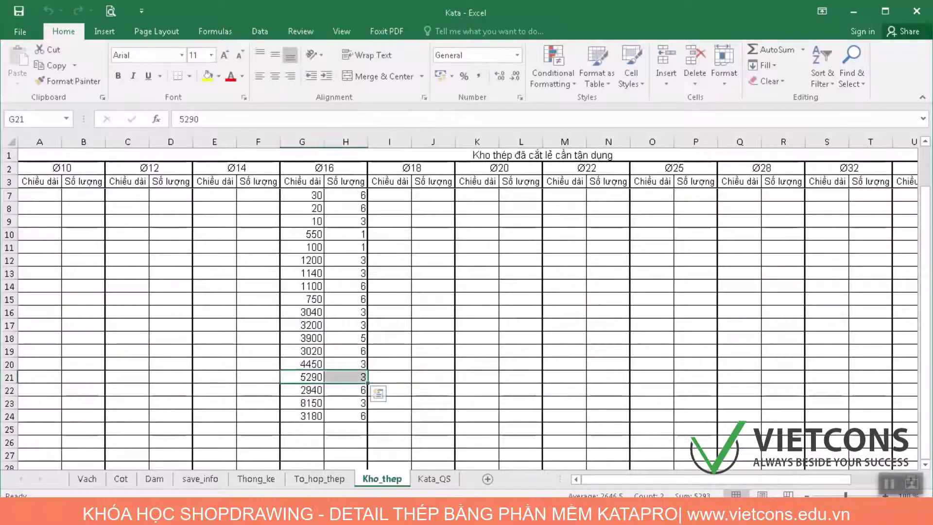
In Excel, clear the combination data on the To_hop_thep sheet and delete the Ø16 leftover stock on Kho_thep
left_click(307, 482)
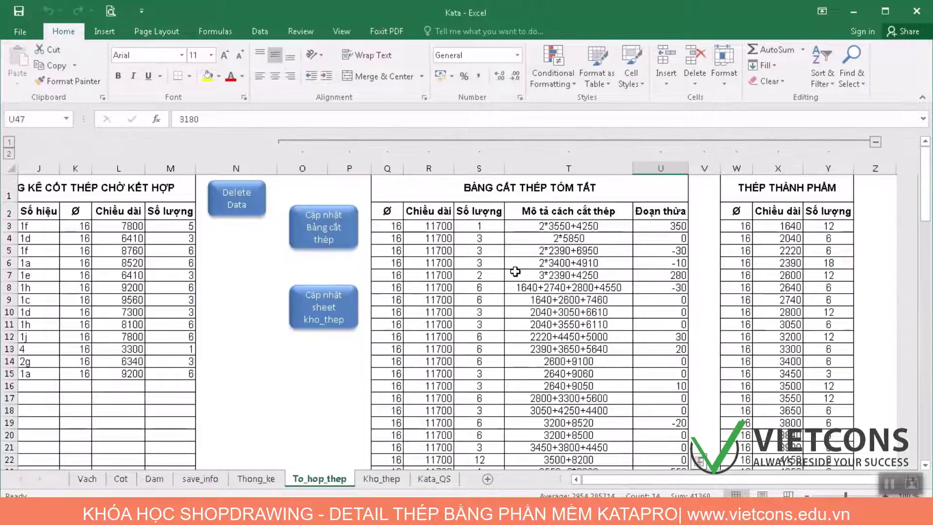
left_click(233, 213)
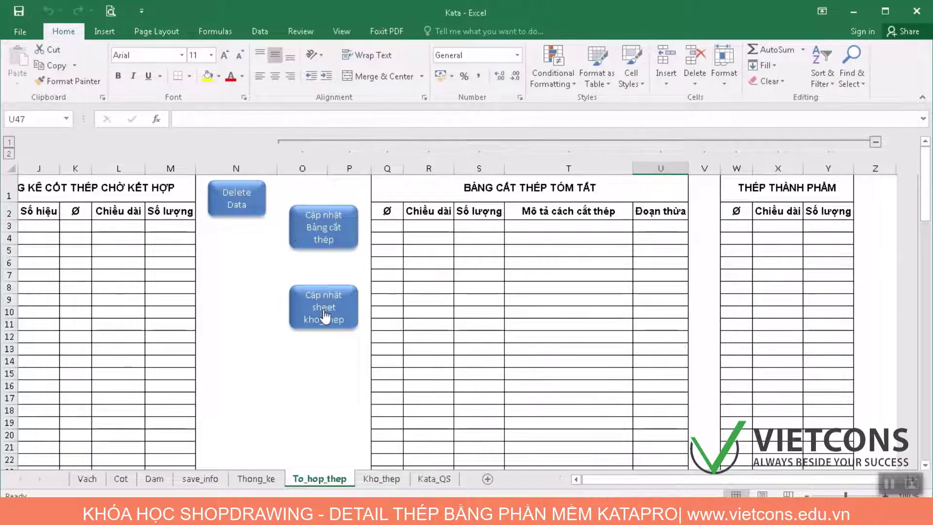
left_click(382, 479)
left_click_drag(258, 290, 438, 370)
scroll(438, 371, "up", 9)
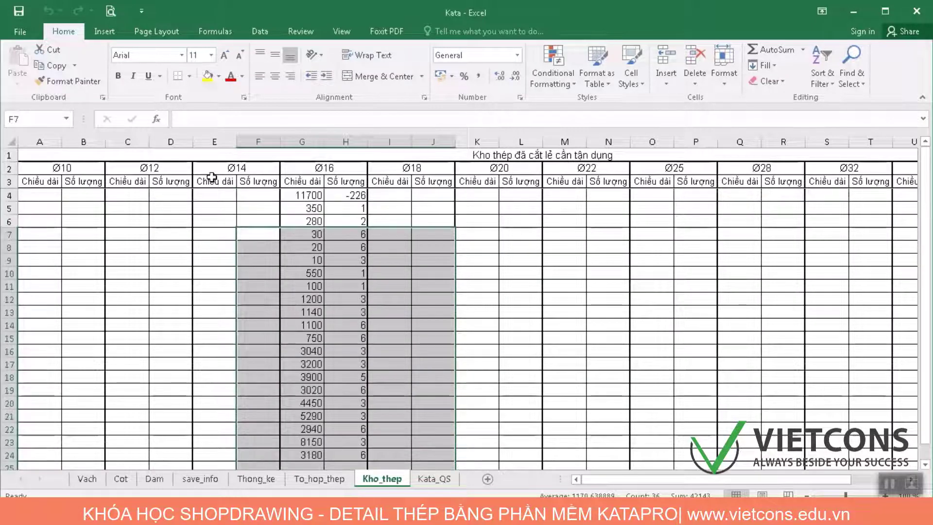
left_click_drag(248, 199, 412, 416)
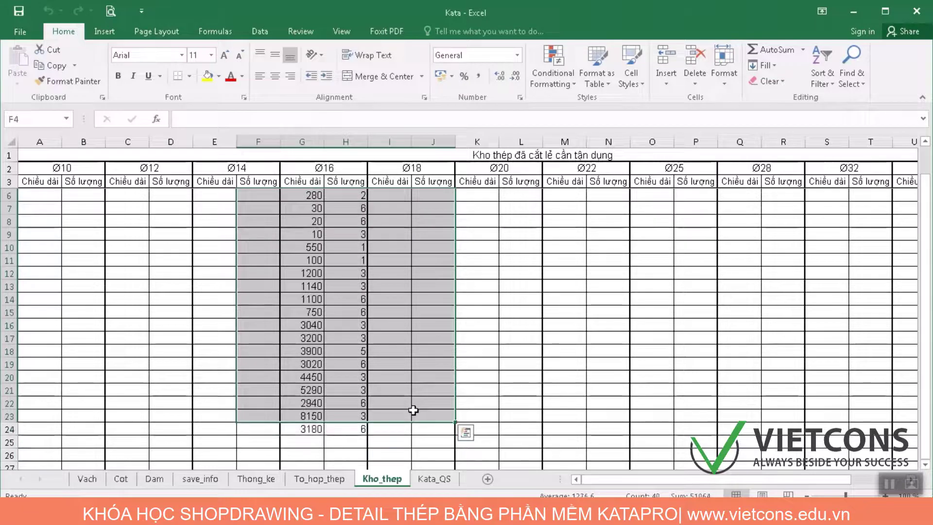
left_click_drag(425, 453, 261, 391)
key("Delete")
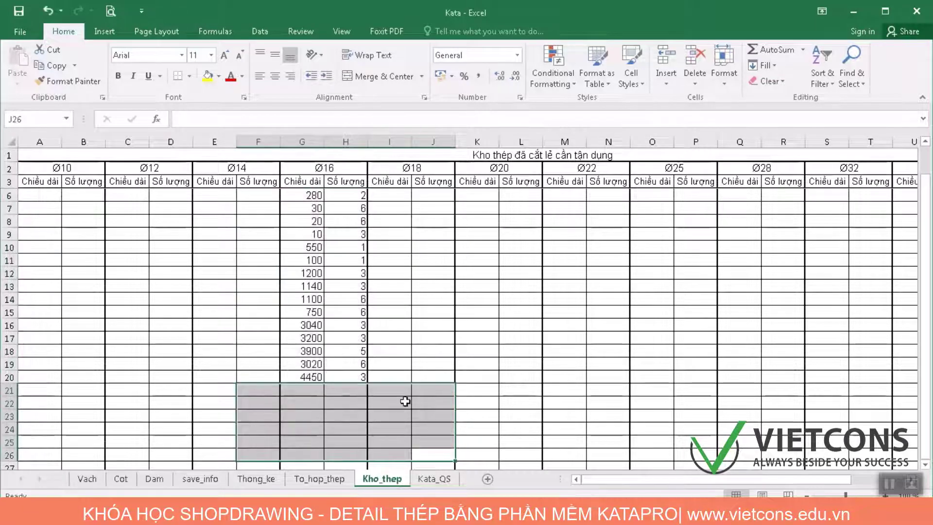
left_click_drag(428, 406, 258, 194)
key("Delete")
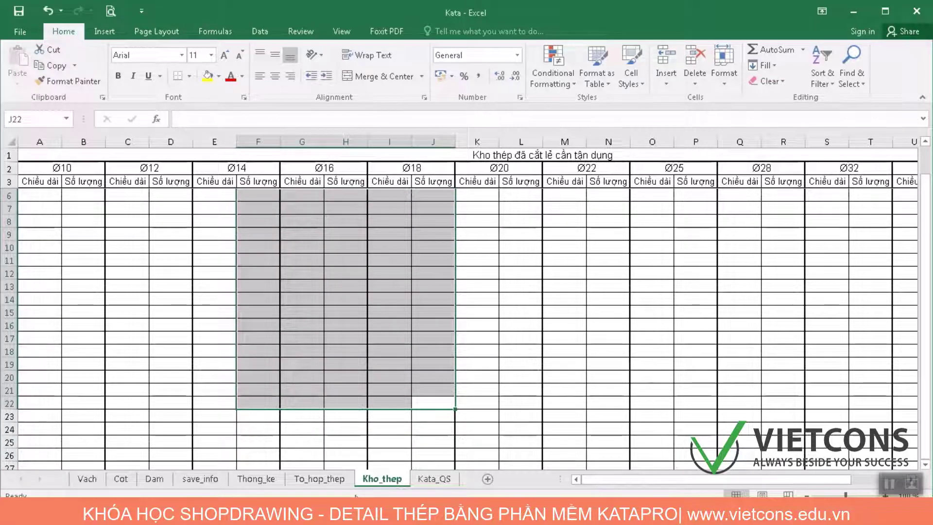
Return to AutoCAD and run TOHOP on all five remaining beams together, accepting that bars under 10 mm diameter are skipped
key("ctrl+Page_Up")
key("alt+Tab")
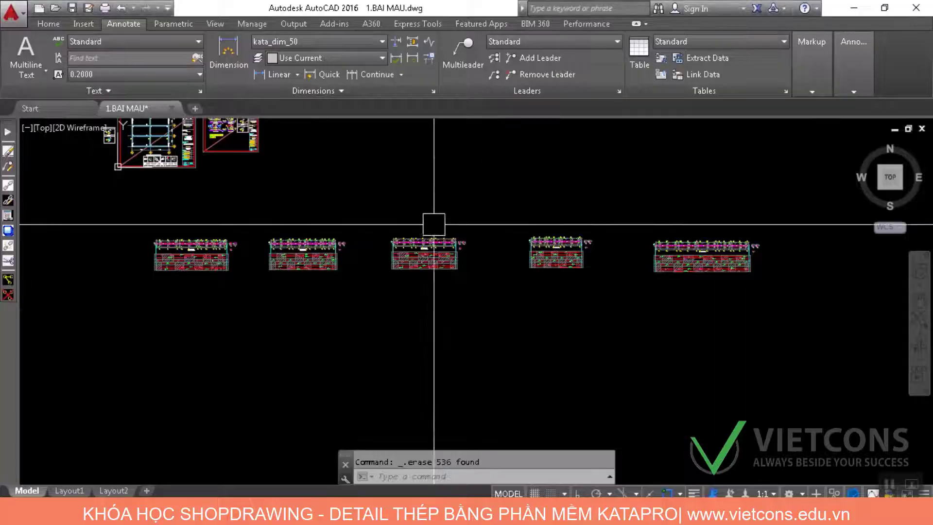
type("T")
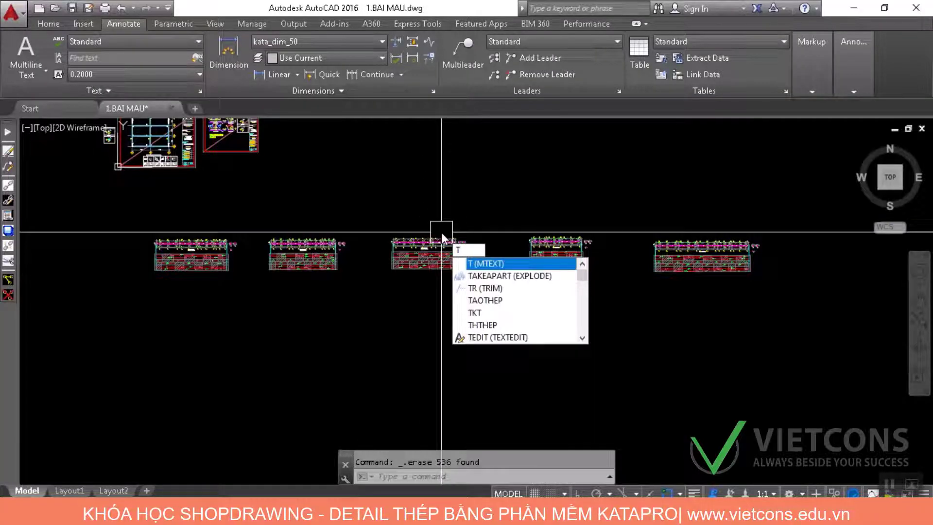
type("OHO")
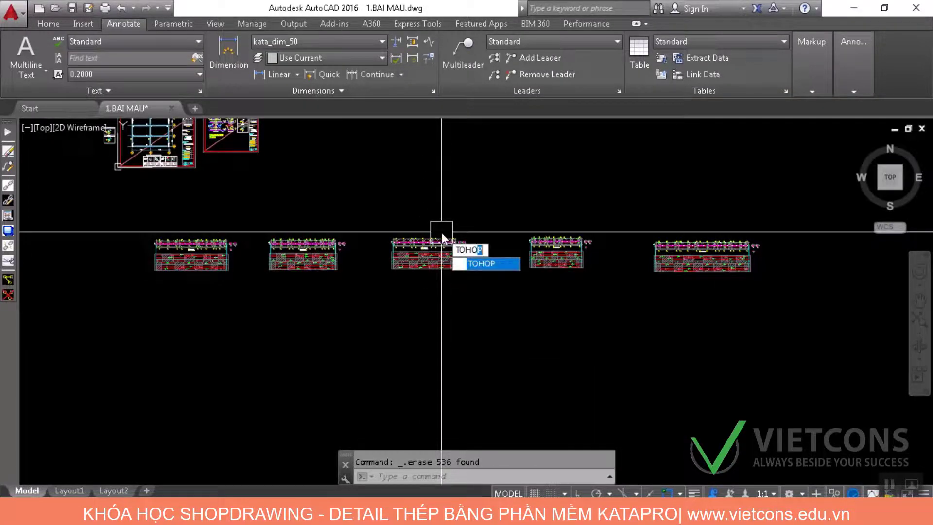
type("P")
key("Return")
left_click(826, 299)
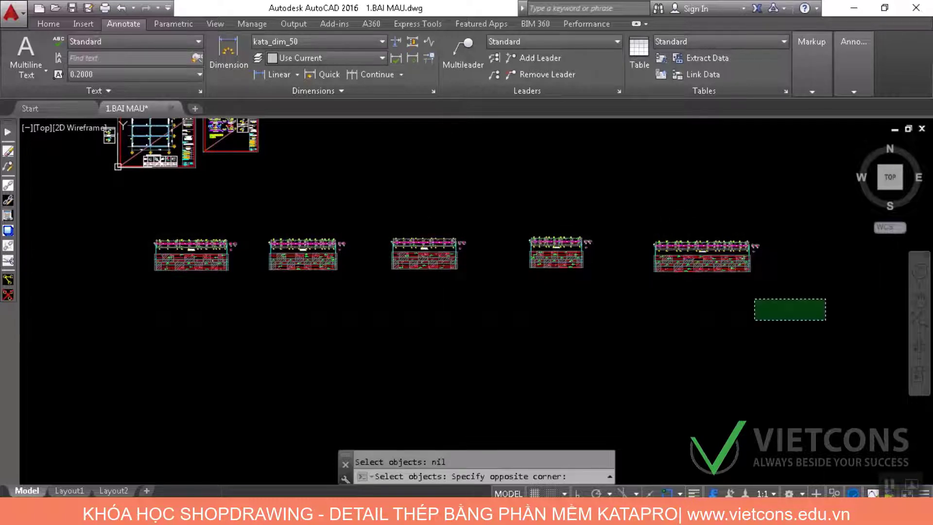
left_click(58, 194)
key("Return")
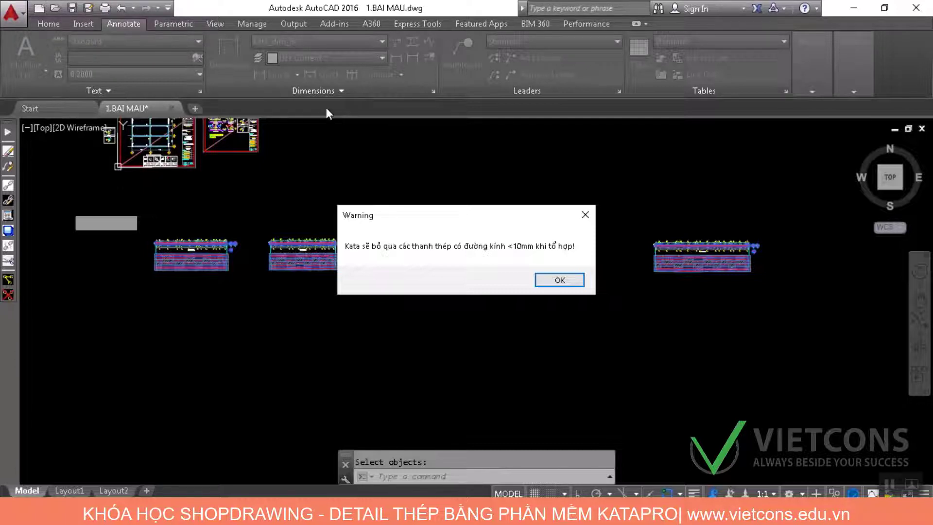
left_click(572, 281)
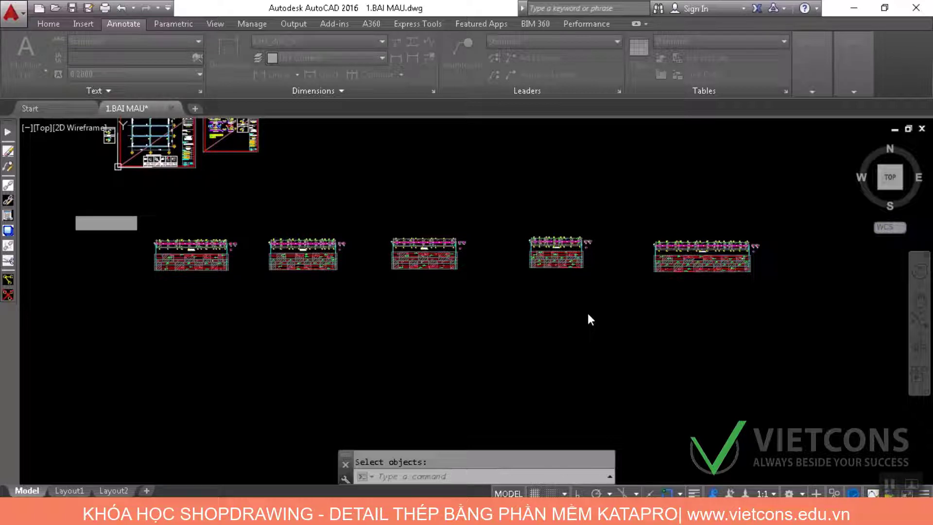
Switch to Excel and check the new combined cutting list on the To_hop_thep sheet down to its last row
key("alt+Tab")
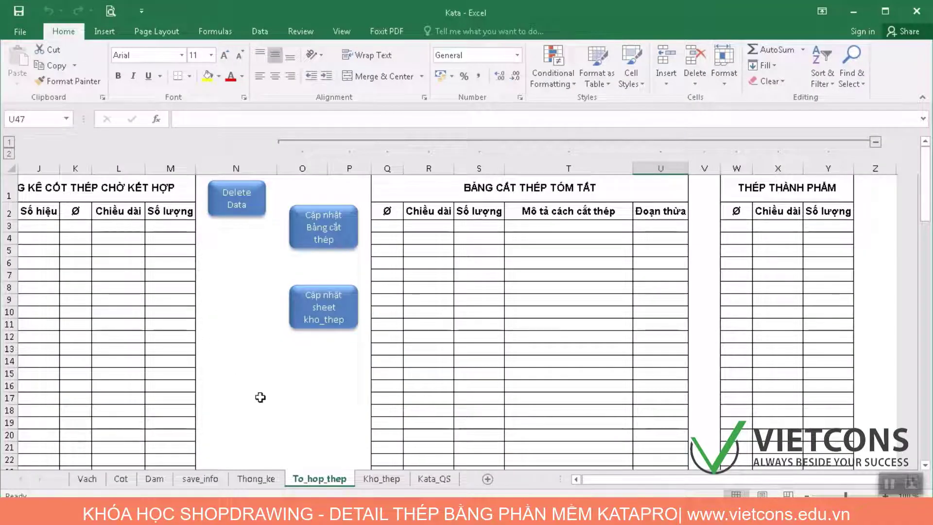
key("alt+Tab")
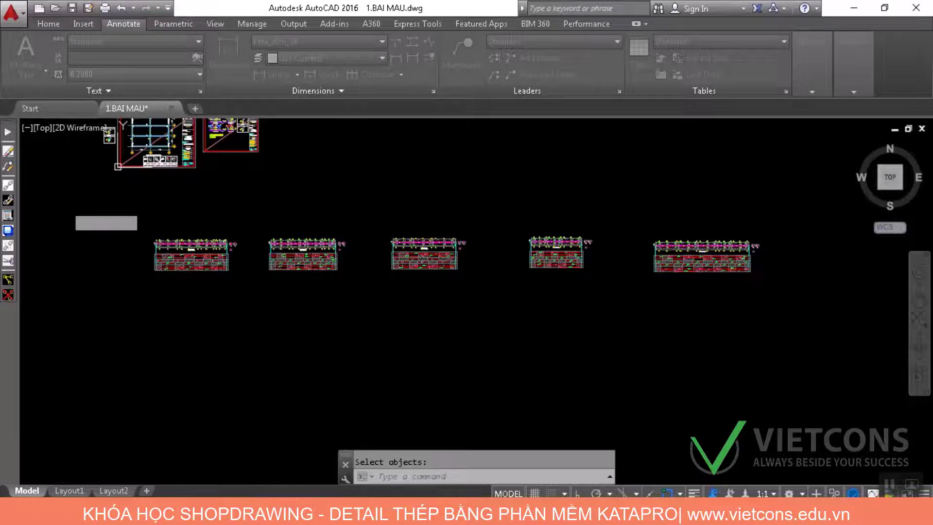
left_click(603, 513)
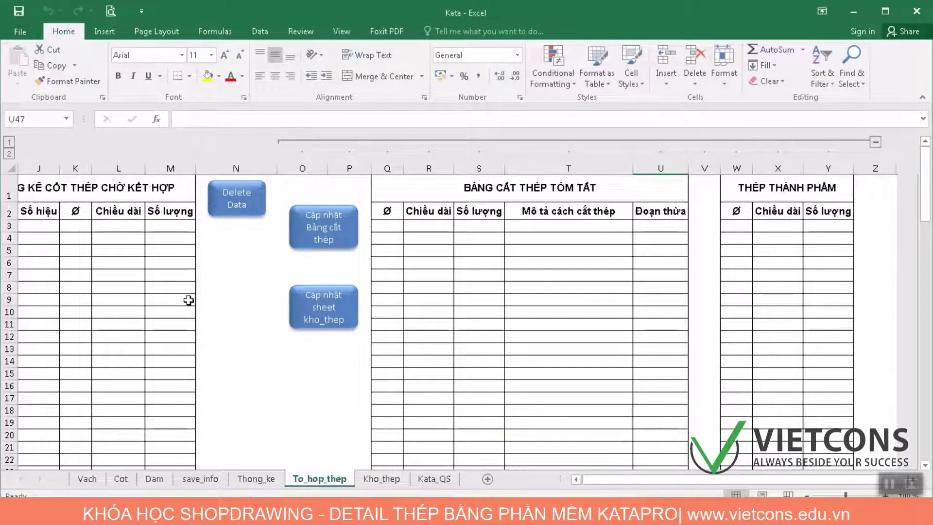
left_click(167, 301)
left_click_drag(700, 479, 606, 488)
scroll(248, 330, "down", 18)
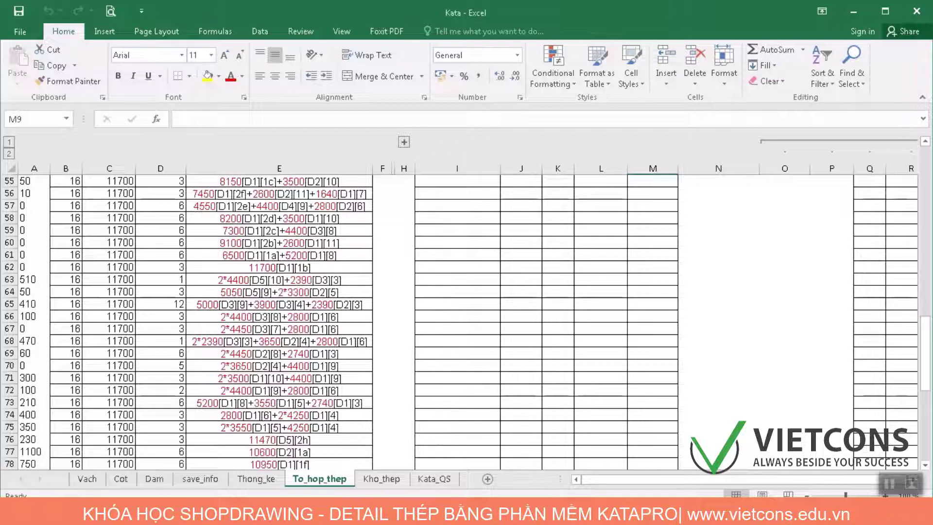
scroll(302, 401, "down", 4)
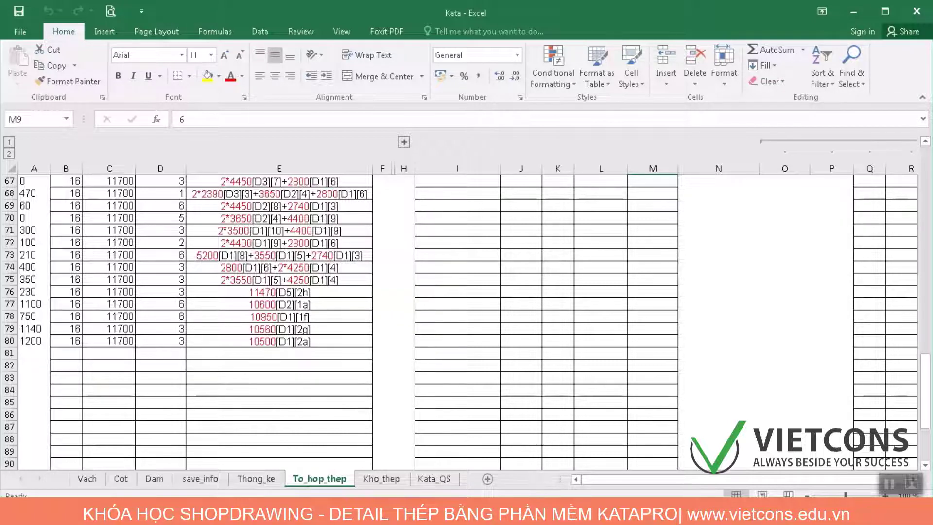
Switch to AutoCAD and select the yellow link lines running between the five beams' bar layouts
key("alt+Tab")
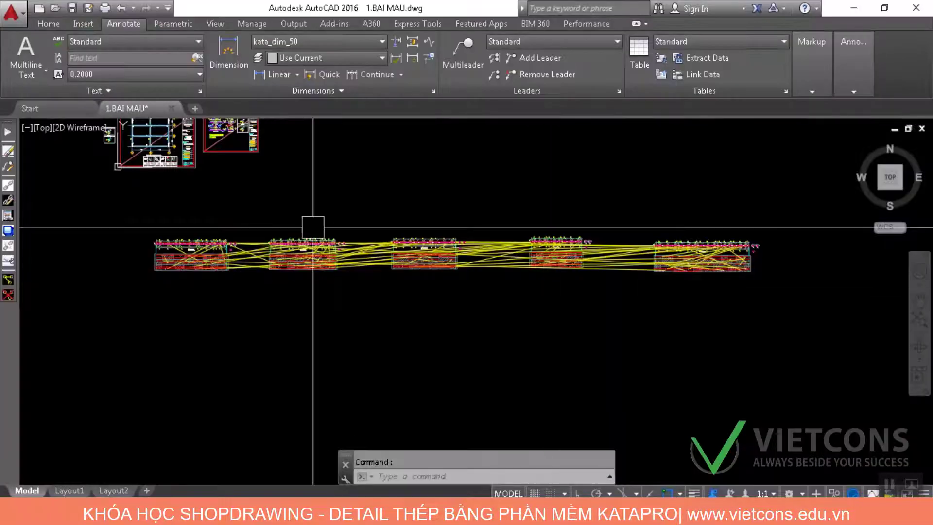
scroll(267, 242, "up", 5)
left_click(234, 193)
left_click(180, 372)
left_click(704, 346)
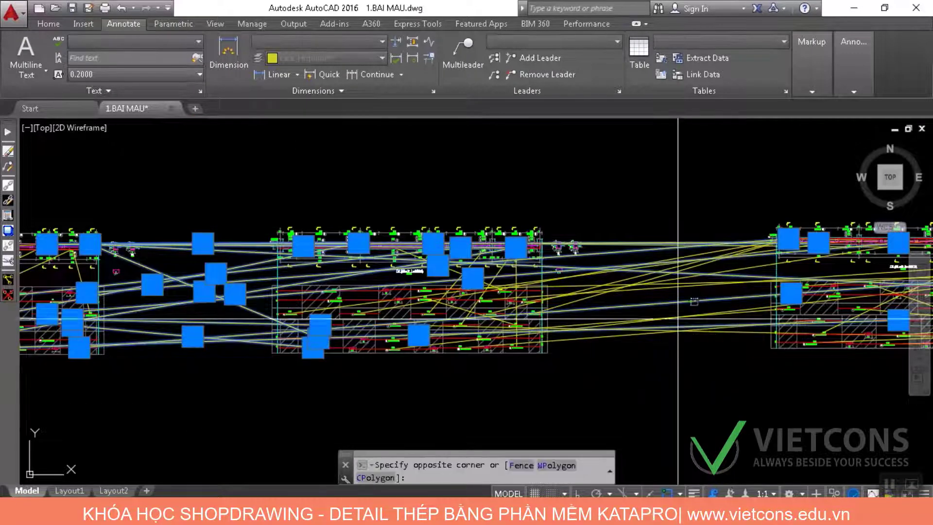
left_click(631, 173)
left_click_drag(617, 207, 53, 185)
left_click(510, 351)
left_click(477, 190)
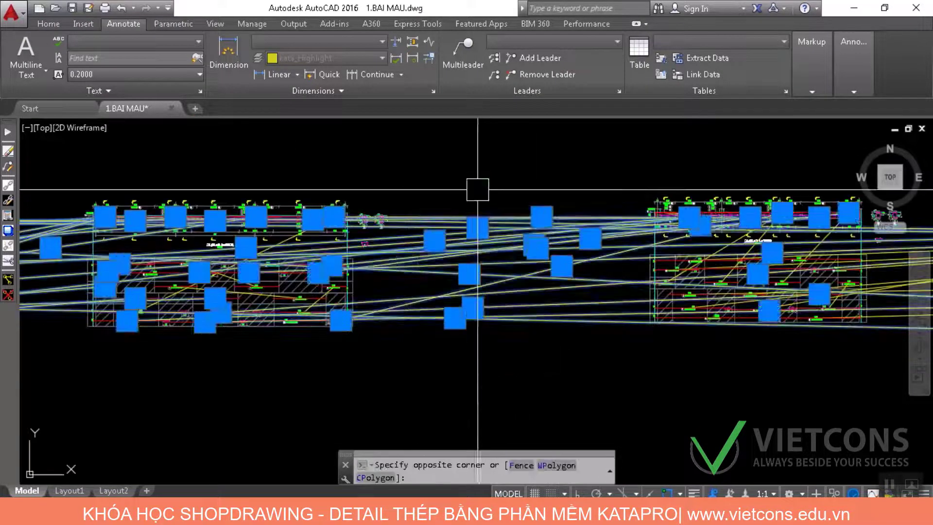
mouse_move(526, 235)
left_mouse_down()
mouse_move(433, 248)
mouse_move(124, 247)
left_mouse_up()
scroll(532, 229, "up", 2)
left_click(733, 232)
left_click(674, 407)
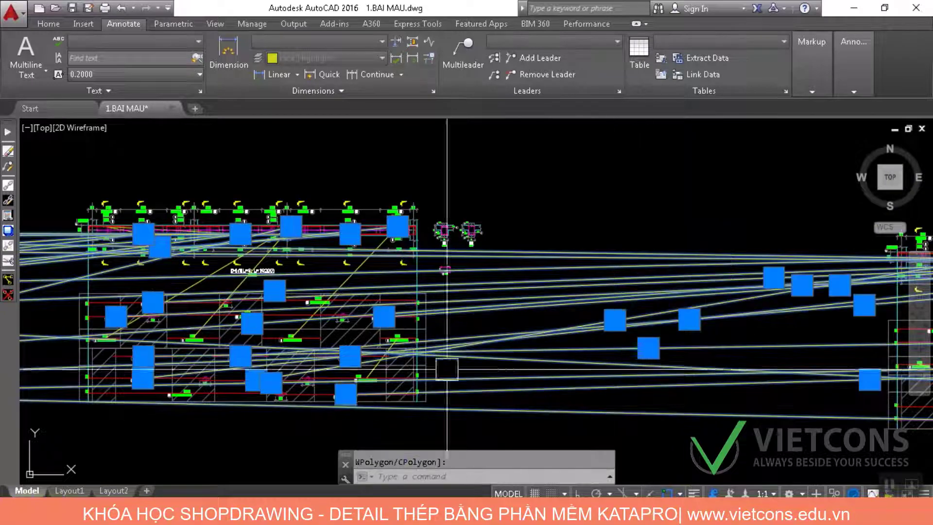
Examine where the highlighted links attach to the individual bar labels in one beam's layout
scroll(435, 302, "down", 2)
scroll(431, 292, "up", 2)
scroll(295, 413, "up", 6)
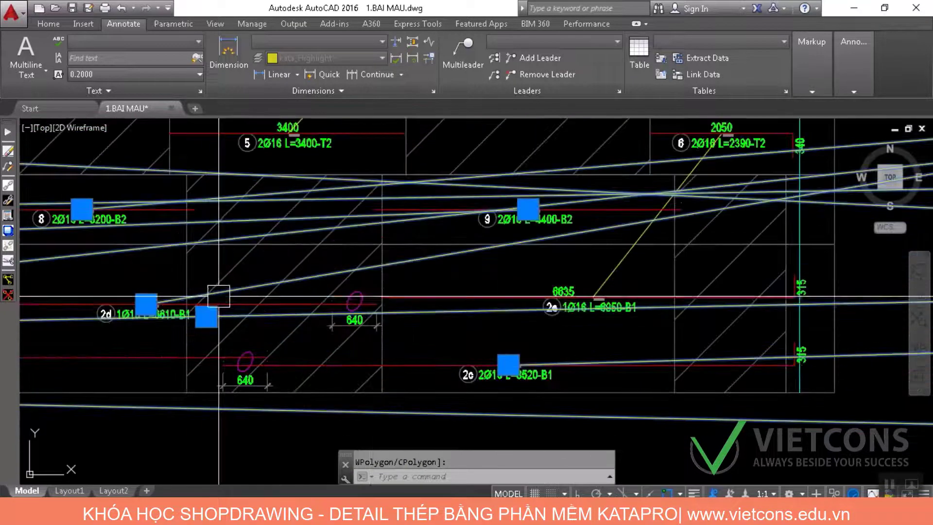
scroll(237, 307, "down", 4)
scroll(434, 346, "down", 2)
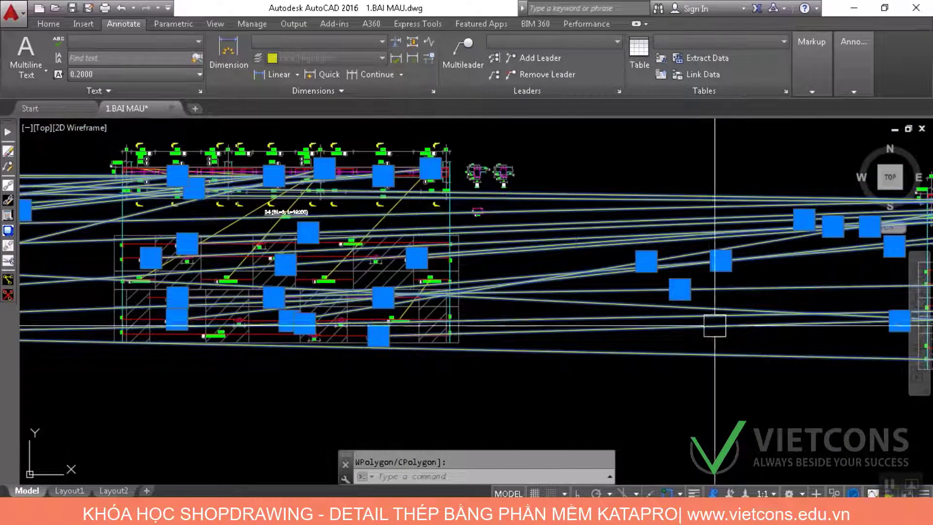
Switch to Excel and update the steel cutting table (Bảng cắt thép) on the To_hop_thep sheet
key("alt+Tab")
scroll(674, 348, "up", 4)
scroll(673, 348, "up", 18)
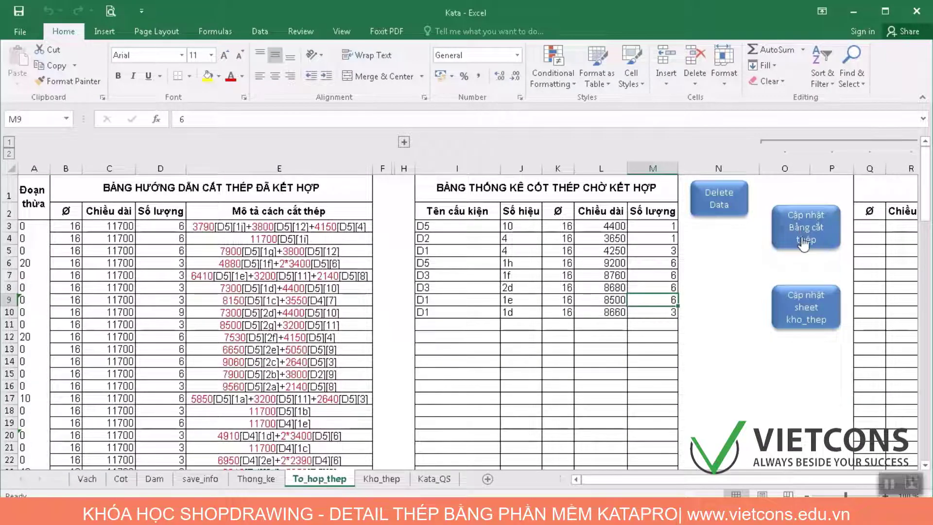
left_click(804, 242)
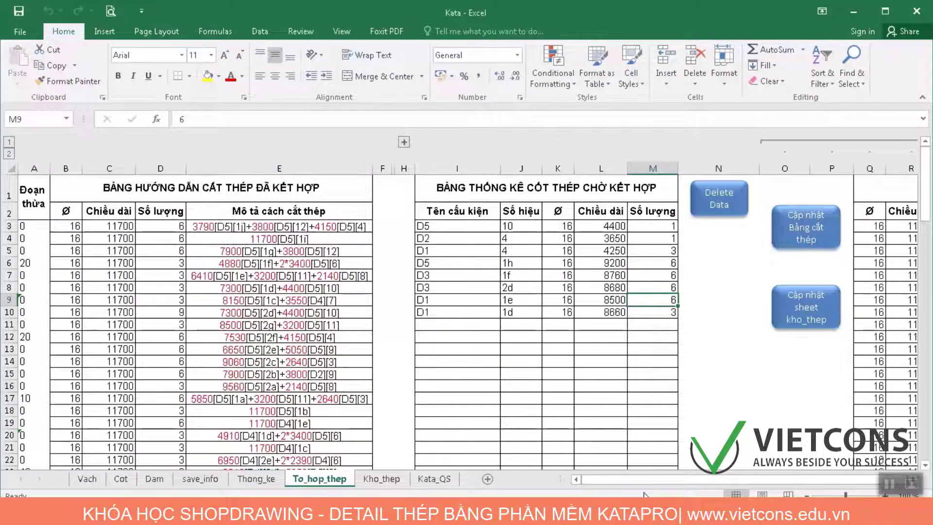
Review the lengths and quantities of the bars awaiting combination, plus the summary cutting and finished-bar tables
left_click_drag(613, 227, 613, 309)
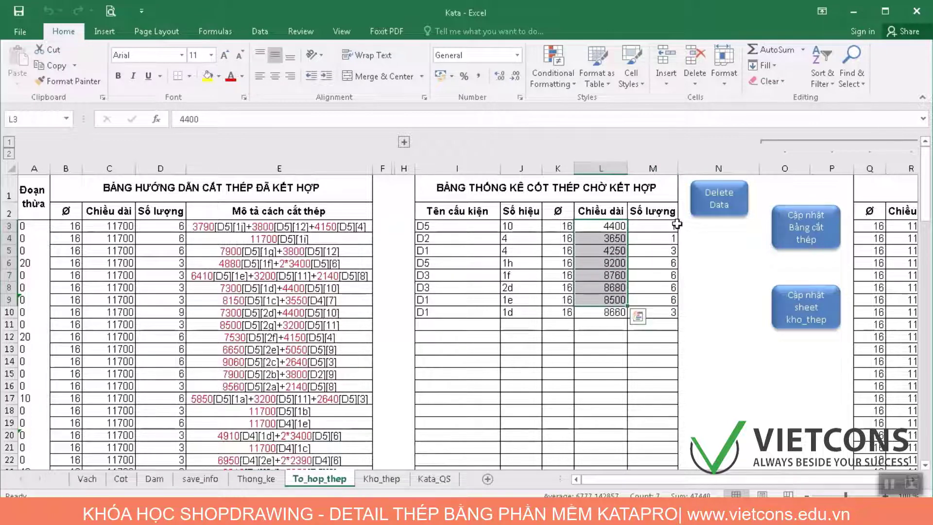
left_click_drag(673, 226, 605, 315)
left_click(637, 311)
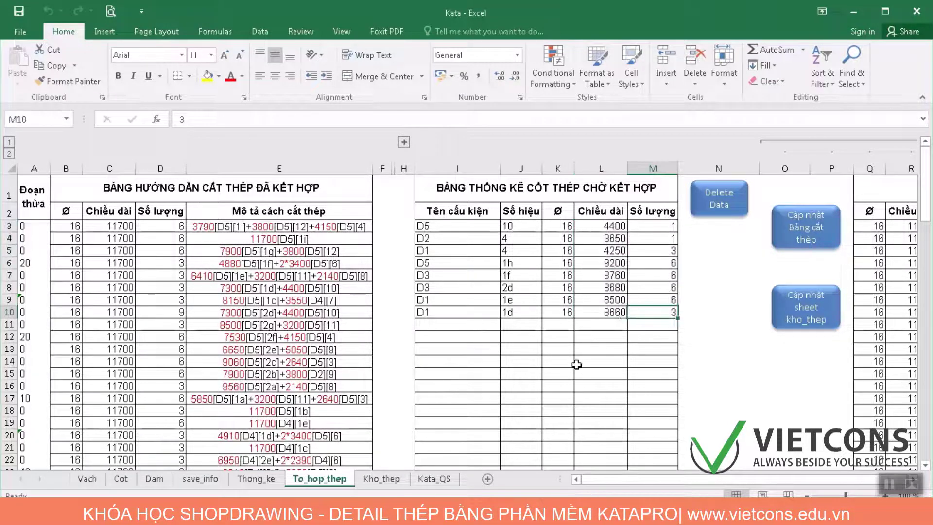
left_click(653, 481)
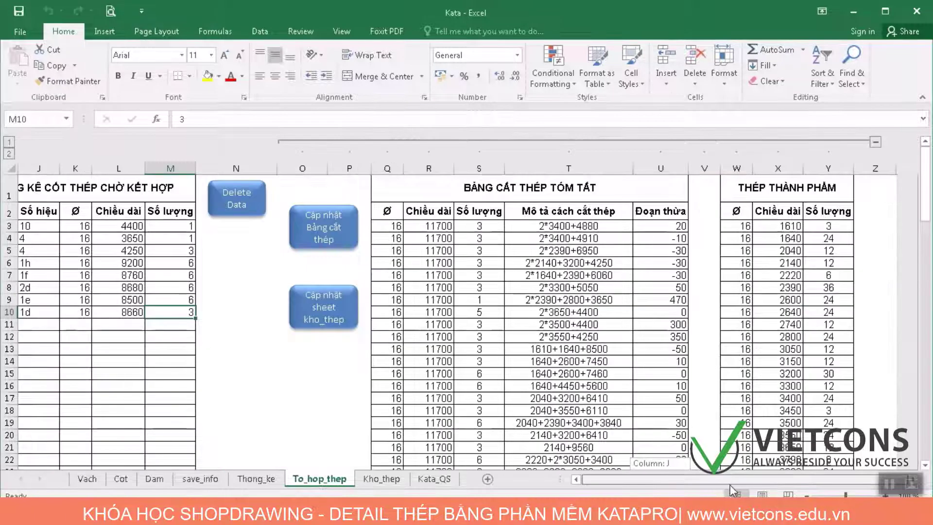
scroll(393, 326, "down", 2)
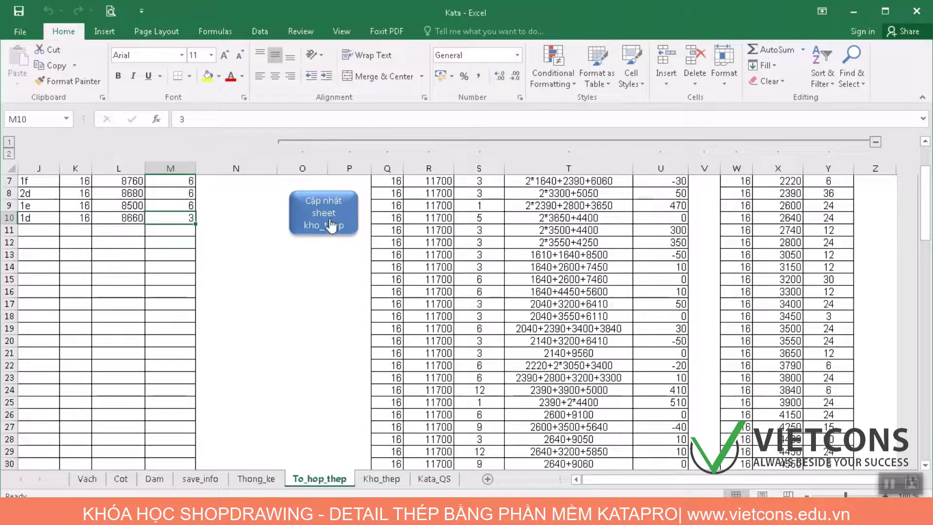
Check the Ø16 leftover lengths and quantities on the Kho_thep sheet
left_click(389, 483)
scroll(440, 311, "down", 3)
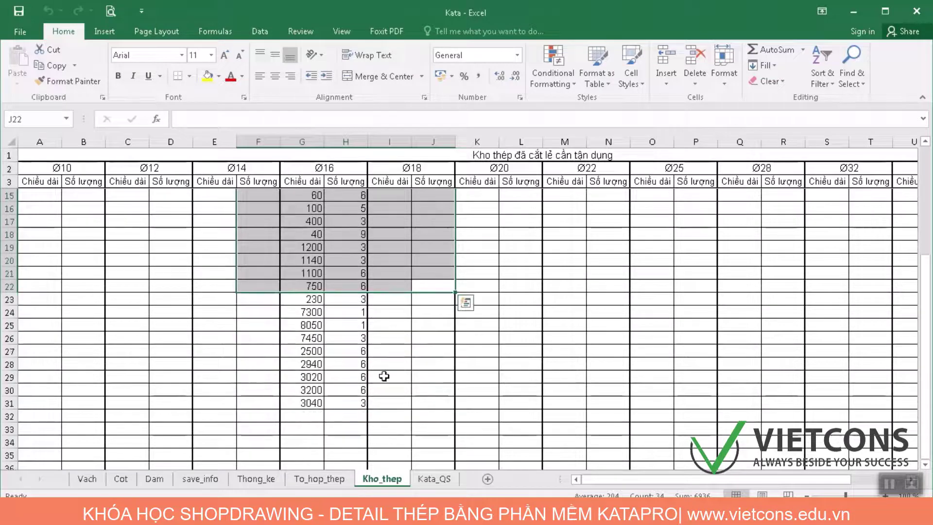
scroll(388, 381, "up", 4)
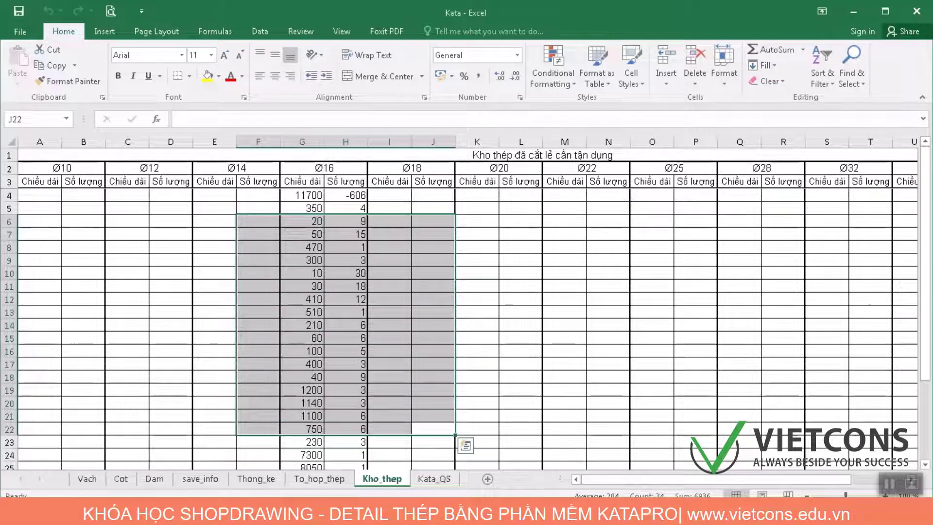
Show the Dam sheet, return to AutoCAD and clear all link lines between the five beams
left_click(156, 483)
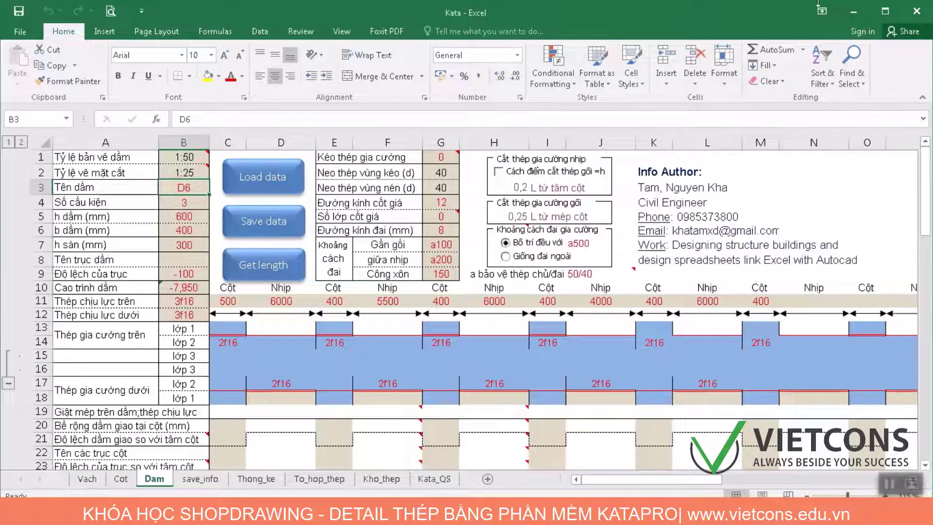
left_click(854, 11)
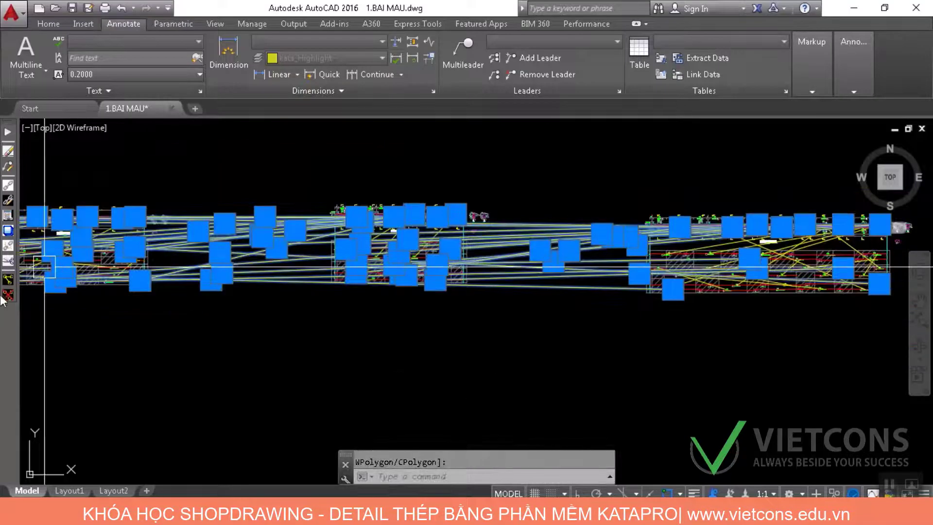
key("Escape")
scroll(392, 336, "down", 4)
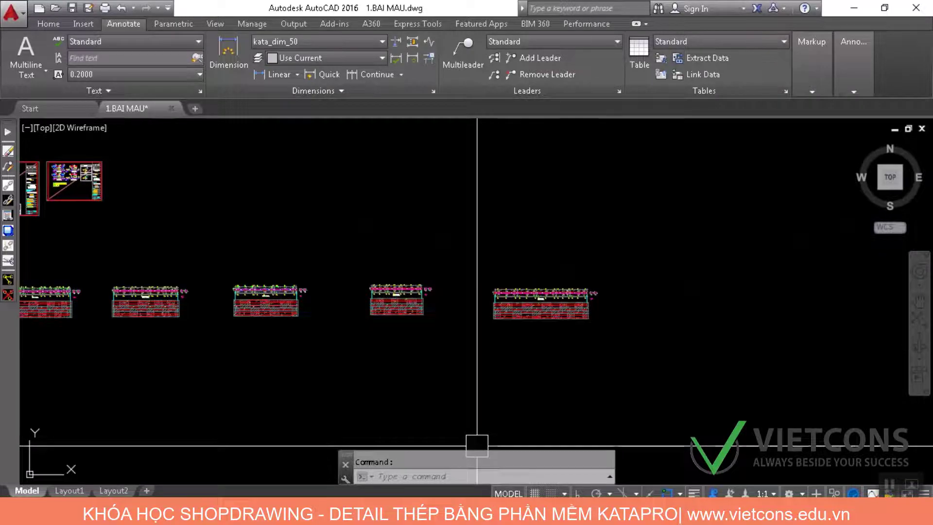
Switch to Excel and set beam D6's five spans to 3000, 4000, 5000, 3500 and 4000 mm
left_click(508, 515)
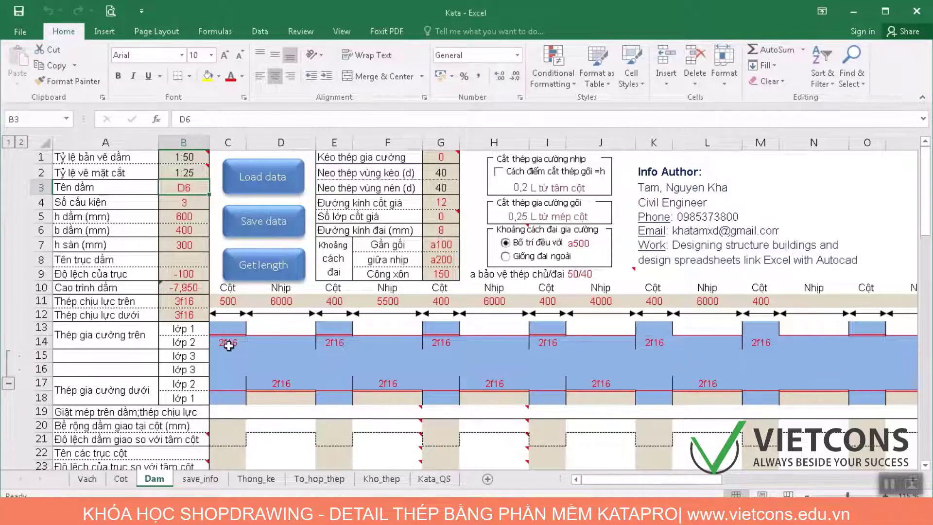
left_click(278, 302)
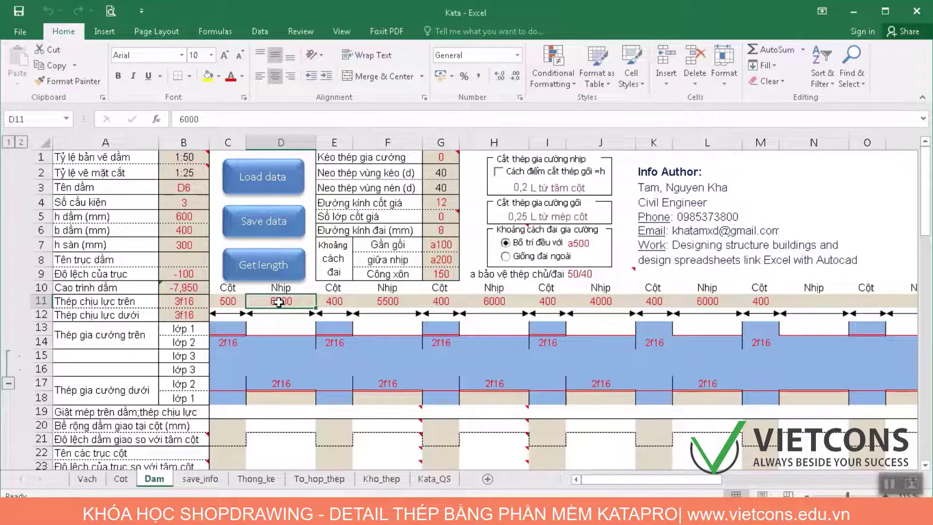
type("3000")
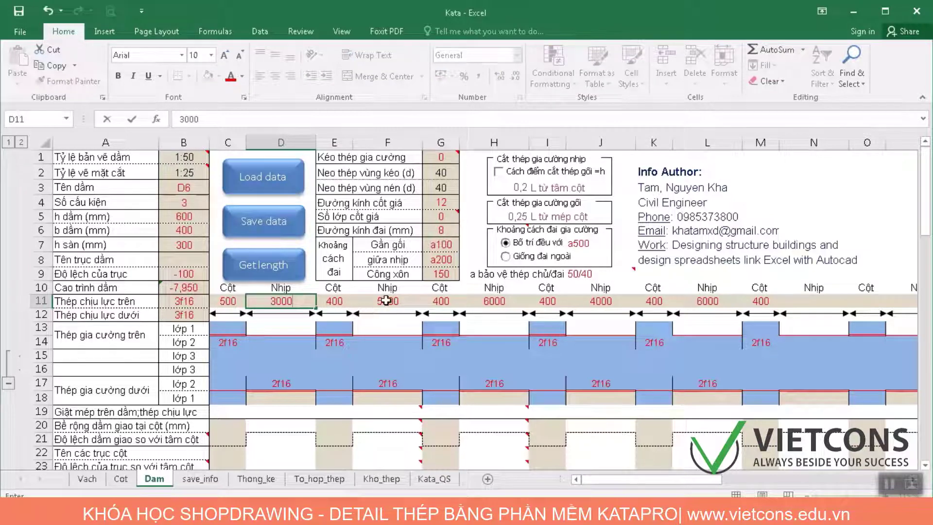
left_click(377, 305)
type("4000")
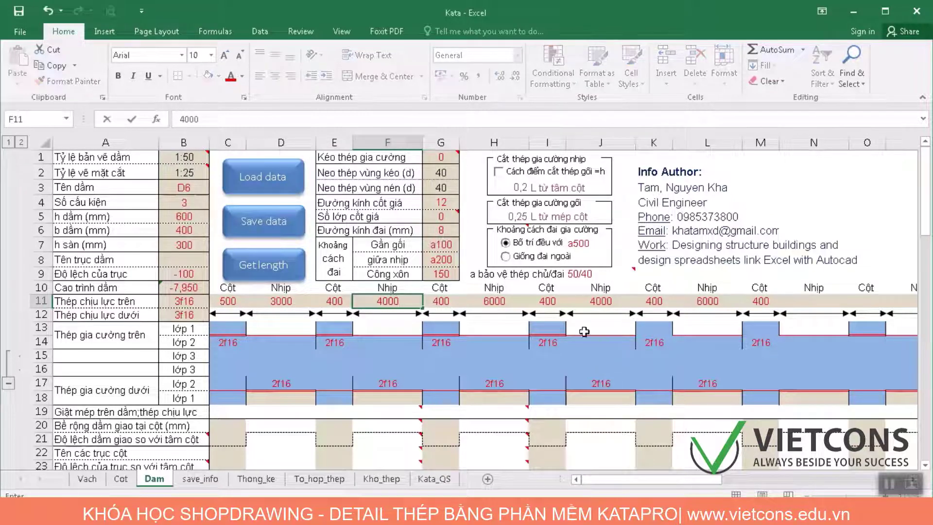
key("Tab")
type("5000")
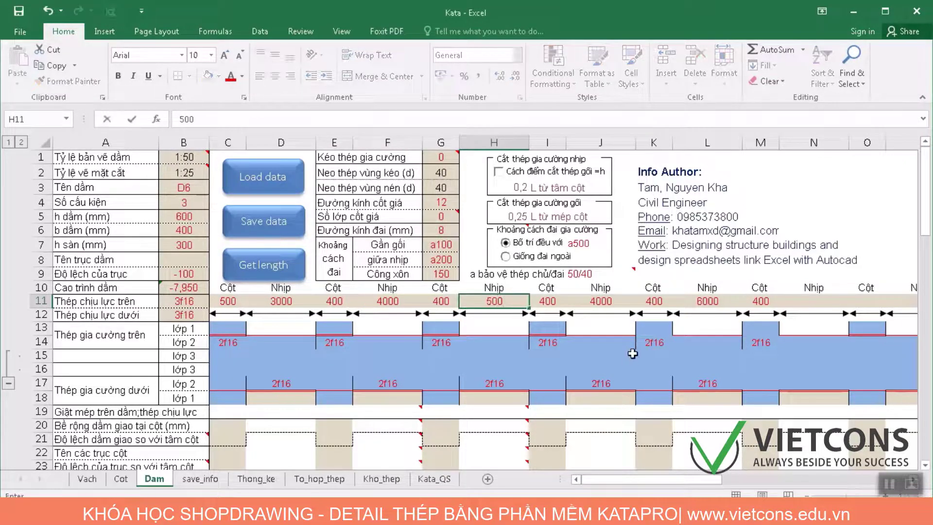
left_click(601, 303)
type("3500")
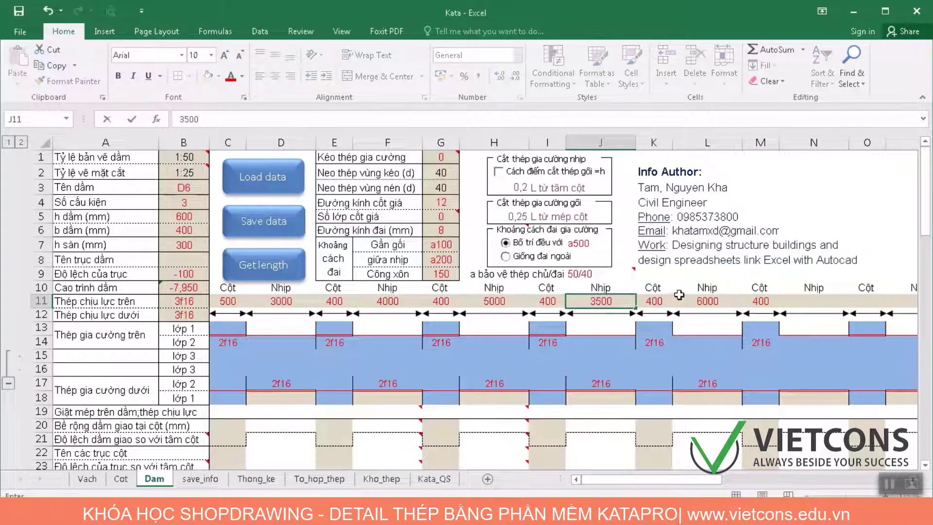
left_click(710, 300)
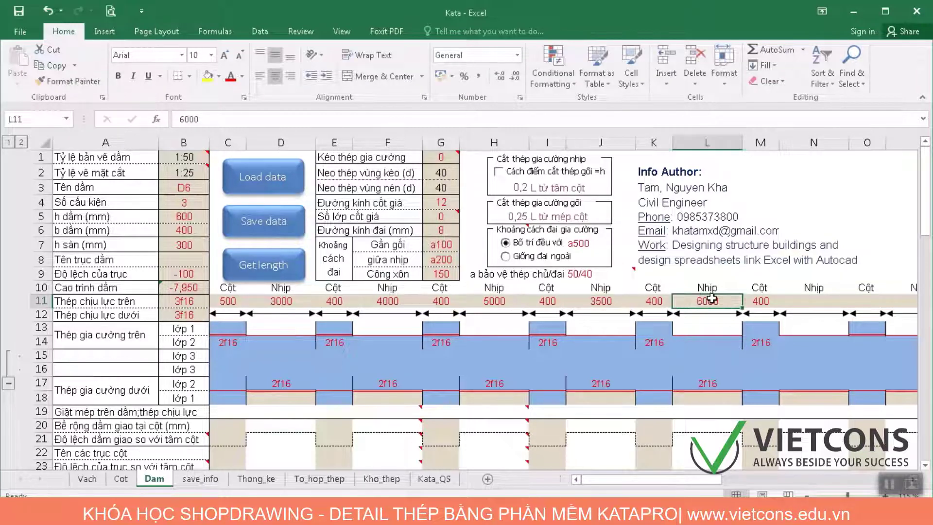
type("4000")
key("Return")
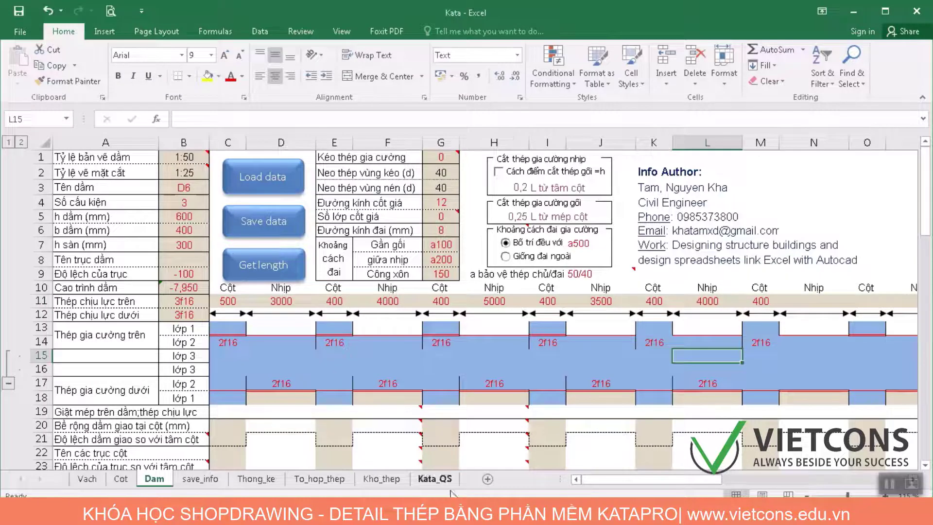
Switch to AutoCAD and draw beam D6 with VDS, placing it at the right end of the beam row
left_click(453, 512)
scroll(599, 281, "down", 2)
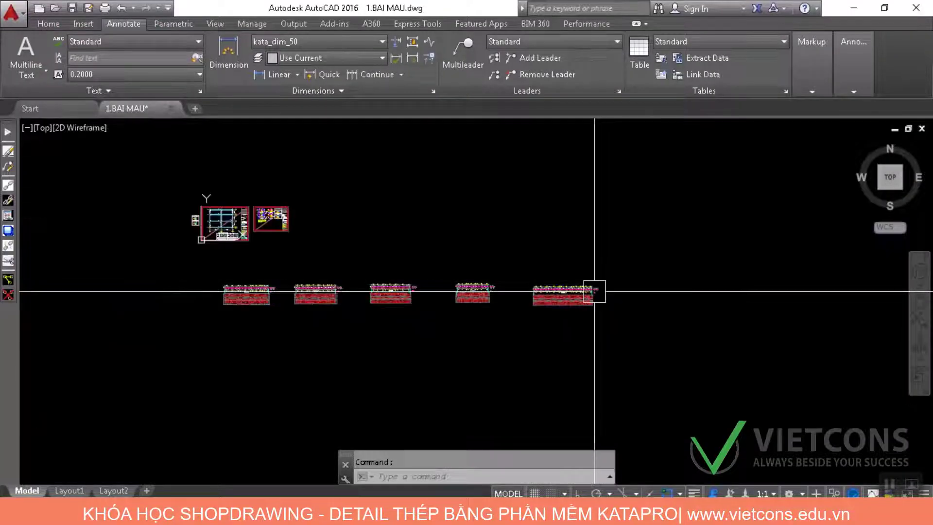
type("VDS")
key("Return")
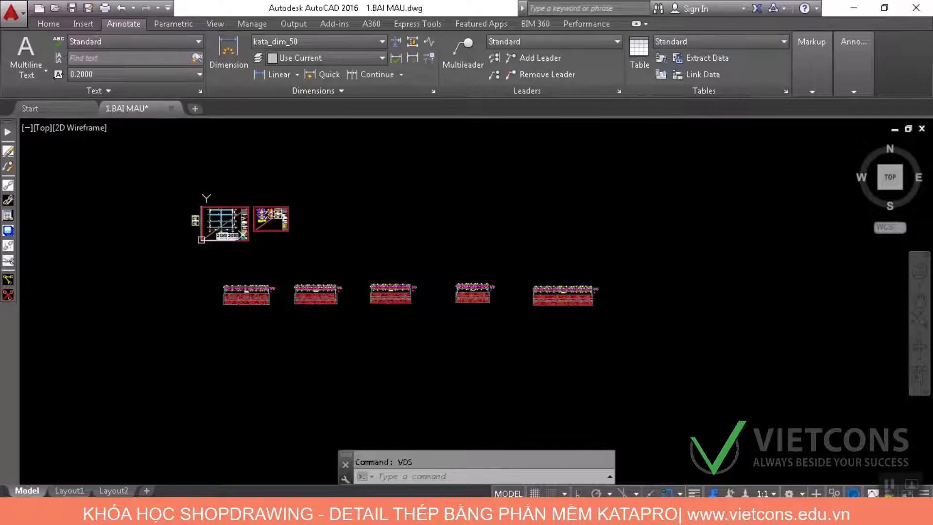
left_click(651, 296)
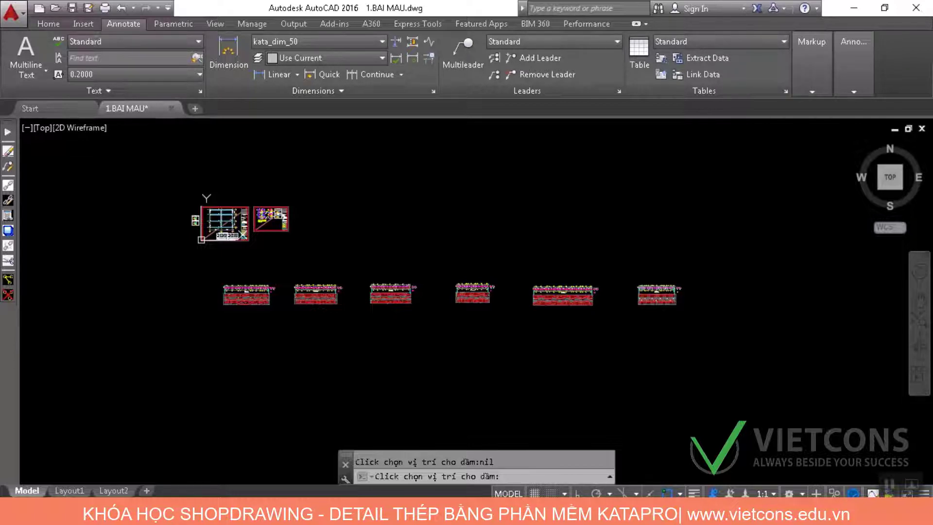
Run CUT on the whole bar layout of the new beam D6, declining to export the combination of the cut bars
scroll(763, 258, "up", 5)
type("Cut")
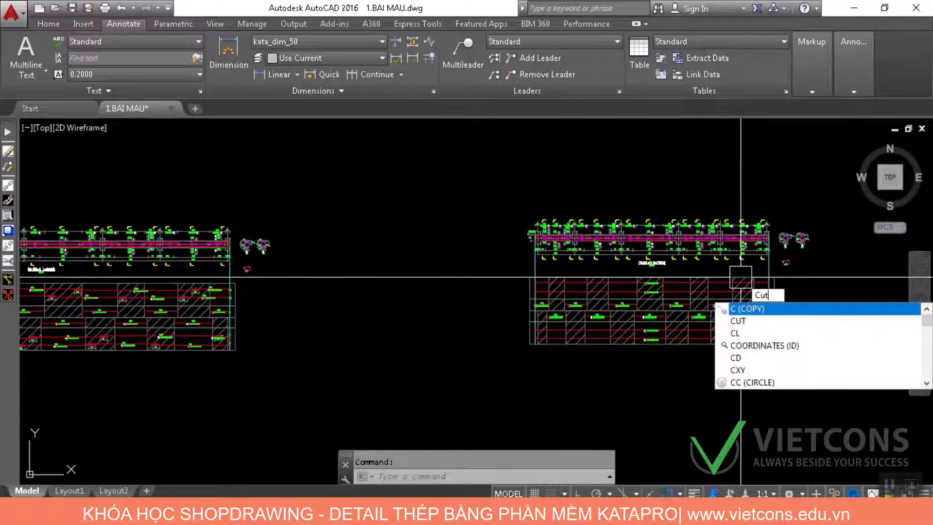
key("Return")
left_click(487, 278)
left_click(801, 366)
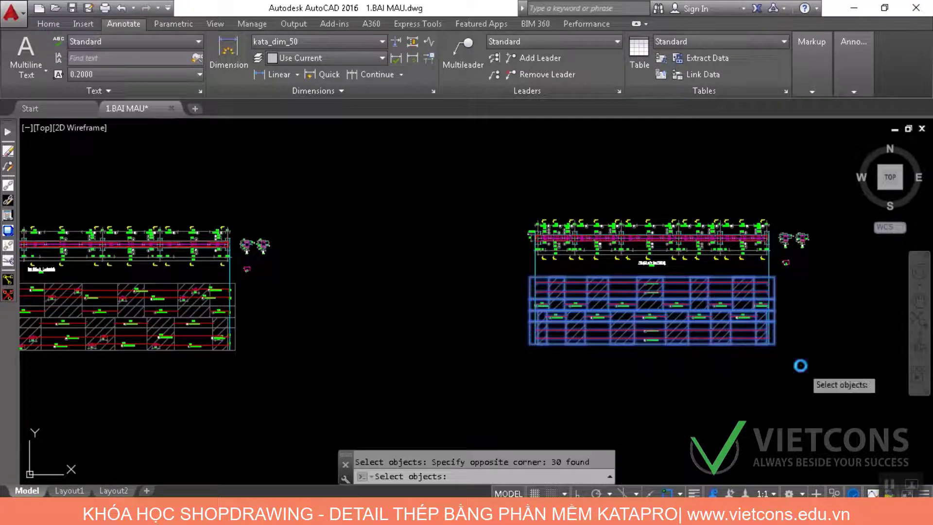
key("Return")
left_click(479, 280)
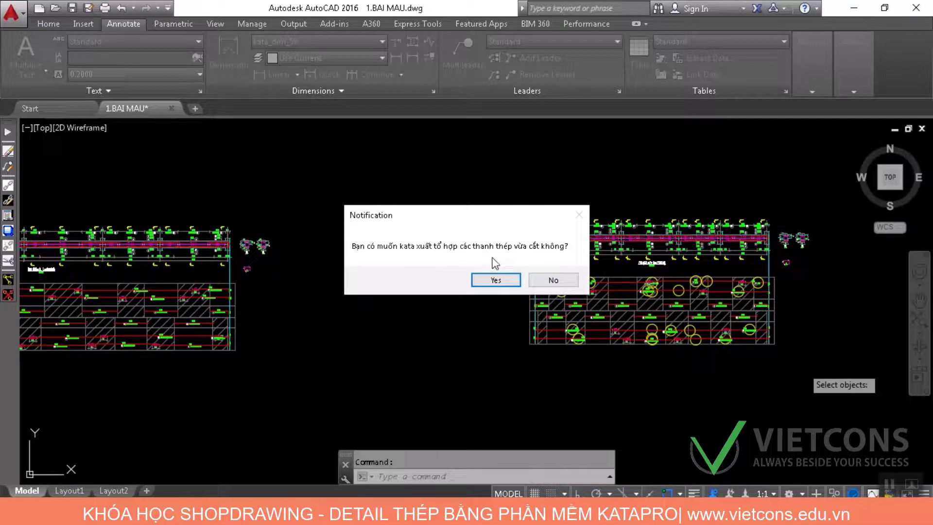
left_click(551, 286)
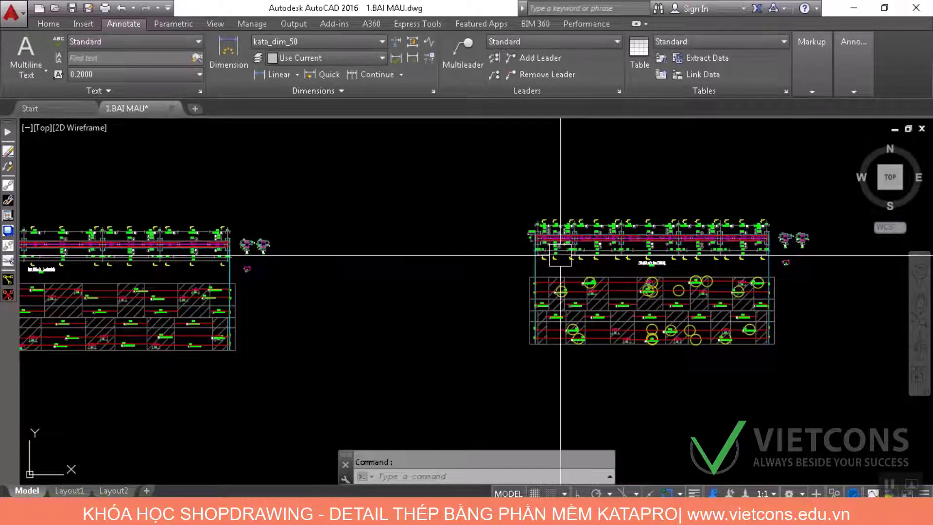
Inspect the circled cut bars of beam D6, then switch to Excel and check the Ø16 stock on Kho_thep
scroll(608, 280, "up", 6)
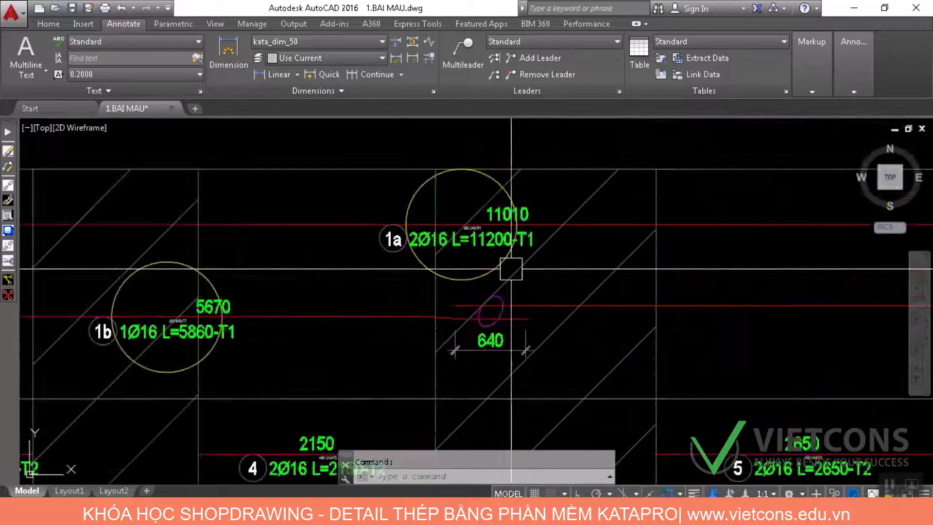
left_click(623, 513)
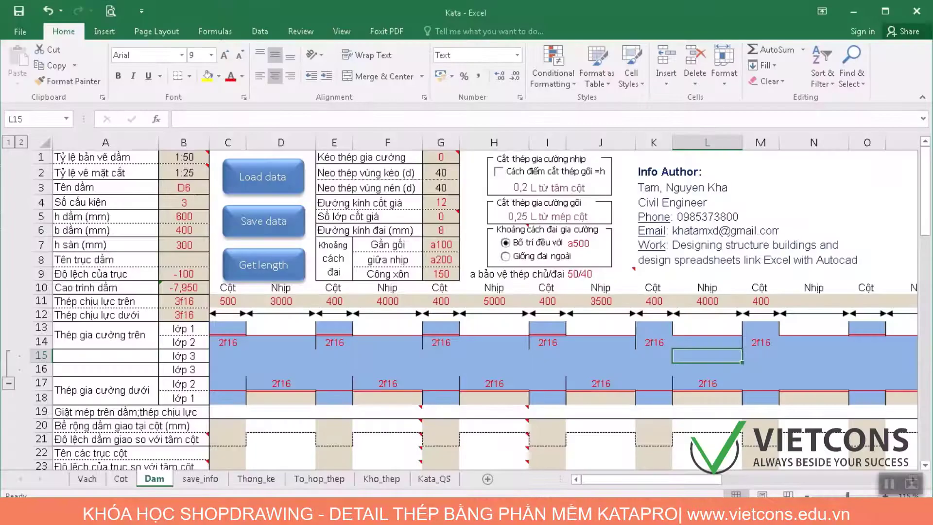
left_click(372, 480)
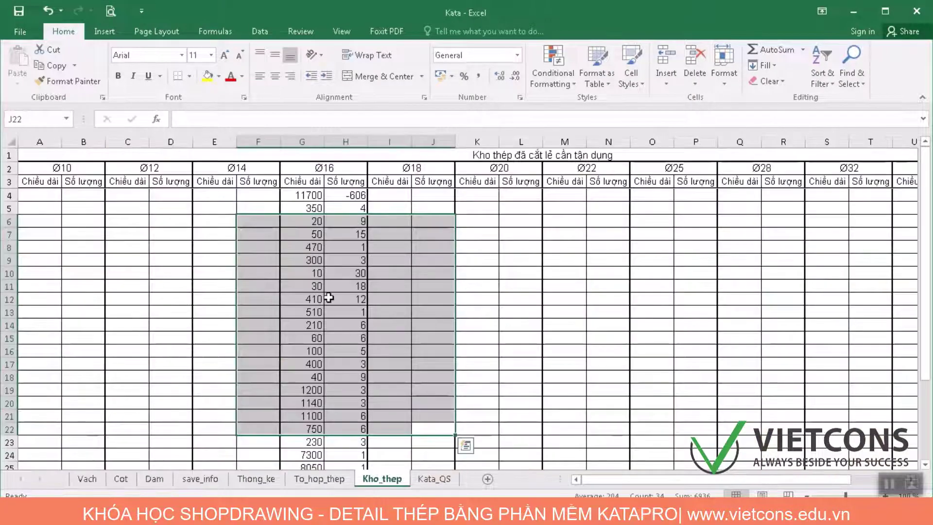
Compare the cut top bars 1e, 1d and 1f of beam D6 in AutoCAD with the Ø16 leftovers on Kho_thep in Excel
scroll(329, 297, "down", 3)
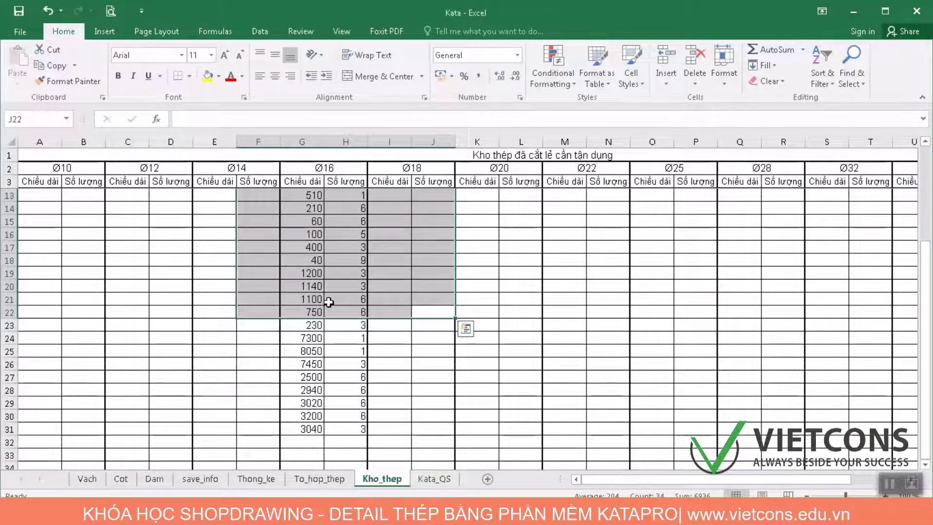
left_click(647, 514)
left_click_drag(694, 337, 108, 356)
left_click_drag(512, 361, 32, 380)
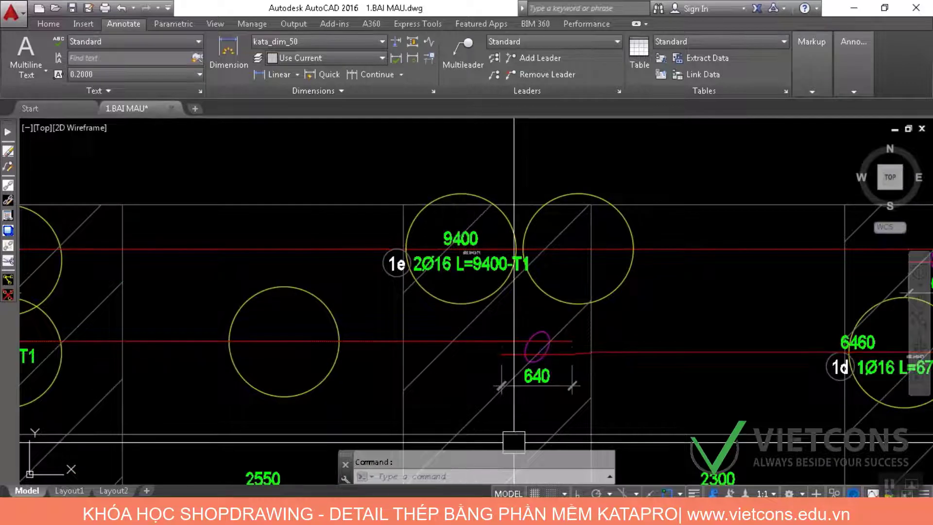
key("alt+Tab")
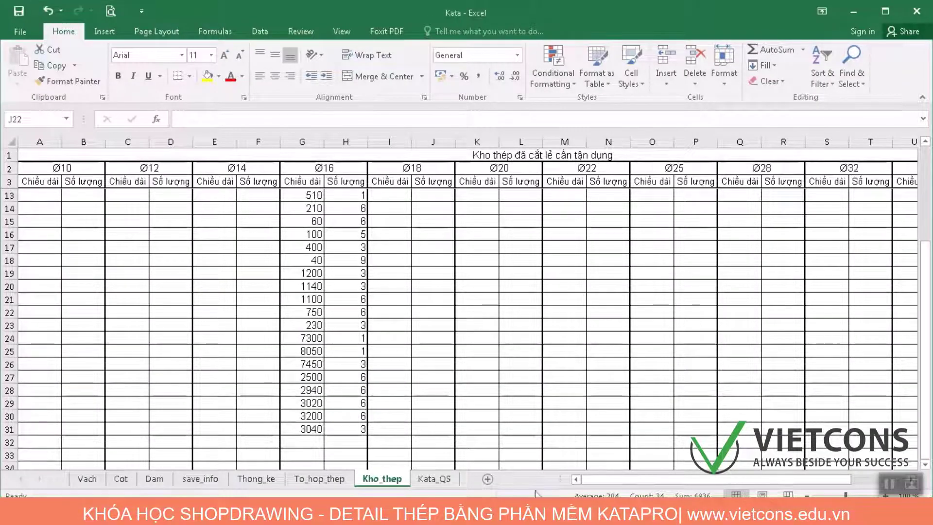
key("alt+Tab")
left_click_drag(794, 347, 300, 344)
key("F9")
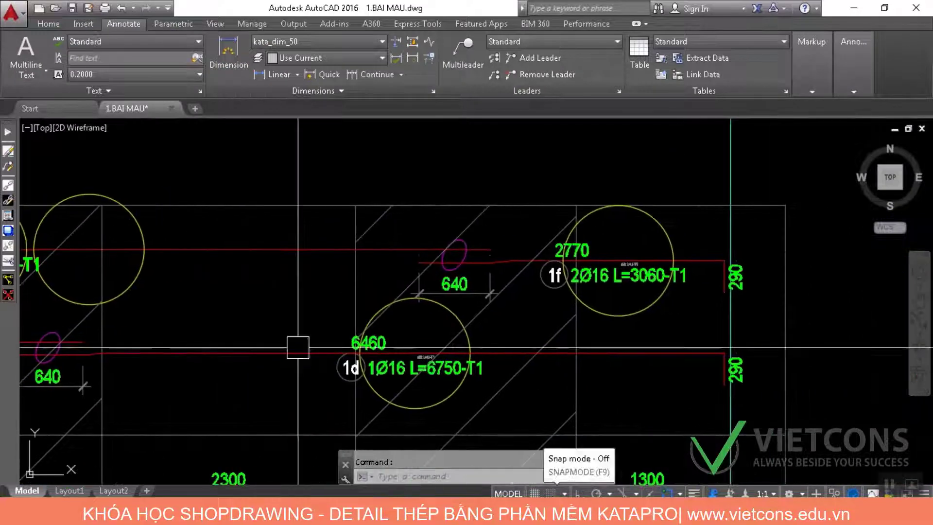
key("alt+Tab")
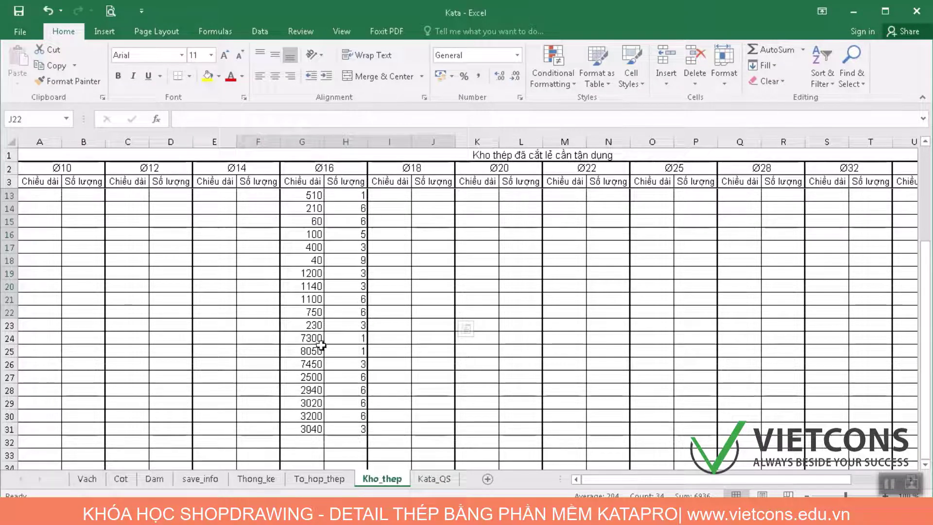
key("alt+Tab")
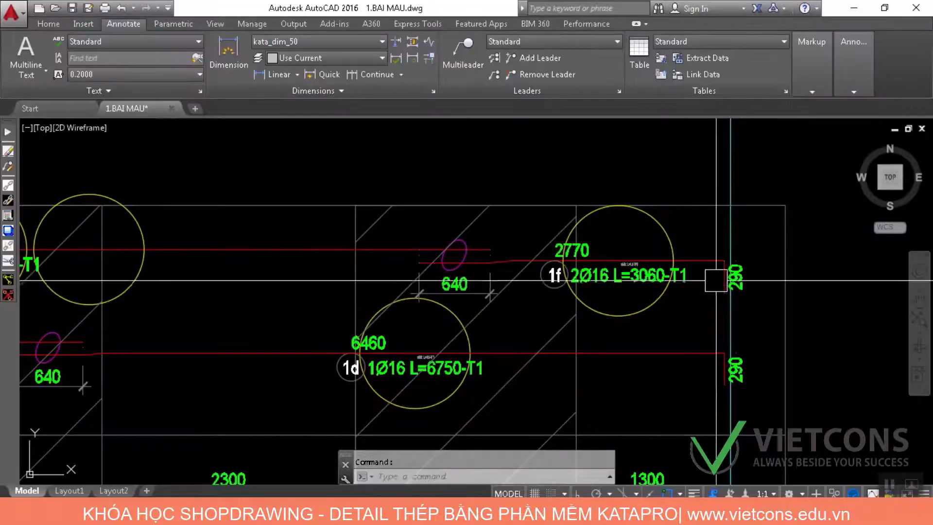
key("alt+Tab")
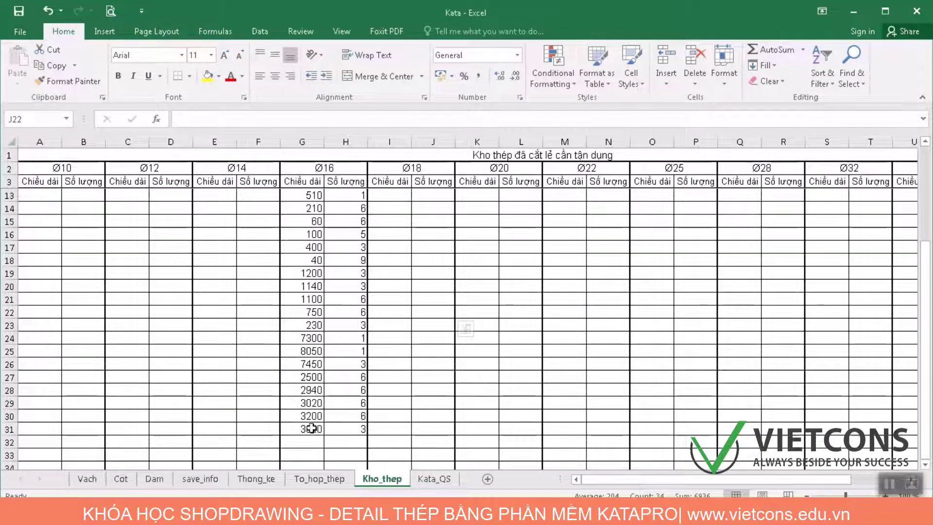
left_click_drag(315, 430, 389, 428)
Compare the cut bottom bars 2f, 2d and 2c of beam D6 in AutoCAD with the Ø16 leftovers on Kho_thep in Excel
key("alt+Tab")
scroll(578, 317, "down", 3)
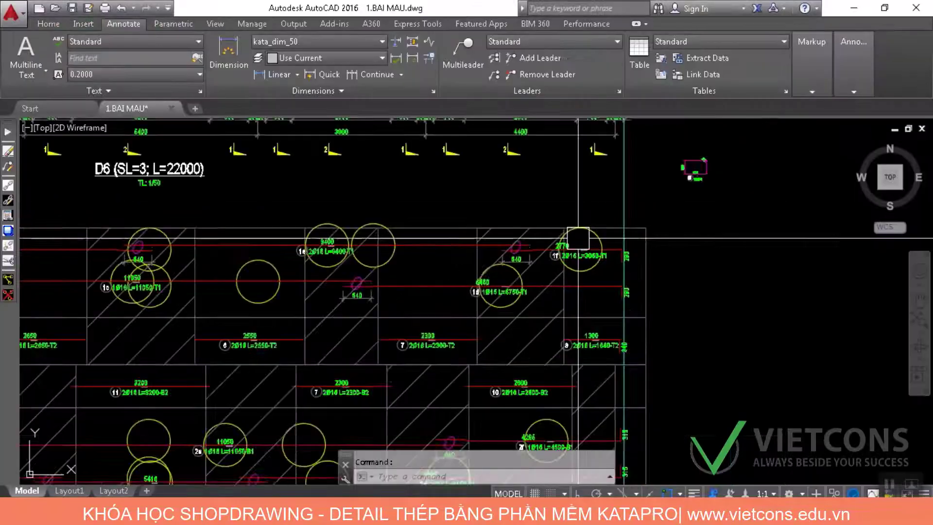
scroll(579, 317, "up", 2)
scroll(579, 317, "up", 4)
left_click_drag(602, 383, 680, 92)
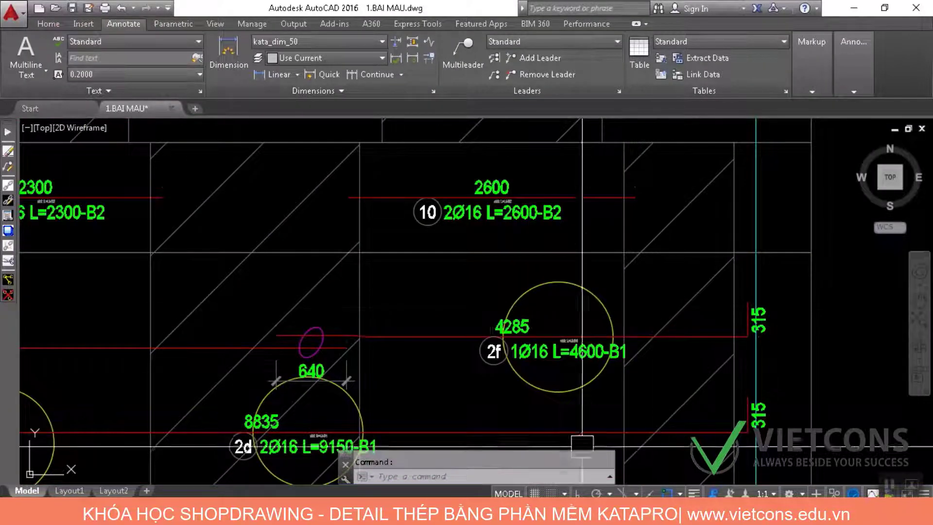
left_click_drag(514, 410, 562, 314)
key("alt+Tab")
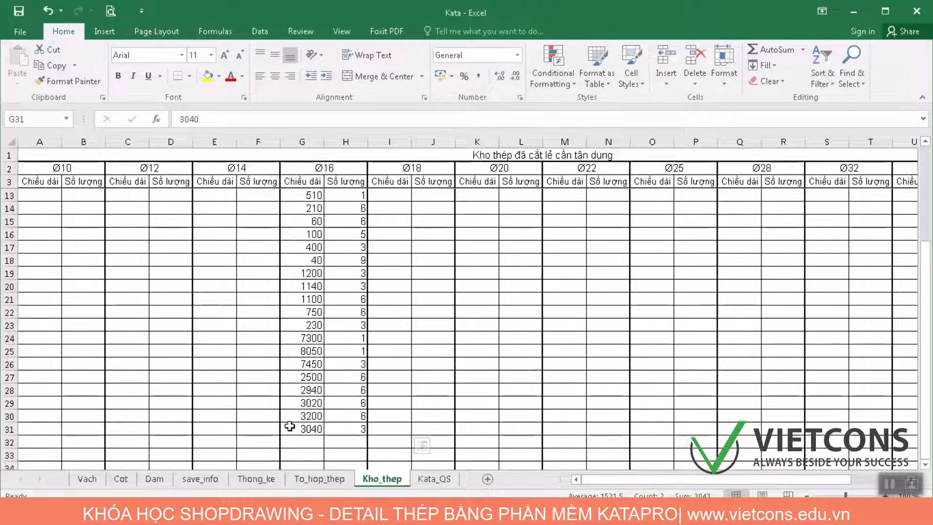
key("alt+Tab")
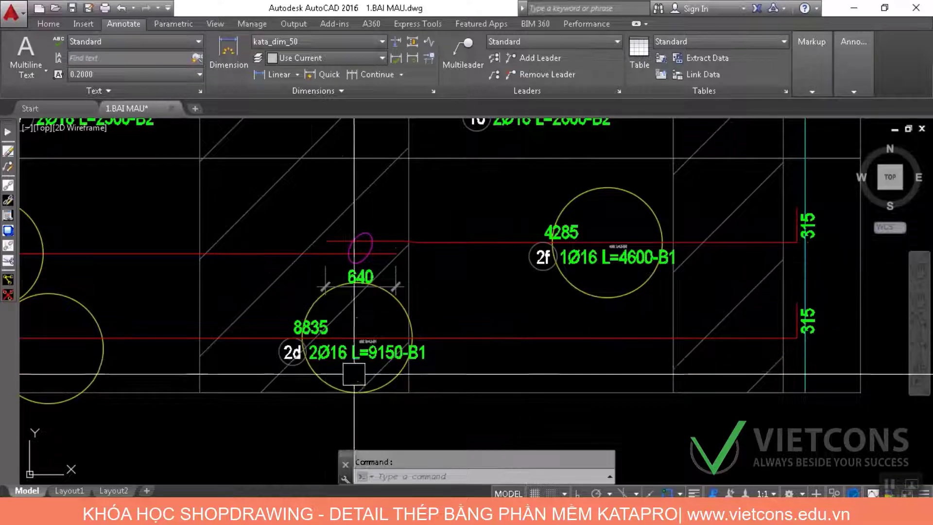
left_click_drag(351, 375, 699, 374)
left_click_drag(266, 359, 806, 355)
left_click_drag(418, 362, 663, 368)
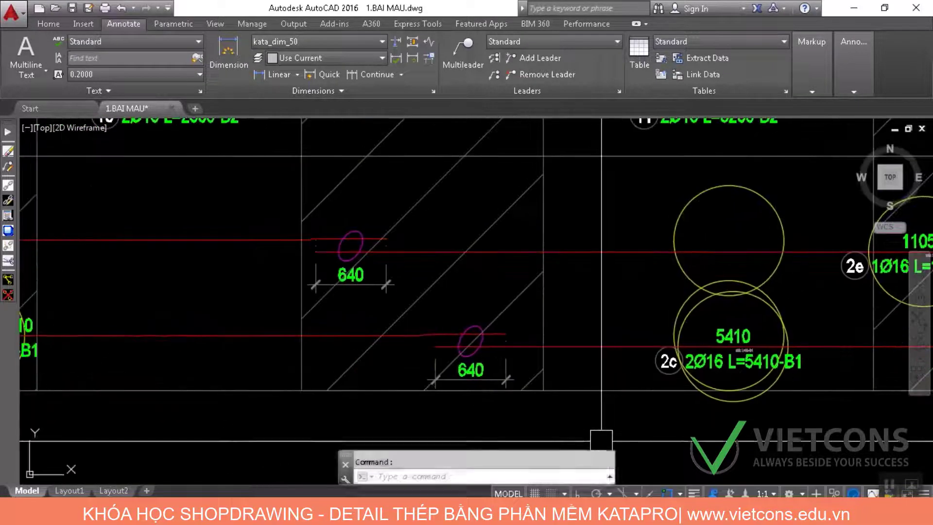
key("alt+Tab")
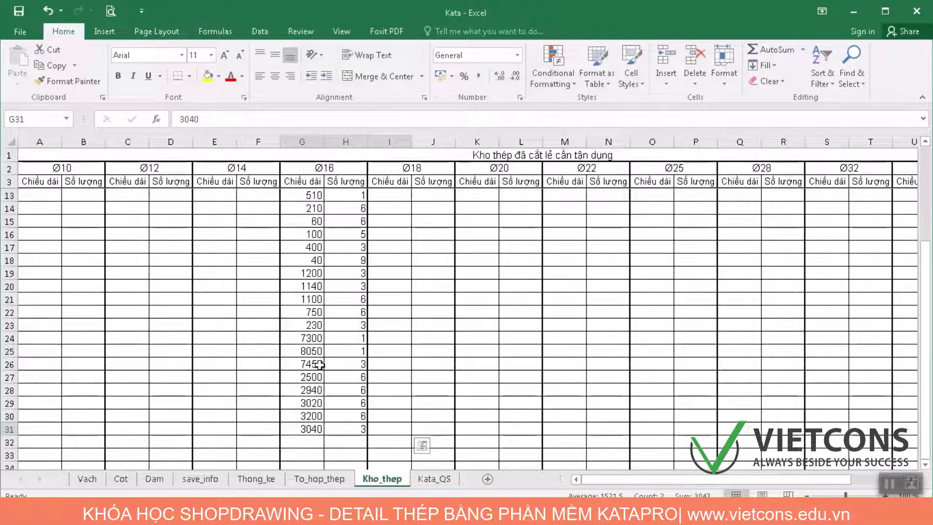
left_click(341, 513)
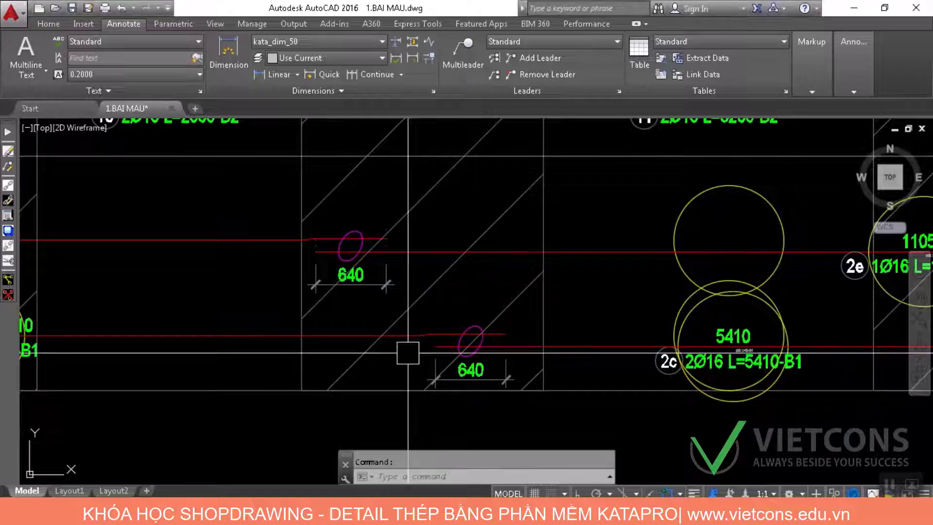
Examine bottom bars 2a and 2b of beam D6, then match them against the 8050 mm leftover's length and quantity in Excel
scroll(408, 352, "down", 3)
mouse_move(521, 375)
left_mouse_down()
mouse_move(487, 371)
mouse_move(729, 377)
left_mouse_up()
scroll(729, 377, "down", 3)
scroll(464, 325, "up", 5)
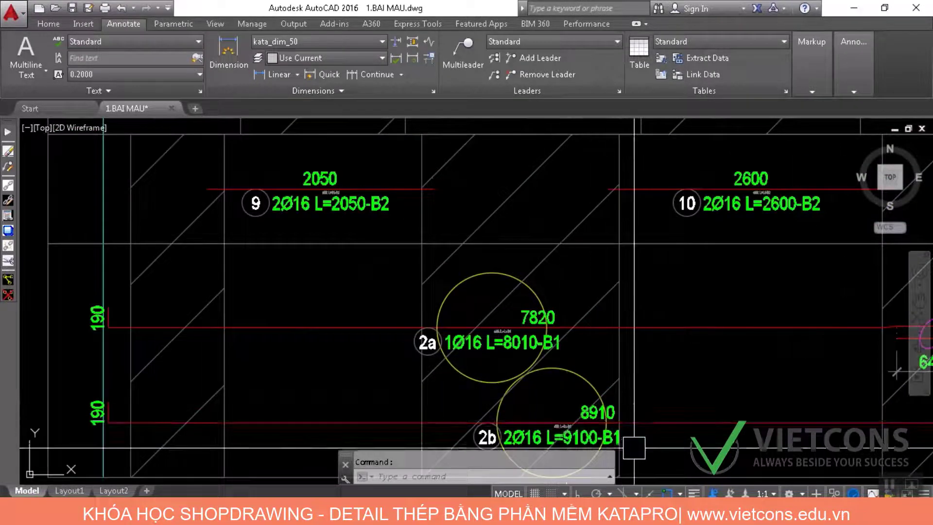
left_click_drag(548, 447, 511, 344)
key("alt+Tab")
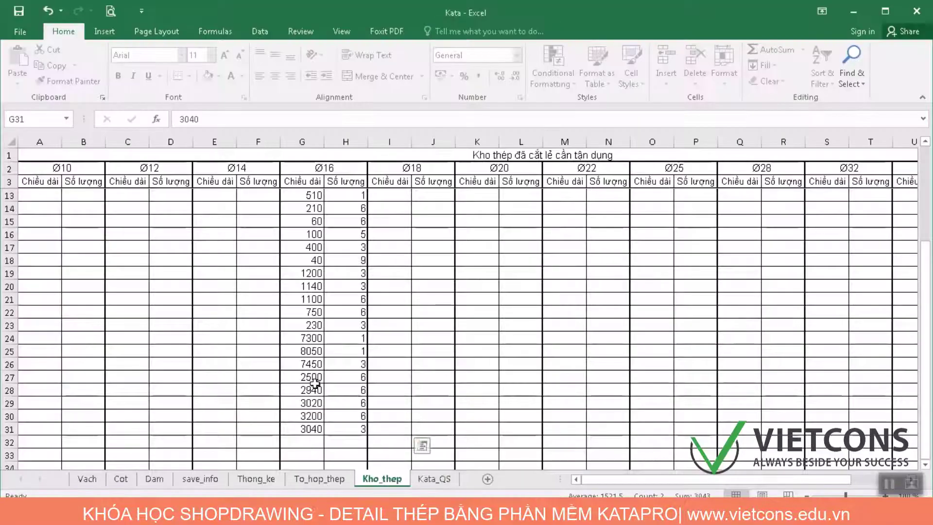
left_click(310, 351)
left_click_drag(357, 349, 338, 350)
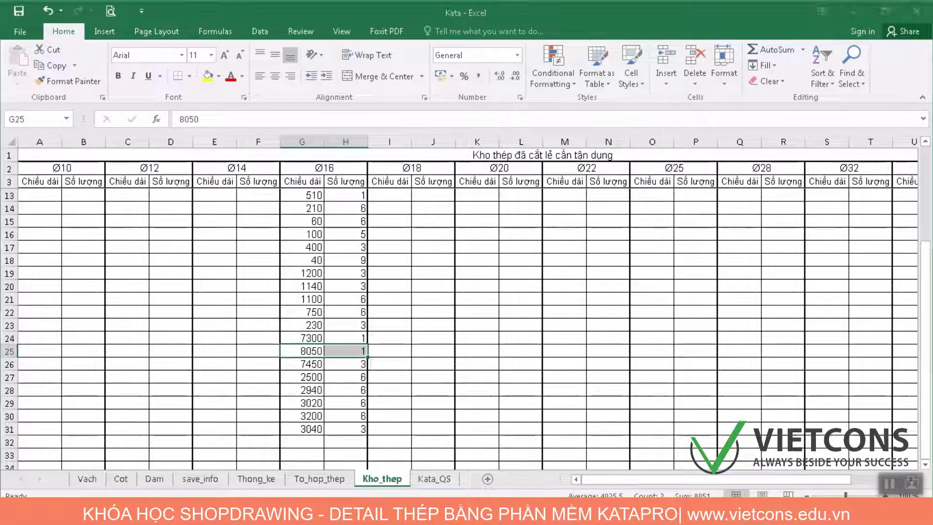
Return to AutoCAD to examine top bar 1d of beam D6 and match it against the 7300 mm leftover in Excel
key("alt+Tab")
mouse_move(498, 298)
left_mouse_down()
mouse_move(483, 317)
mouse_move(131, 364)
mouse_move(100, 343)
left_mouse_up()
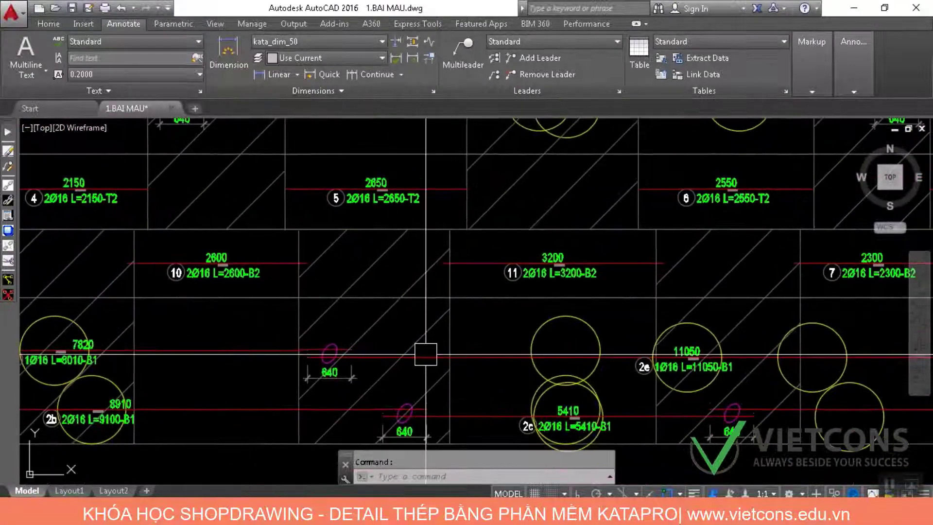
mouse_move(453, 361)
left_mouse_down()
mouse_move(223, 499)
mouse_move(140, 464)
left_mouse_up()
mouse_move(350, 379)
left_mouse_down()
mouse_move(281, 440)
mouse_move(173, 424)
mouse_move(148, 369)
left_mouse_up()
scroll(558, 179, "up", 6)
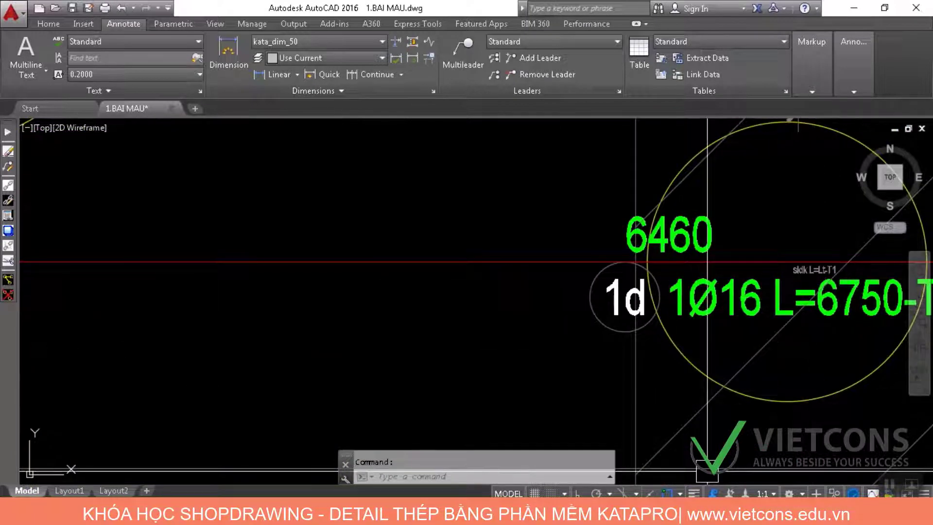
key("alt+Tab")
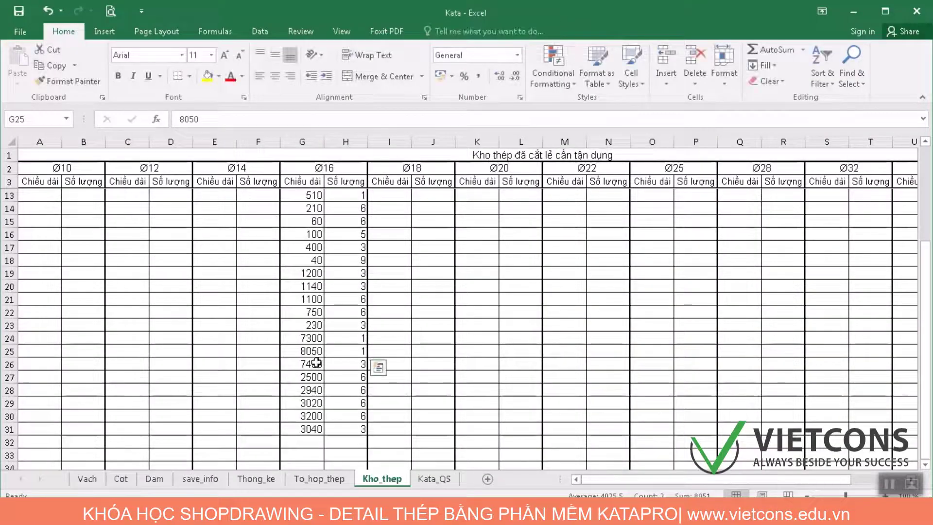
left_click(311, 335)
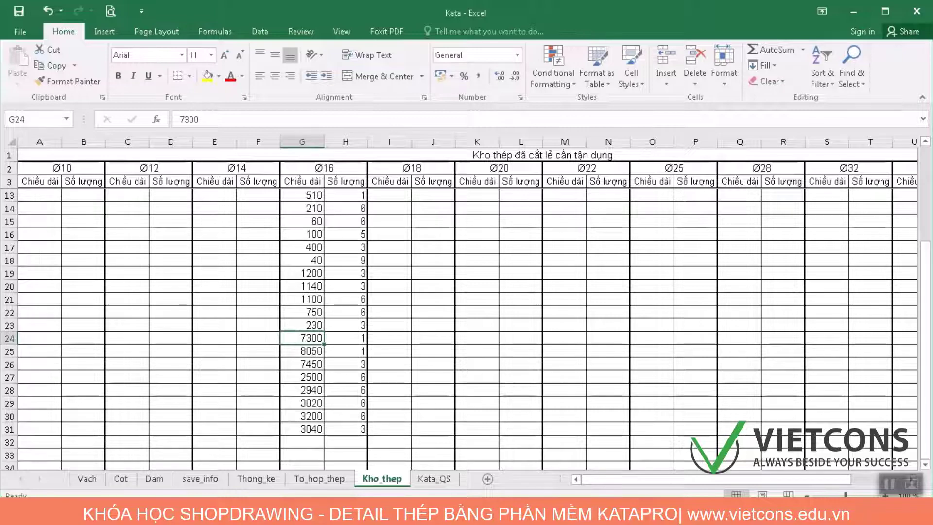
key("alt+Tab")
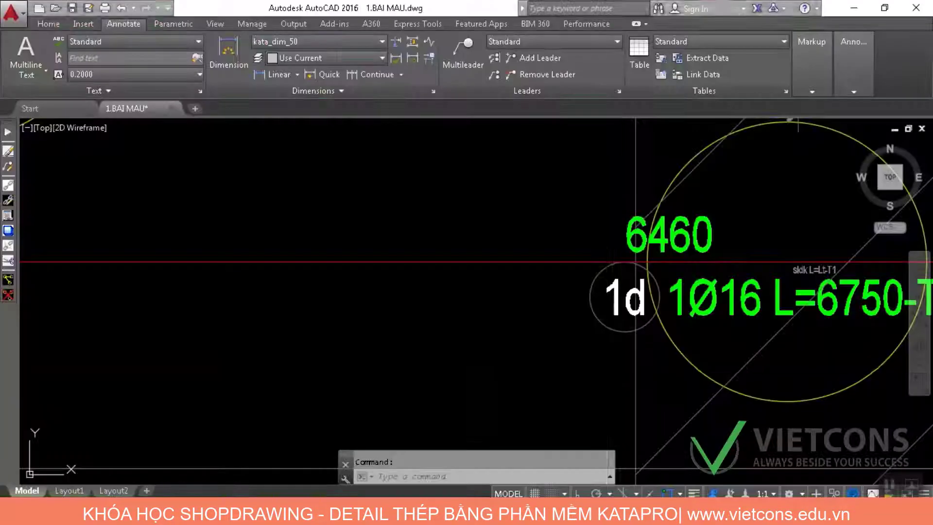
scroll(637, 261, "down", 12)
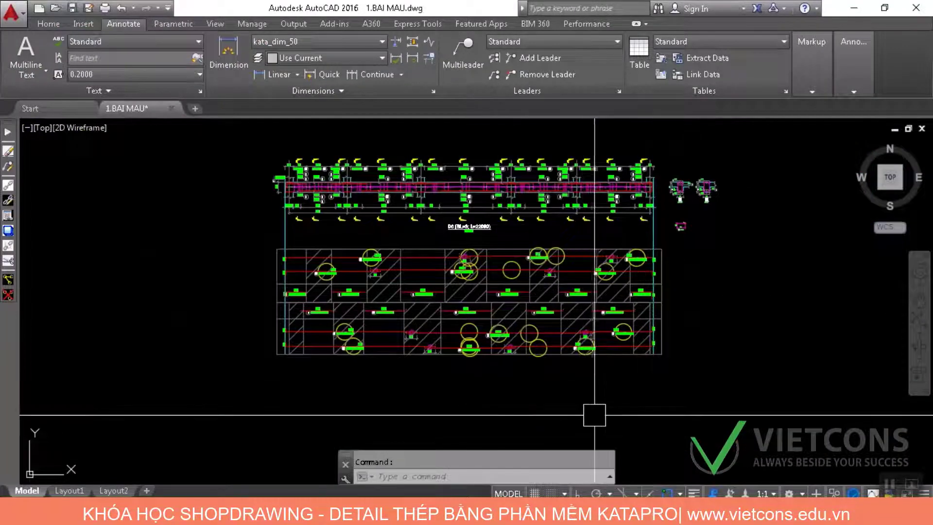
scroll(594, 410, "down", 4)
On the Dam sheet in Excel, rename the beam as D7 and clear all its 2f16 additional top and bottom bars
key("alt+Tab")
left_click(170, 479)
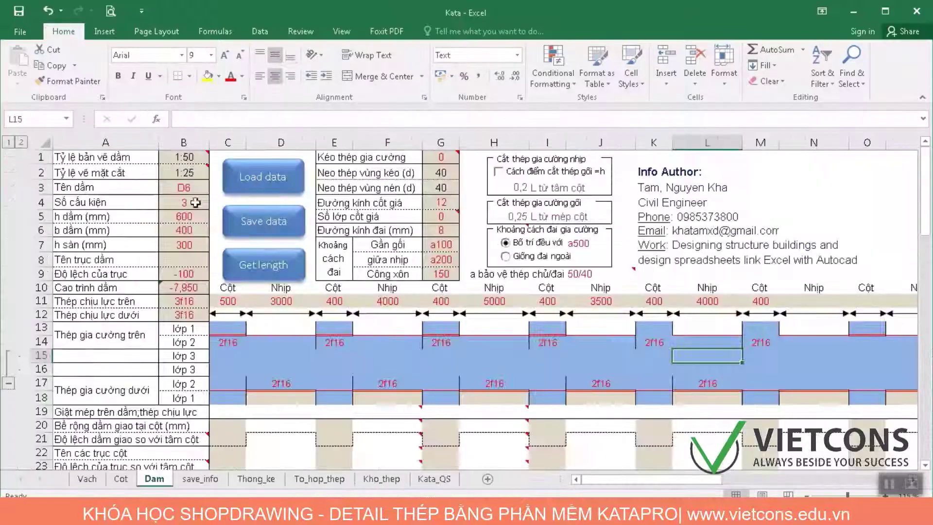
left_click(195, 187)
double_click(197, 187)
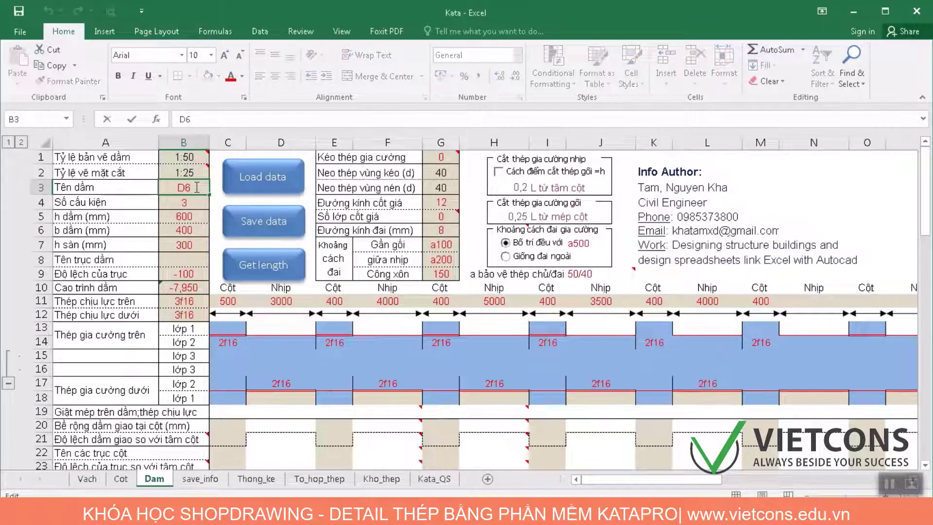
type("7")
left_click(277, 301)
left_click_drag(231, 342, 783, 381)
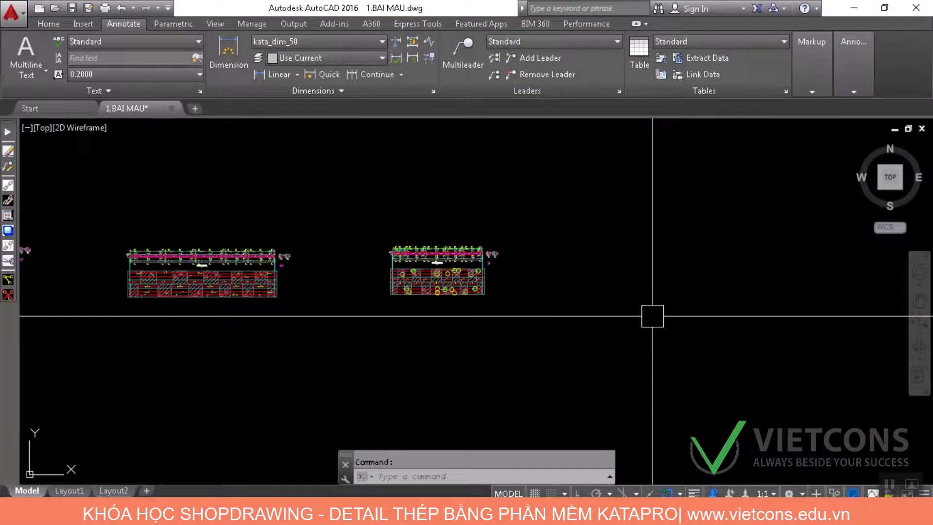
Switch to AutoCAD and draw beam D7 with VDS, placing it beyond beam D6 at the right end of the beam row
type("vds")
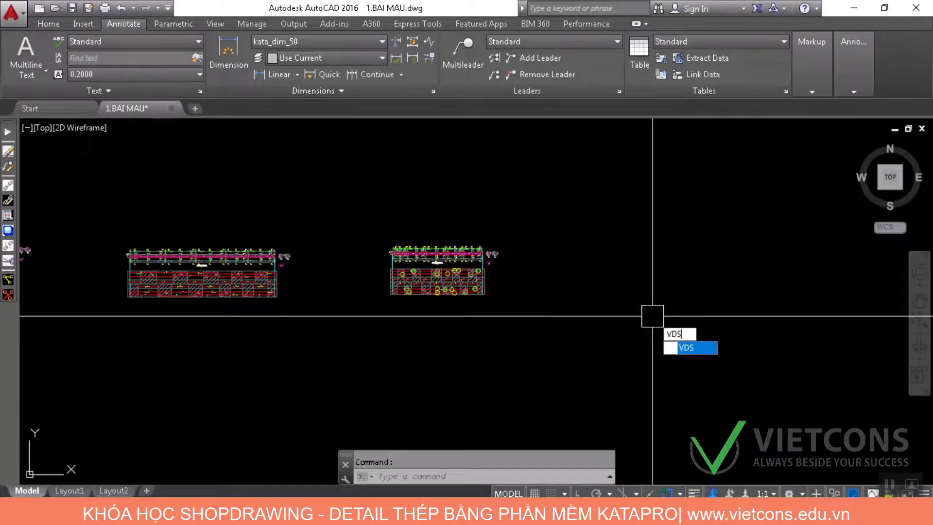
key("Return")
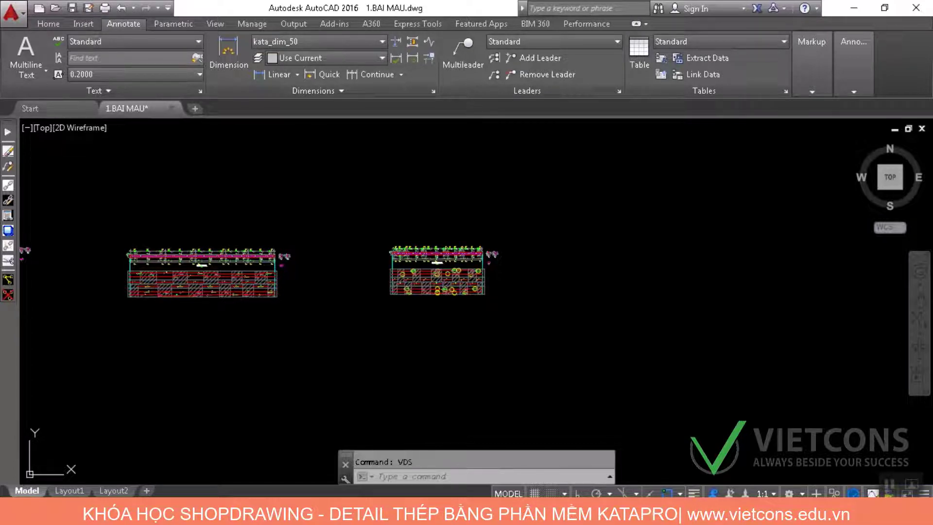
left_click(568, 250)
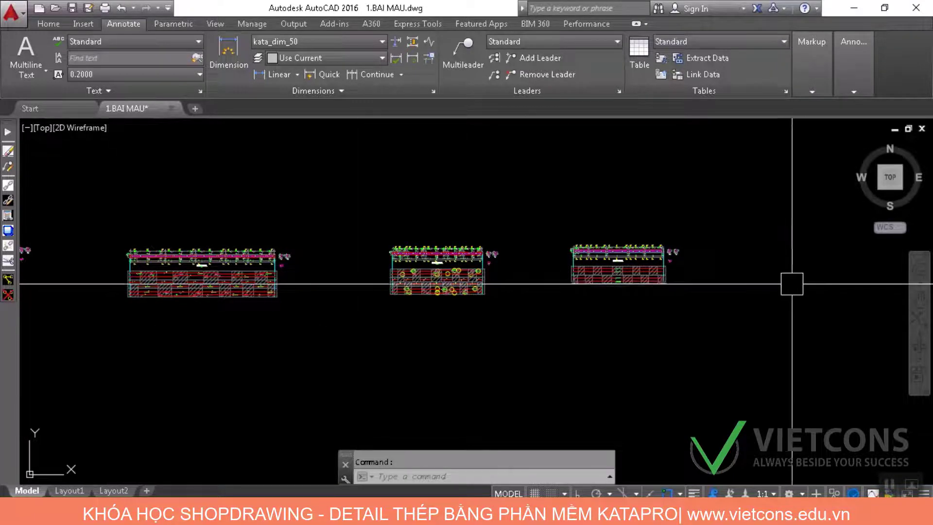
Run CUT on the whole bar layout of beam D7, accepting the export of the combination of the cut bars
type("cut")
key("space")
scroll(575, 265, "up", 5)
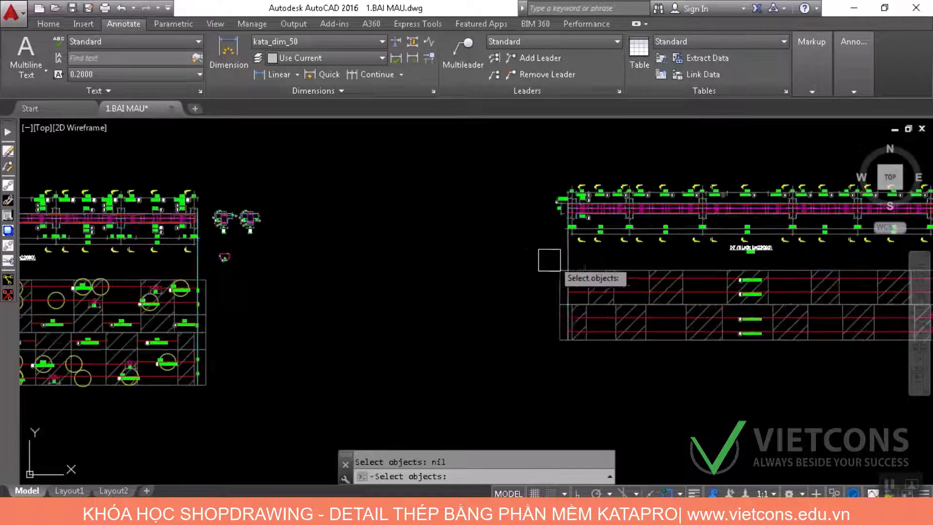
left_click(540, 261)
scroll(845, 347, "down", 4)
left_click(900, 361)
key("space")
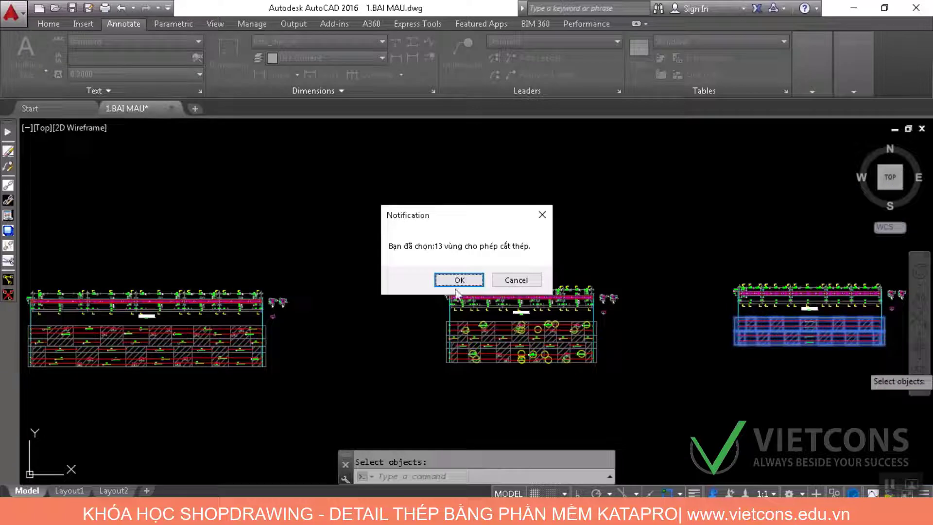
left_click(458, 281)
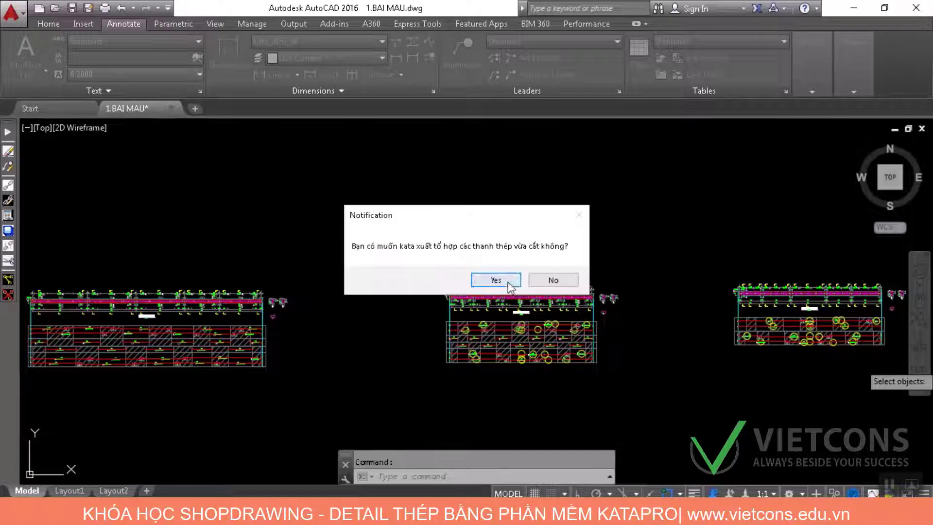
left_click(510, 283)
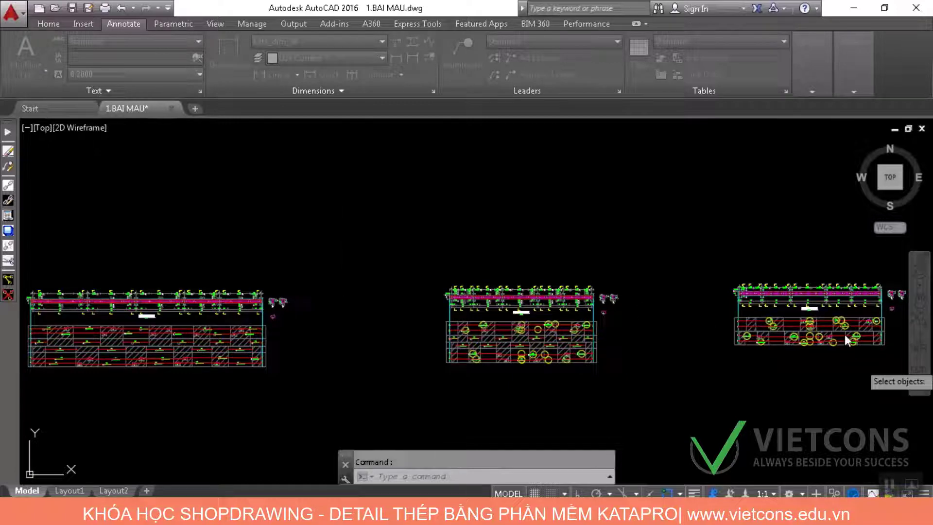
Inspect the circled cut bars of beam D7, then switch to Excel and check the Ø16 stock on Kho_thep
scroll(845, 335, "up", 6)
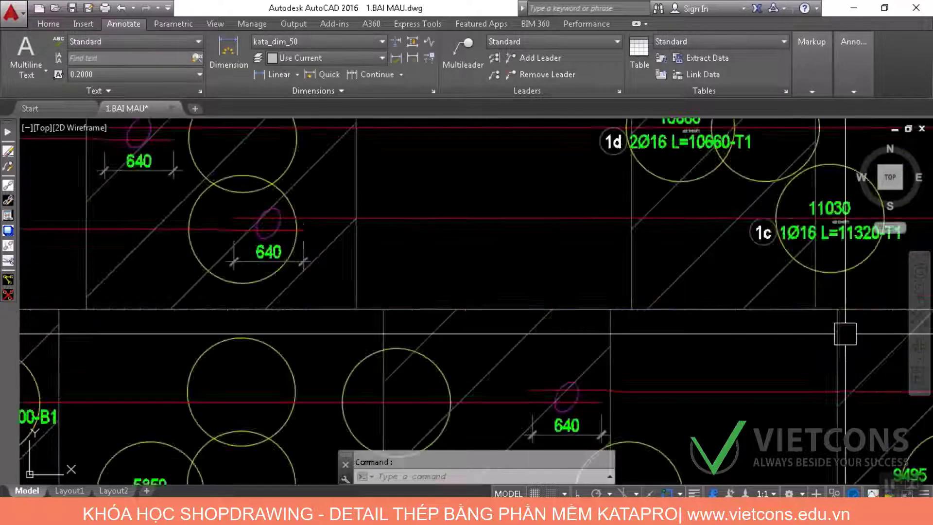
left_click_drag(795, 330, 765, 387)
left_click_drag(362, 329, 864, 340)
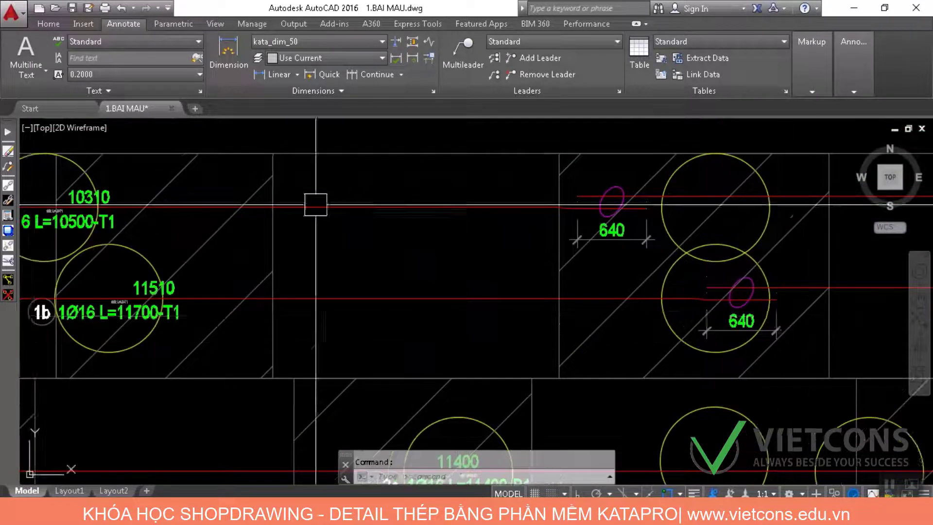
left_click_drag(315, 205, 840, 251)
scroll(840, 257, "down", 2)
mouse_move(748, 280)
left_mouse_down()
mouse_move(708, 288)
mouse_move(71, 242)
left_mouse_up()
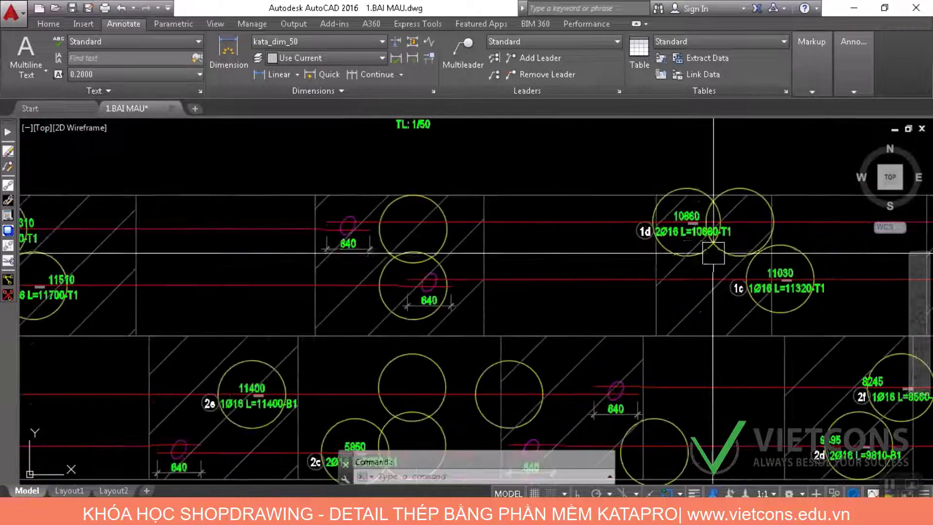
left_click_drag(713, 252, 232, 228)
scroll(634, 208, "up", 2)
key("alt+Tab")
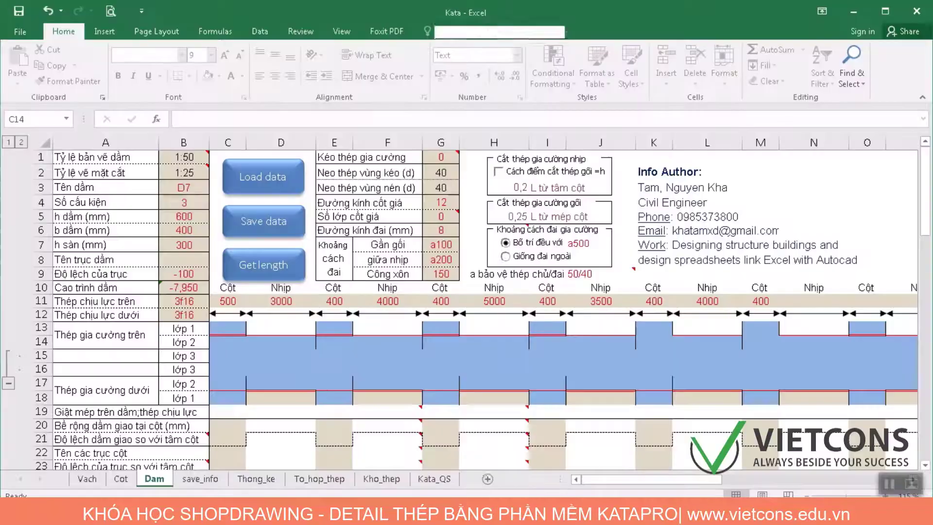
left_click(344, 375)
left_click(368, 482)
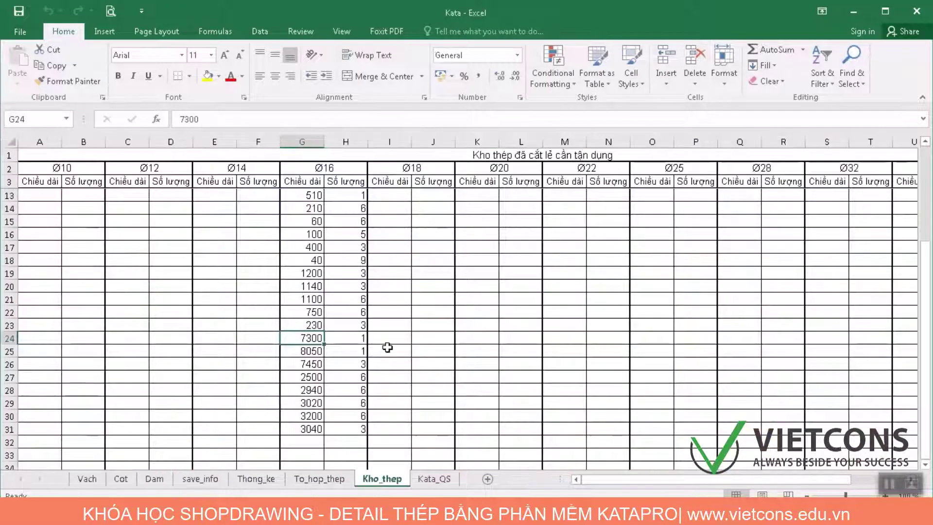